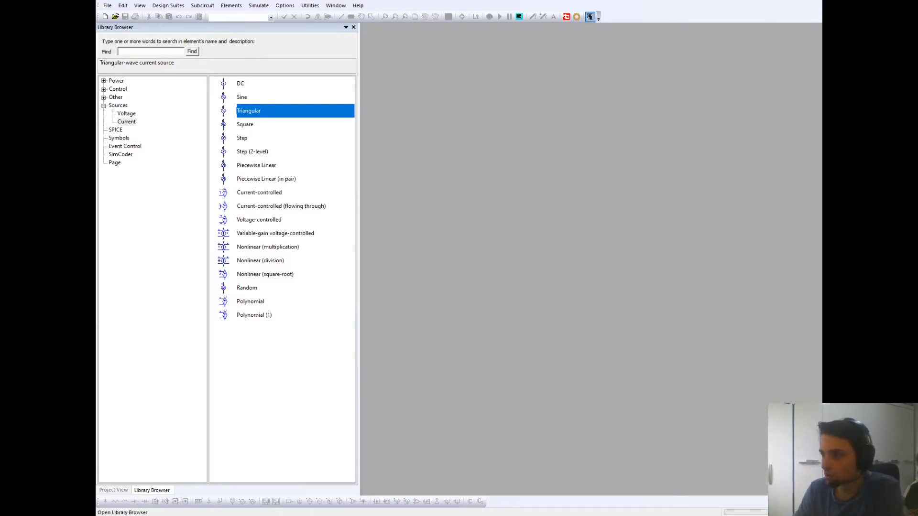
# - Create a new blank schematic with the Library Browser closed and the Project View pane narrowed
pyautogui.click(591, 18)
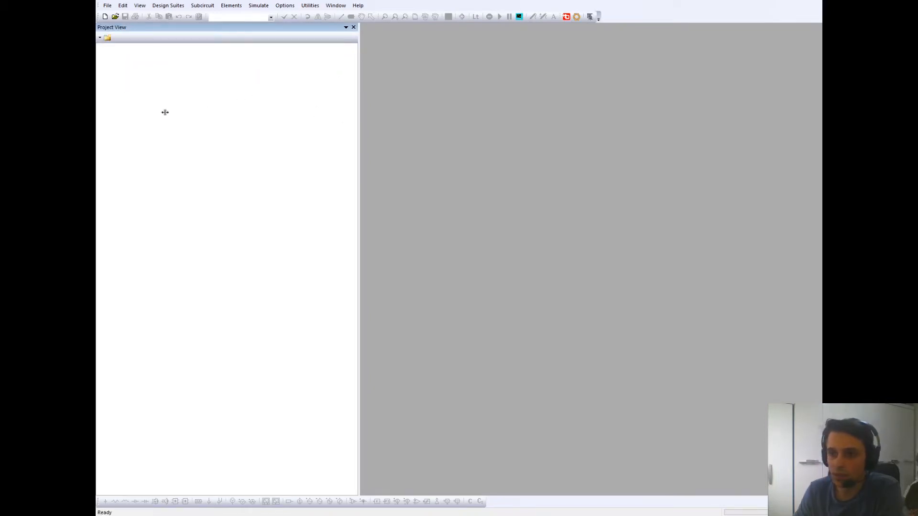
pyautogui.moveTo(144, 127); pyautogui.dragTo(165, 145)
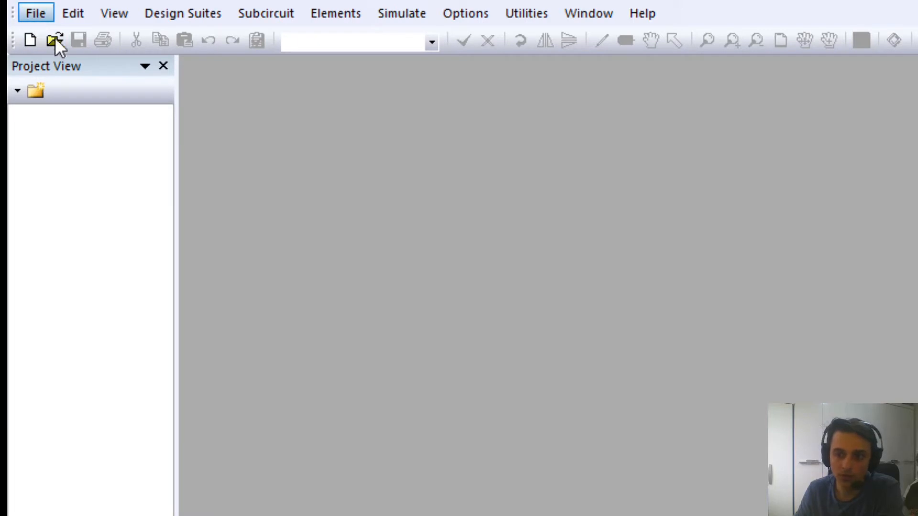
pyautogui.click(99, 47)
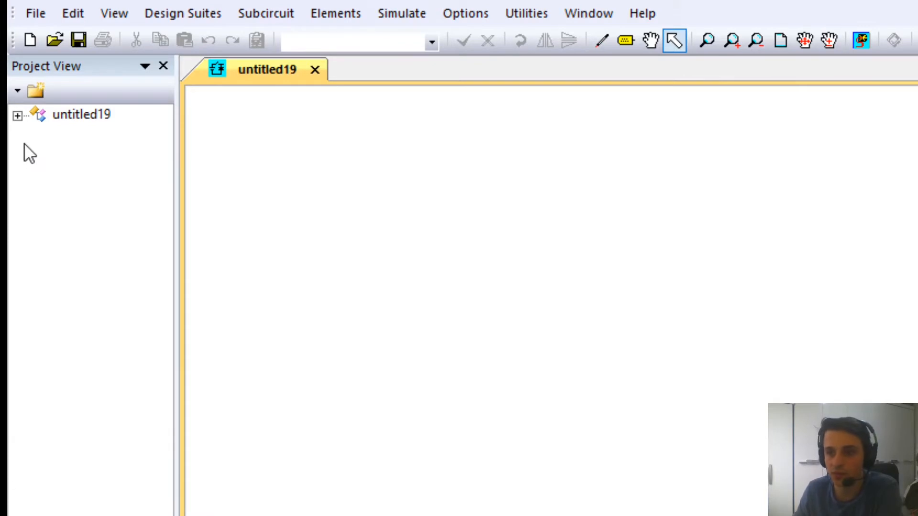
# - Expand the untitled19 project tree down to its schematic file and Graphs folder, and widen the Project View pane to fit it
pyautogui.click(38, 115)
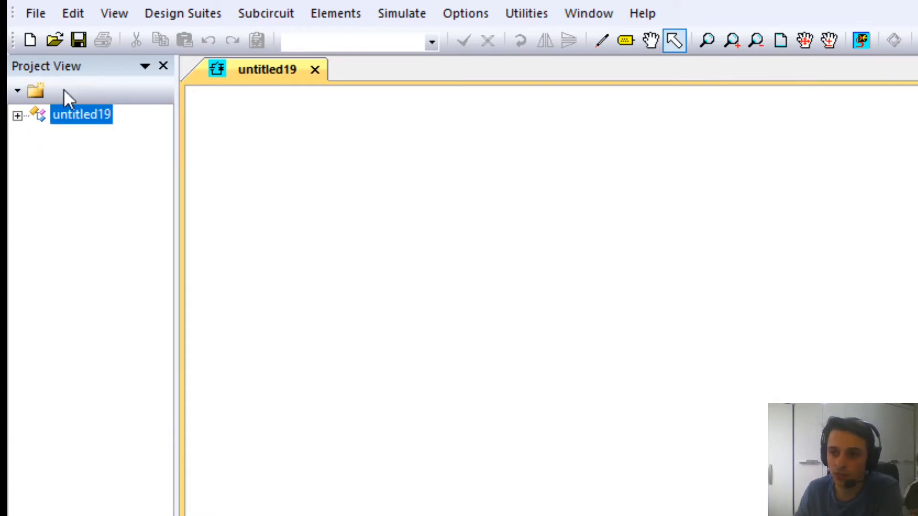
pyautogui.click(18, 116)
pyautogui.click(105, 134)
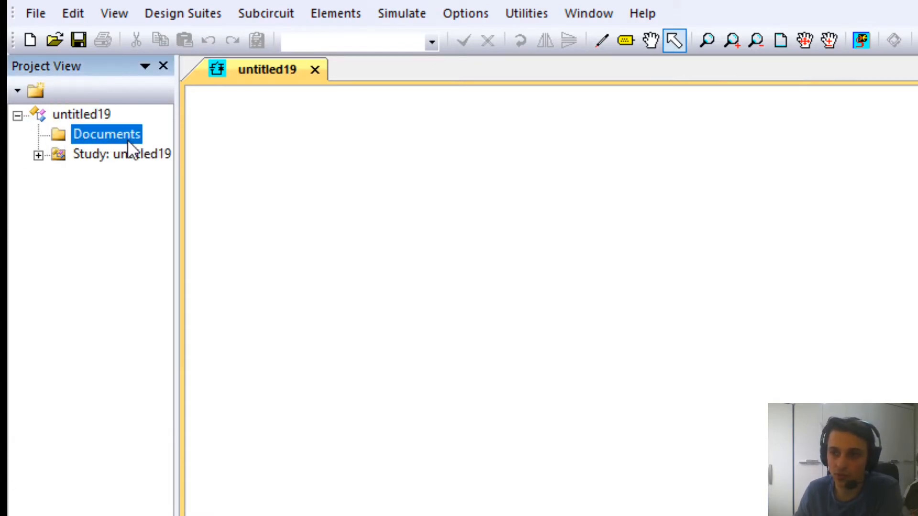
pyautogui.click(58, 153)
pyautogui.click(38, 155)
pyautogui.click(97, 174)
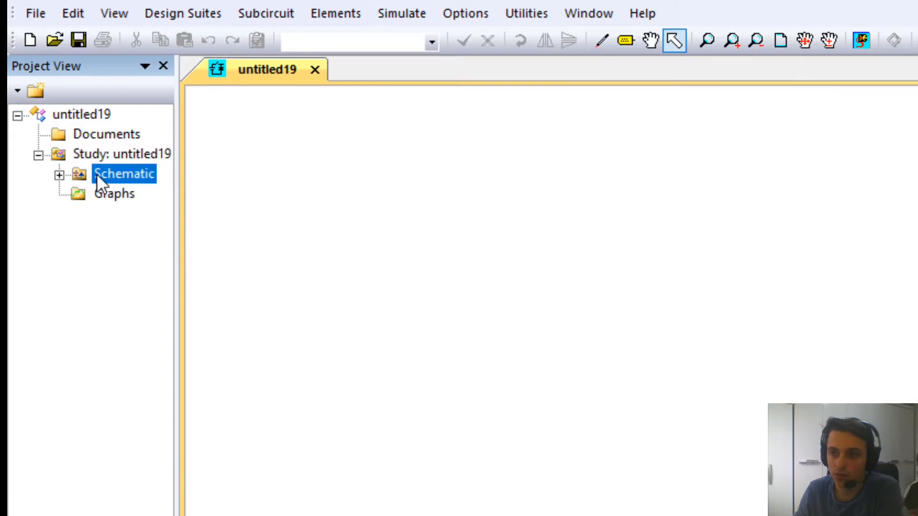
pyautogui.click(61, 175)
pyautogui.click(79, 213)
pyautogui.click(127, 176)
pyautogui.click(131, 188)
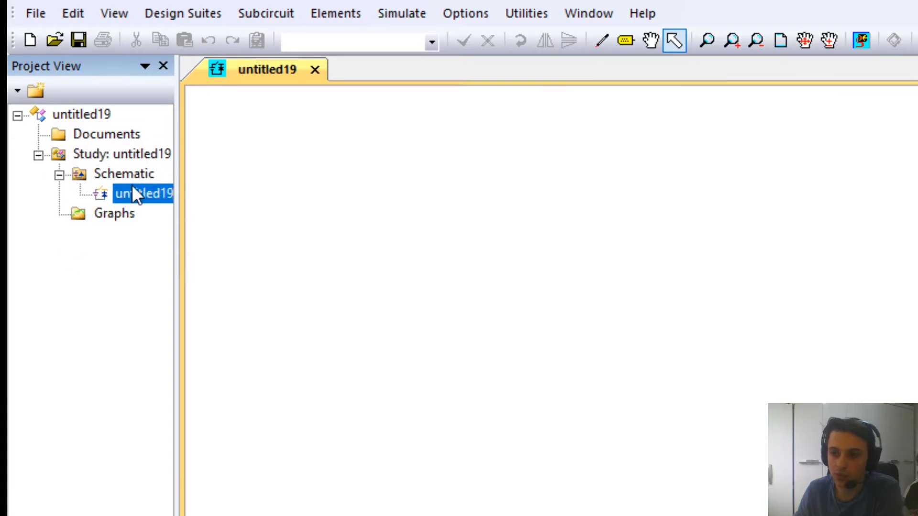
pyautogui.click(127, 214)
pyautogui.moveTo(179, 223); pyautogui.dragTo(228, 256)
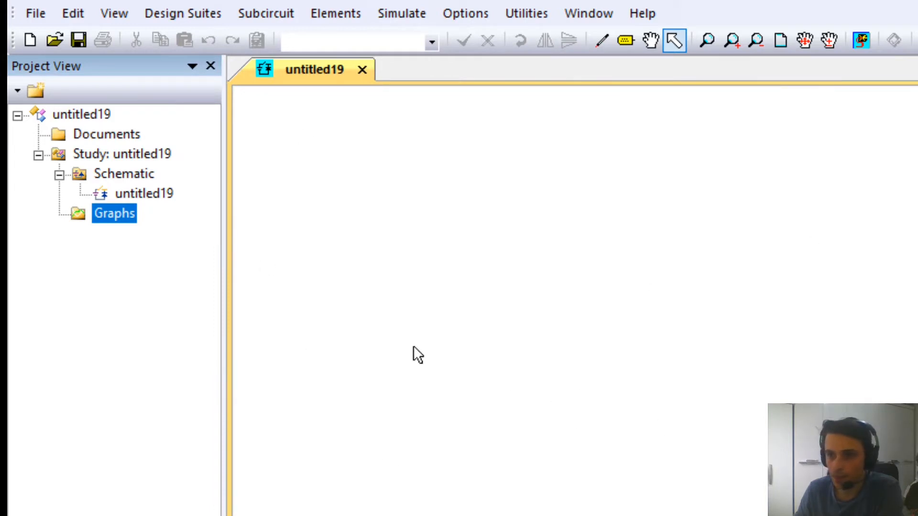
pyautogui.click(127, 195)
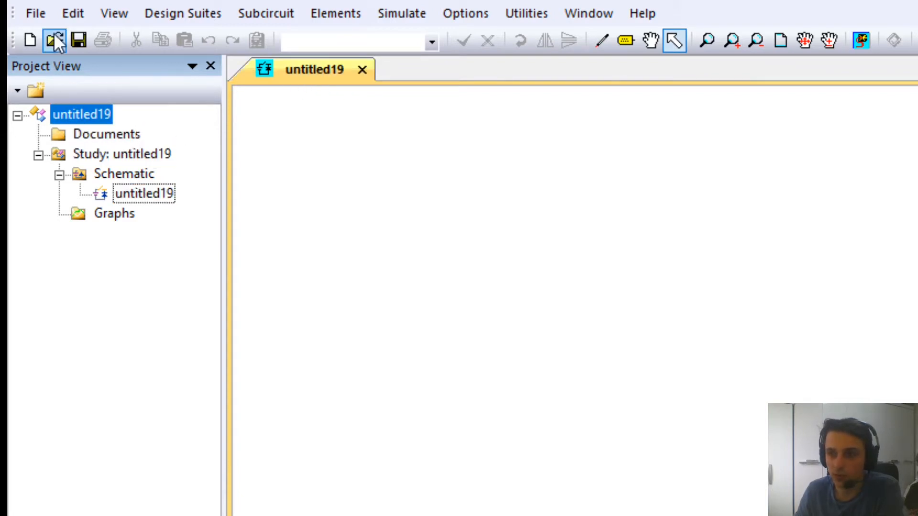
# - Start saving the schematic and create a folder named PSIM inside disciplinas > circuitos eletricos I
pyautogui.click(74, 42)
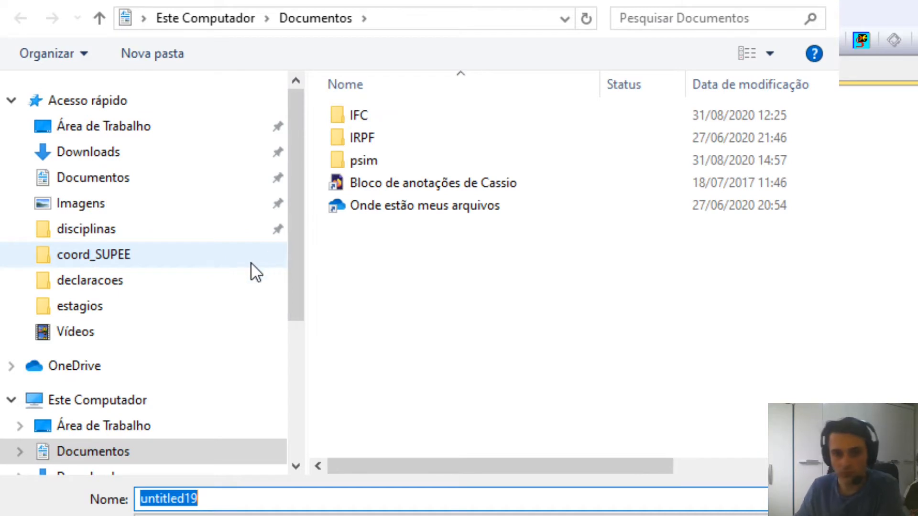
pyautogui.click(93, 232)
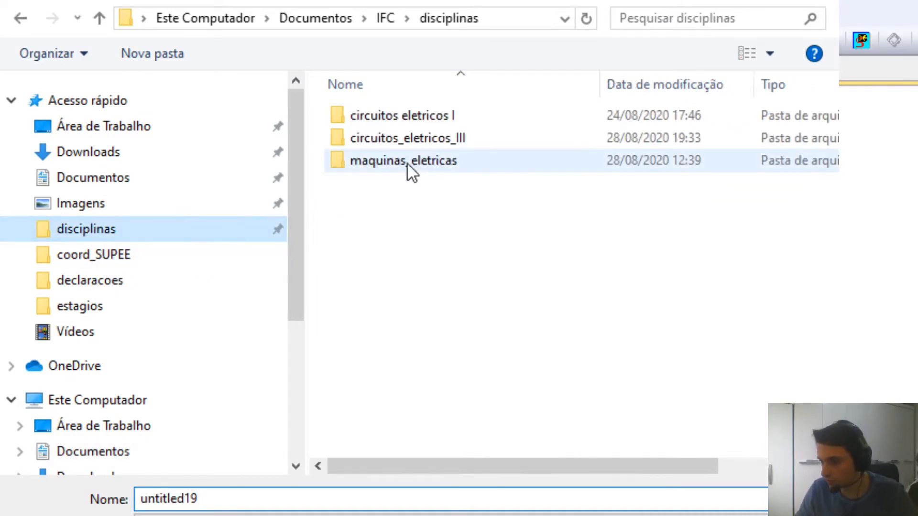
pyautogui.doubleClick(425, 120)
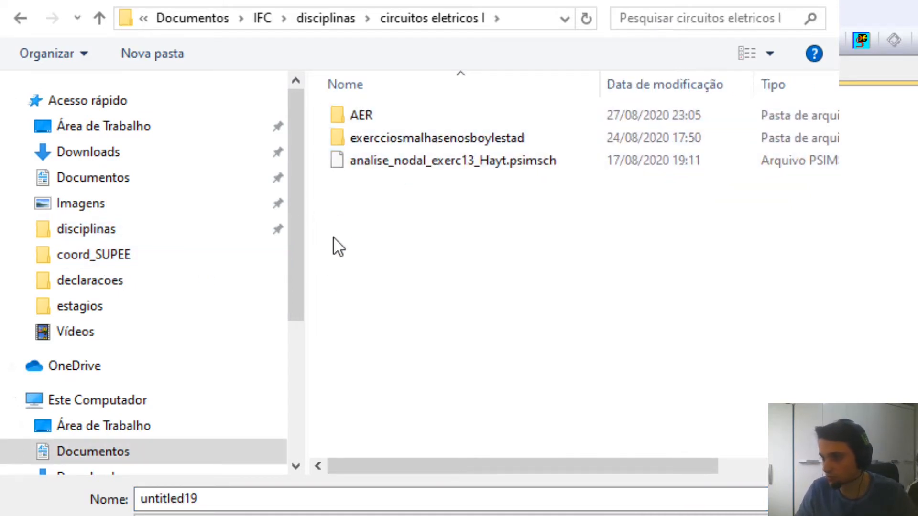
pyautogui.click(181, 67)
pyautogui.write('PSIM')
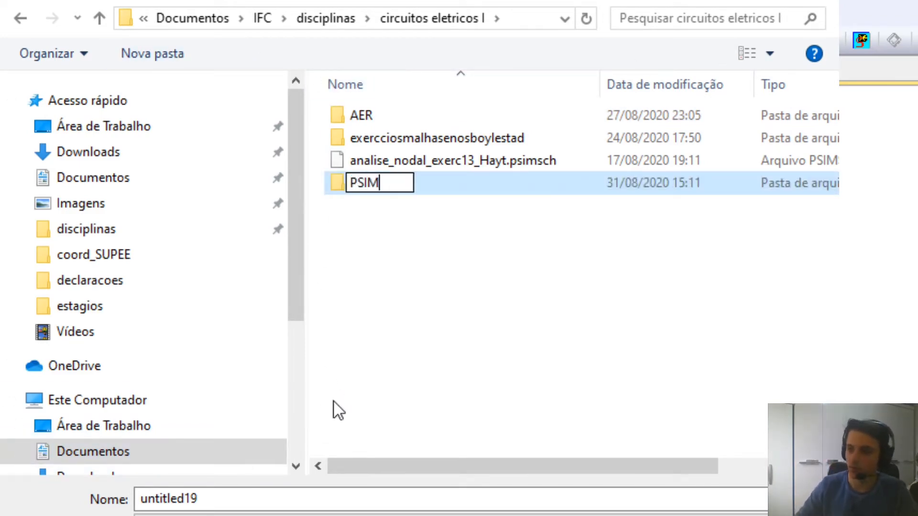
pyautogui.press('Return')
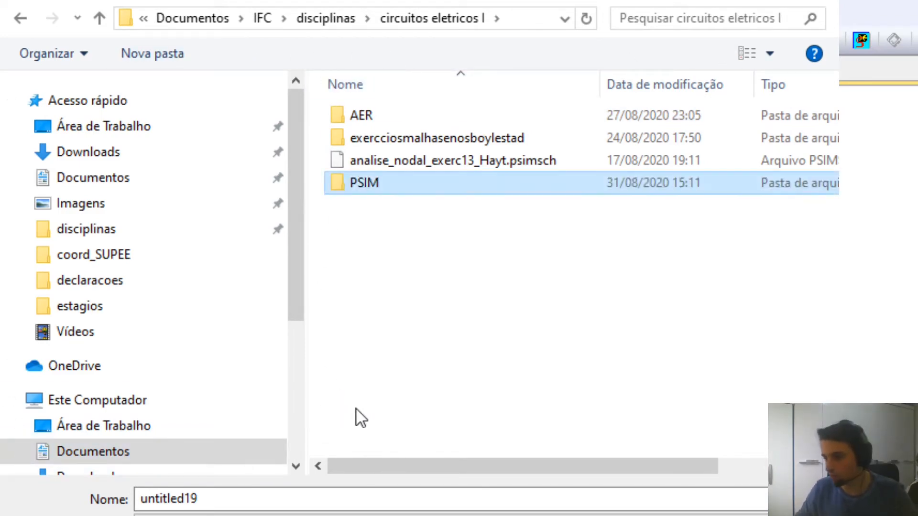
# - Save the schematic as circuito1_teste in the new PSIM folder
pyautogui.doubleClick(368, 183)
pyautogui.doubleClick(211, 499)
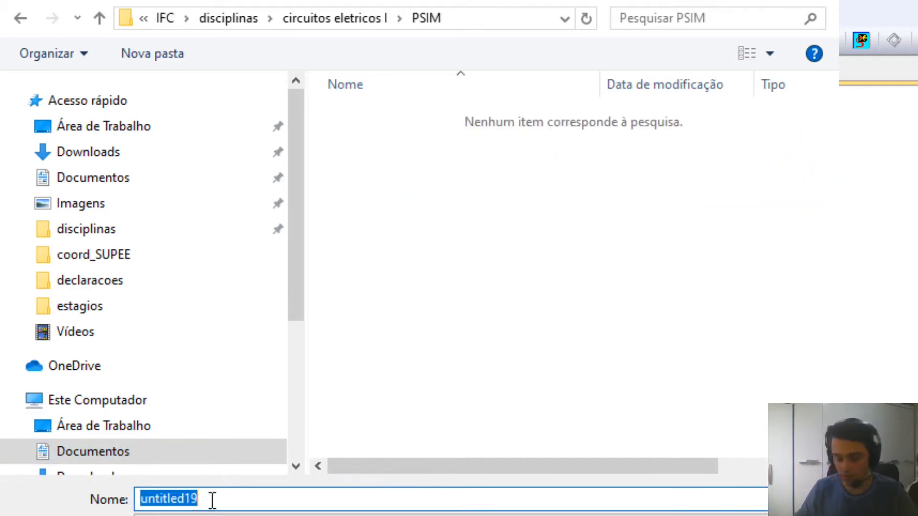
pyautogui.write('circuit')
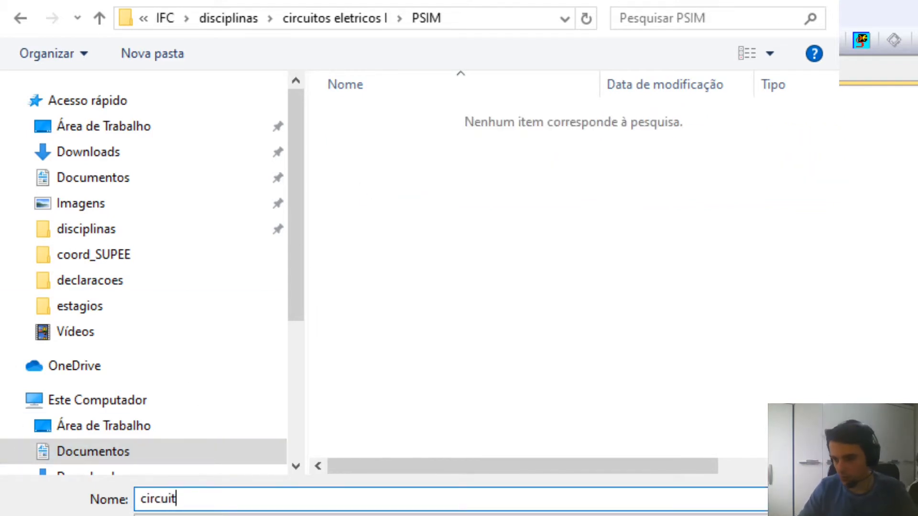
pyautogui.write('o1')
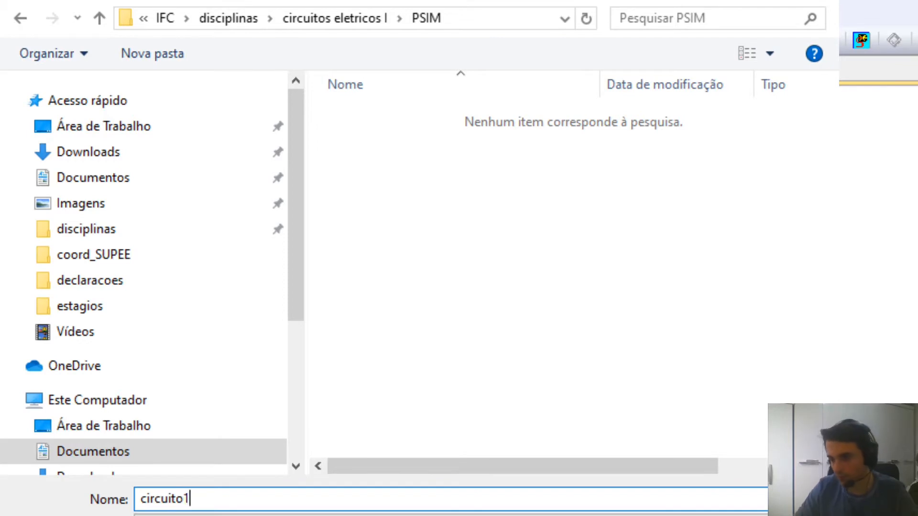
pyautogui.write('_test')
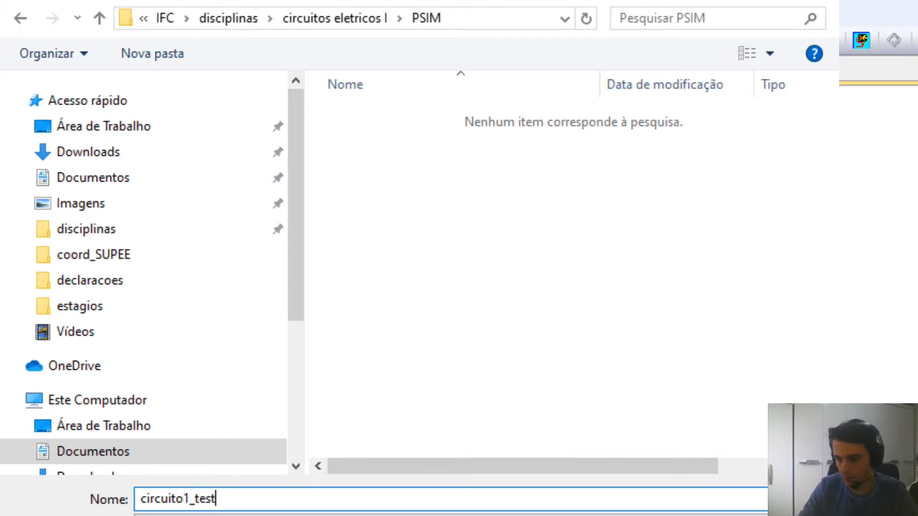
pyautogui.write('e')
pyautogui.press('Return')
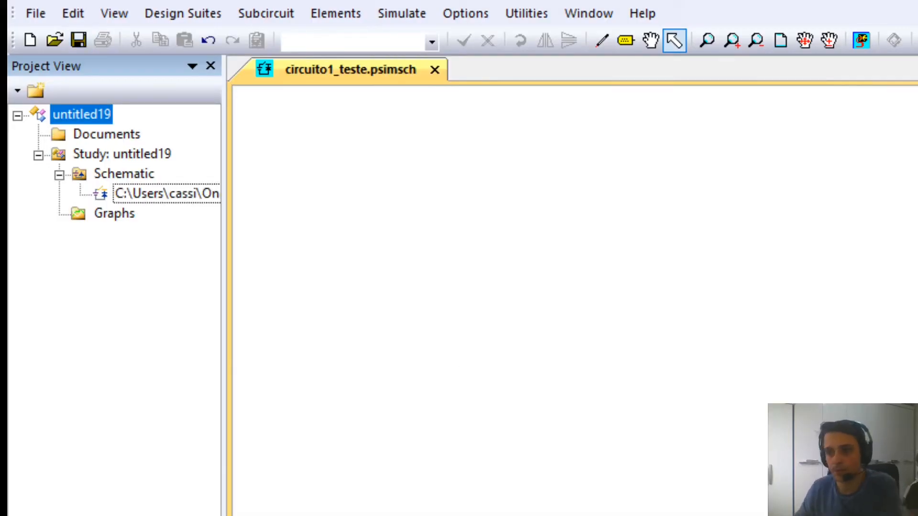
# - Examine the saved schematic's path and the Graphs entry in the project tree, widening the pane temporarily to read it
pyautogui.click(310, 68)
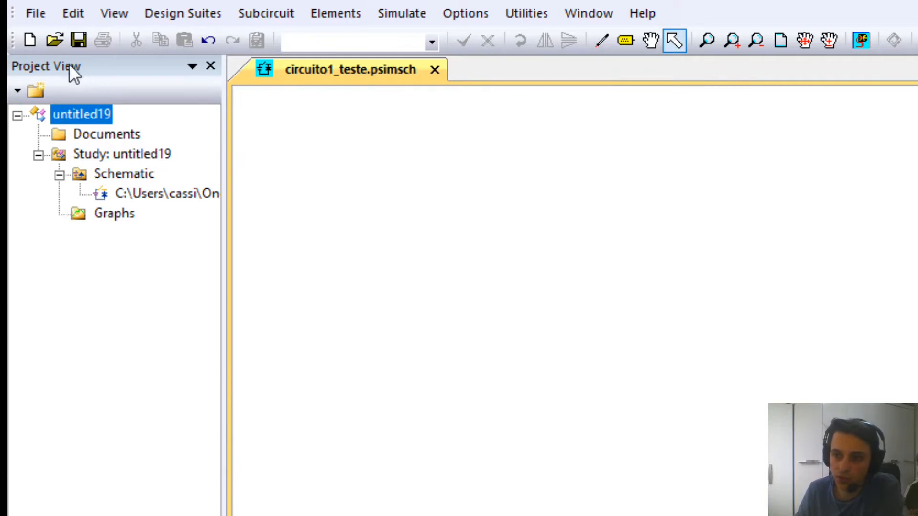
pyautogui.click(117, 214)
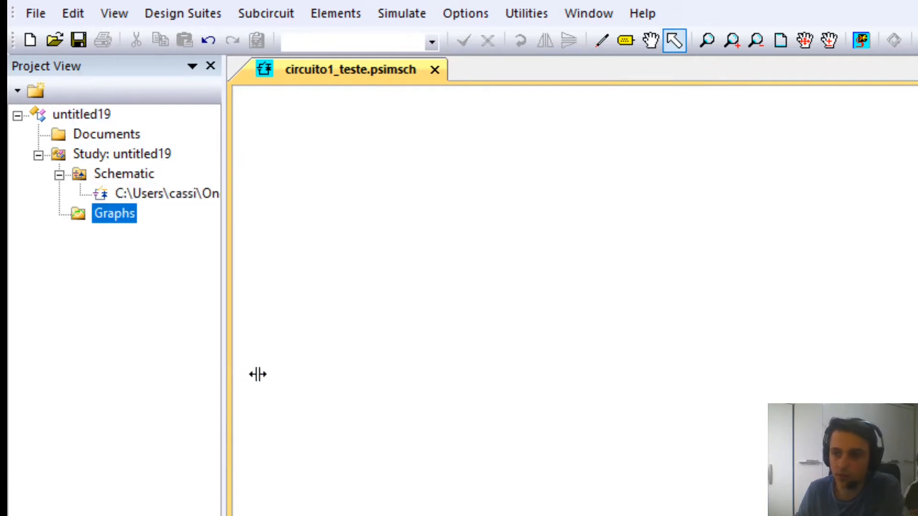
pyautogui.moveTo(258, 374); pyautogui.dragTo(314, 400)
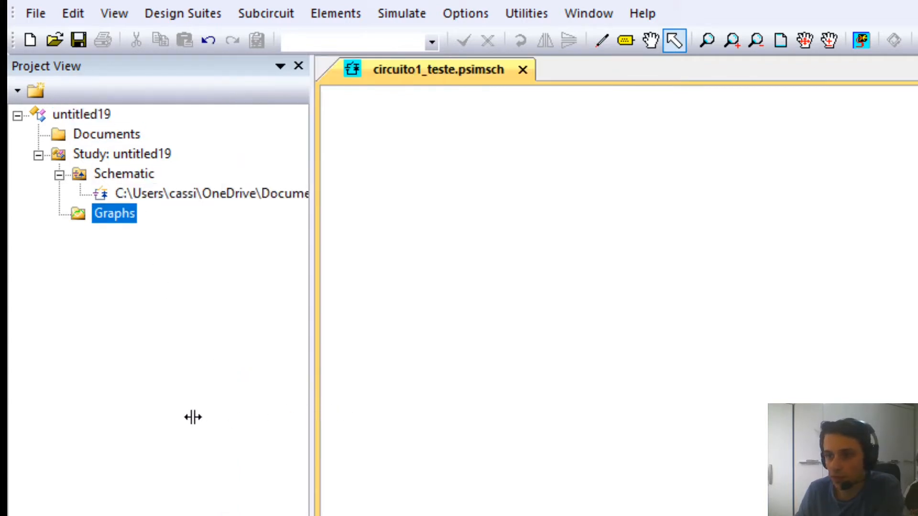
pyautogui.moveTo(193, 417); pyautogui.dragTo(210, 429)
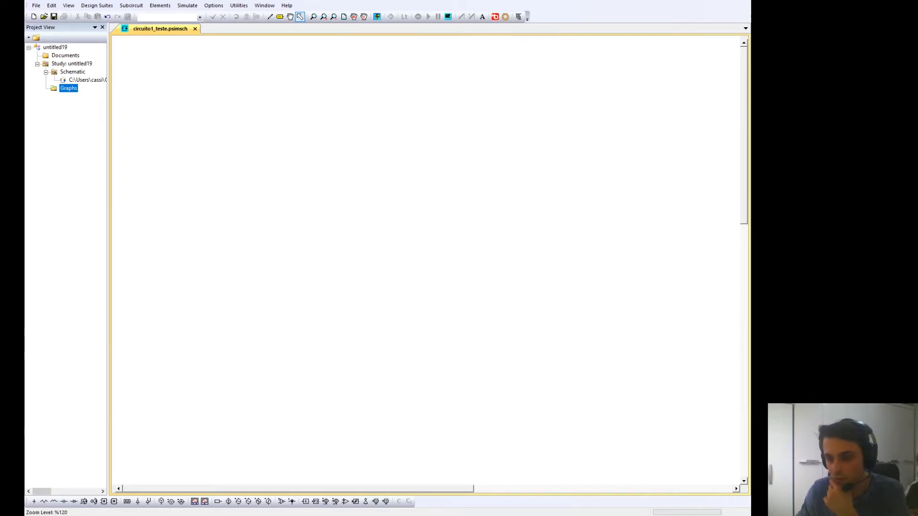
pyautogui.click(55, 47)
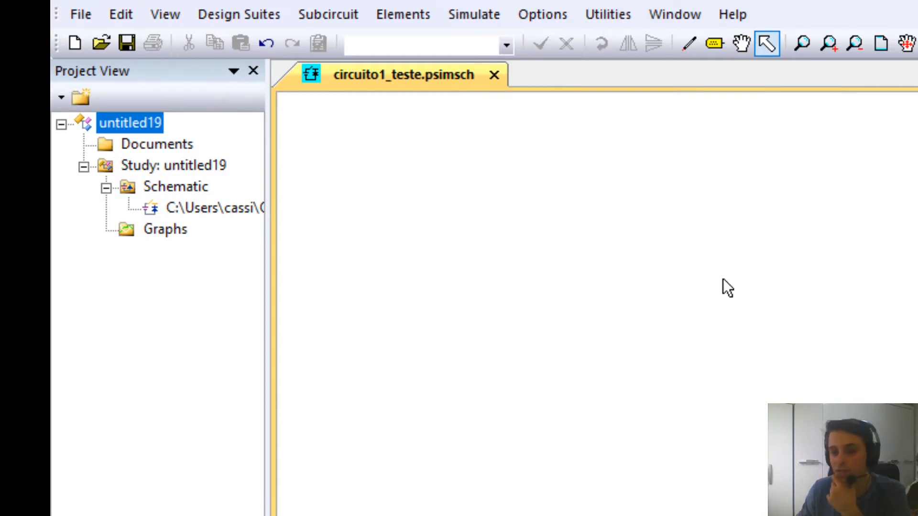
pyautogui.click(165, 229)
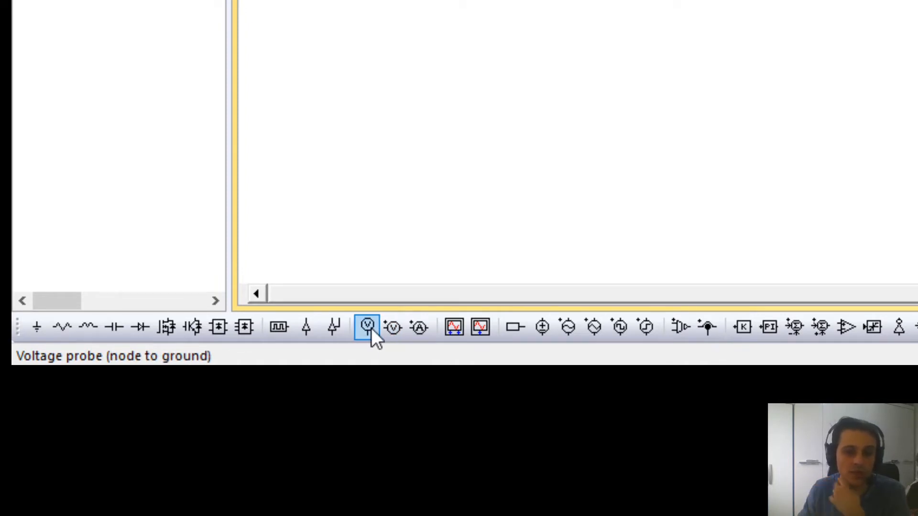
pyautogui.click(37, 327)
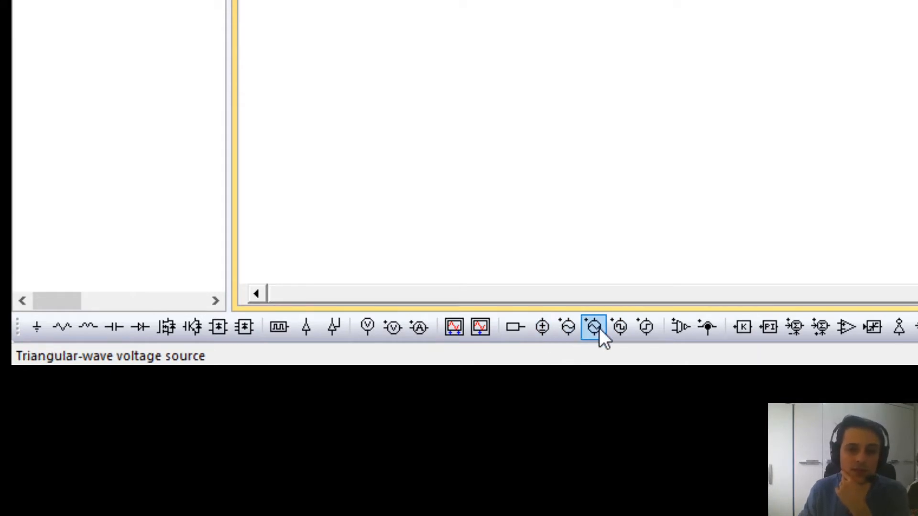
pyautogui.press('g')
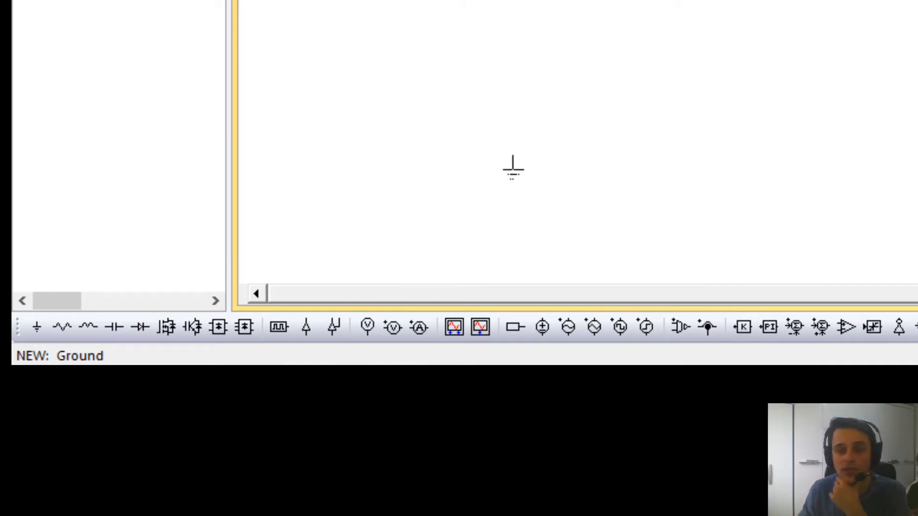
pyautogui.press('Escape')
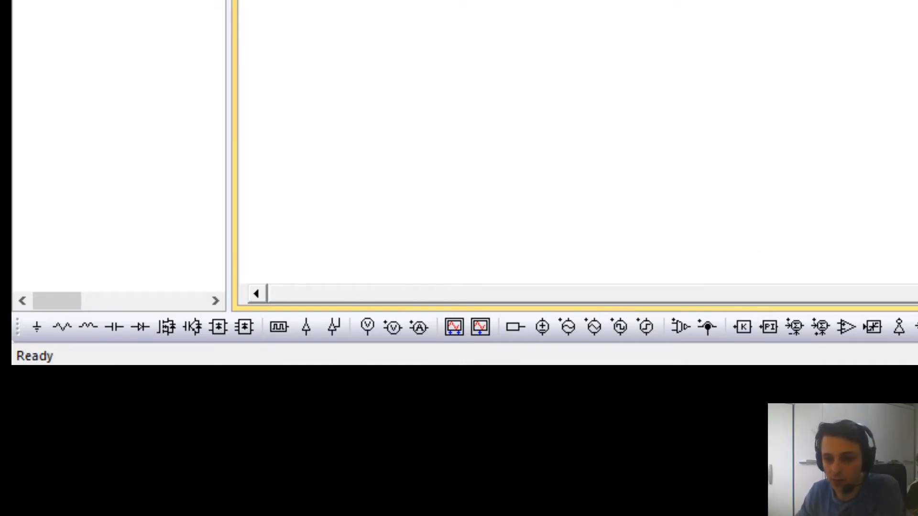
pyautogui.press('g')
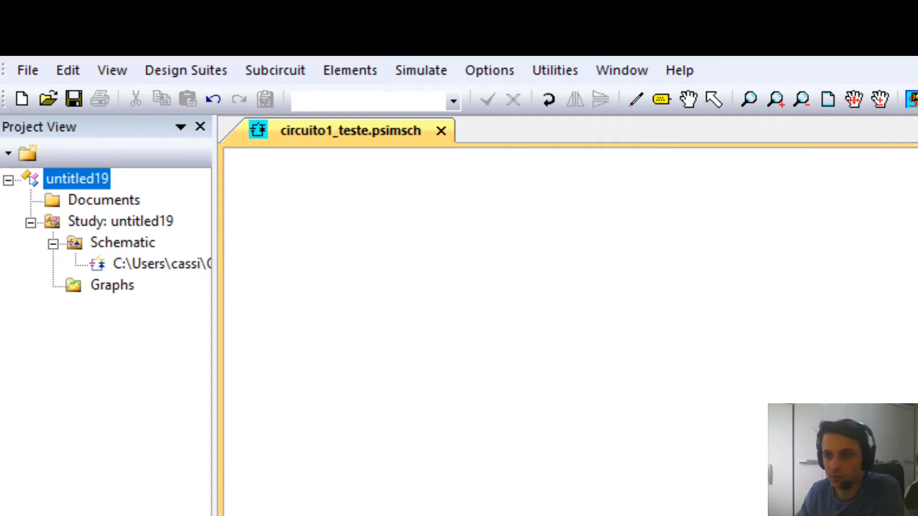
pyautogui.click(326, 170)
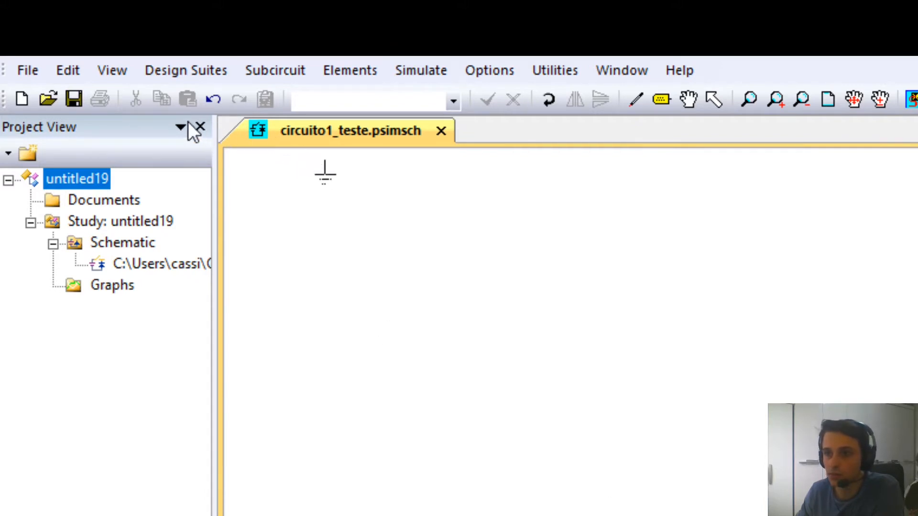
pyautogui.press('Escape')
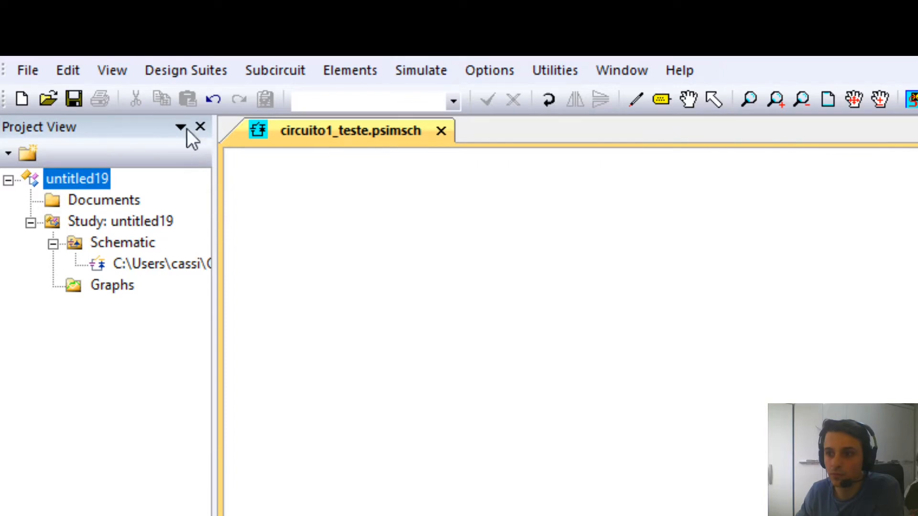
# - Dock the elements toolbar directly beneath the standard toolbar under the menu bar, with both toolbars starting at the same edge
pyautogui.moveTo(203, 121); pyautogui.dragTo(21, 99)
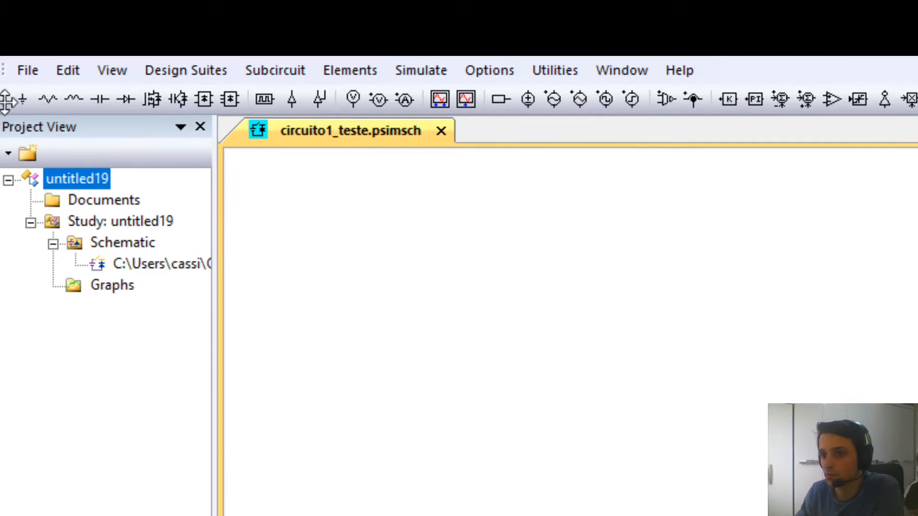
pyautogui.moveTo(5, 101); pyautogui.dragTo(11, 138)
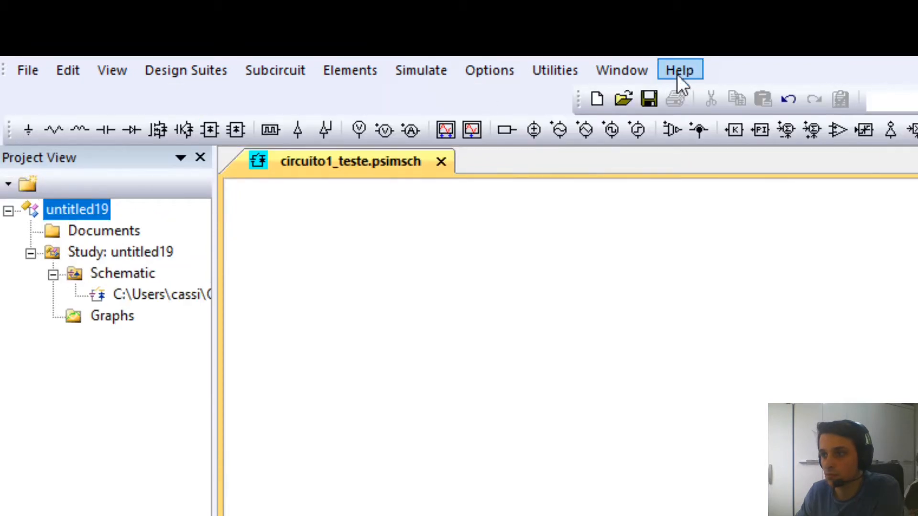
pyautogui.moveTo(578, 96); pyautogui.dragTo(32, 99)
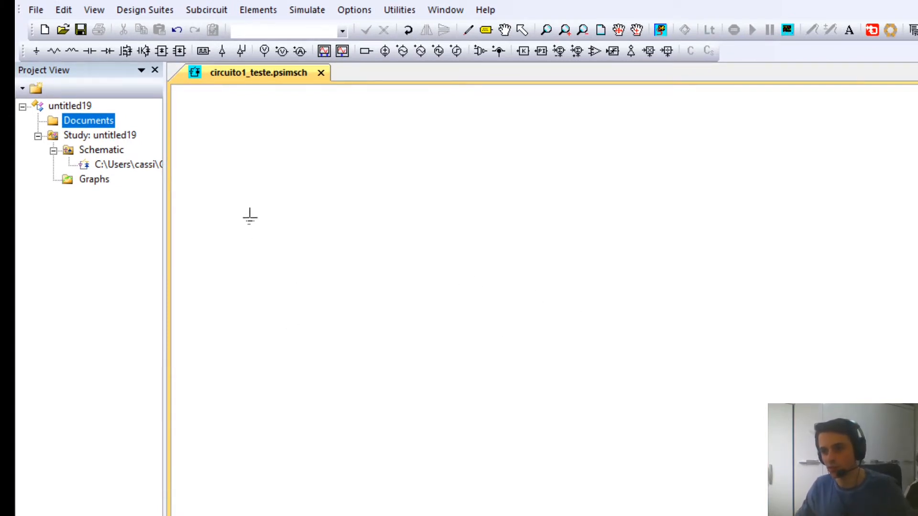
# - Place a ground element on the empty schematic and delete it again
pyautogui.click(251, 160)
pyautogui.press('Escape')
pyautogui.moveTo(225, 115); pyautogui.dragTo(283, 204)
pyautogui.press('Delete')
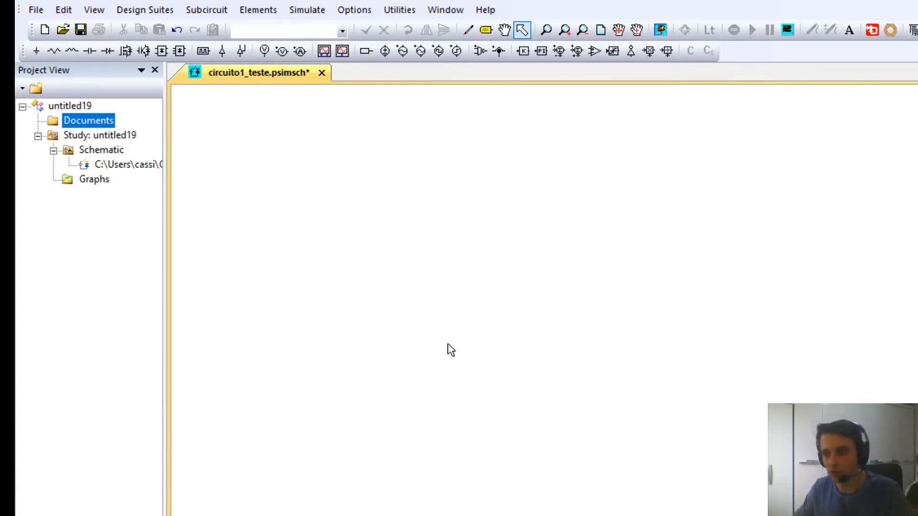
# - Place a horizontal resistor in the upper part of the schematic, first rotating it through its orientations and back to horizontal
pyautogui.click(70, 106)
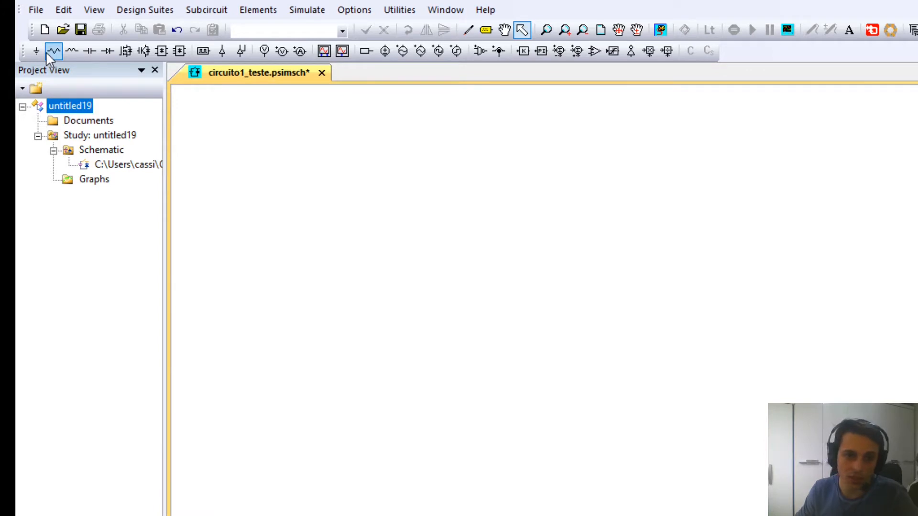
pyautogui.click(54, 50)
pyautogui.click(94, 179)
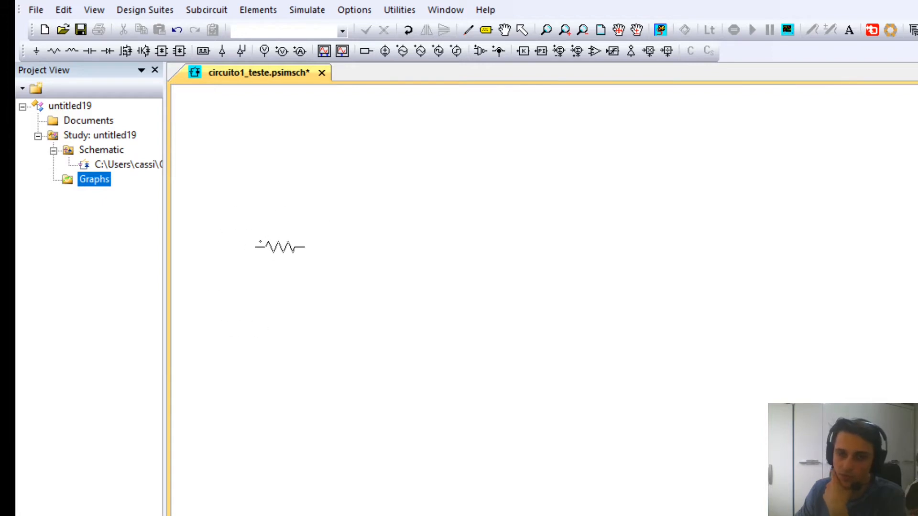
pyautogui.click(74, 106)
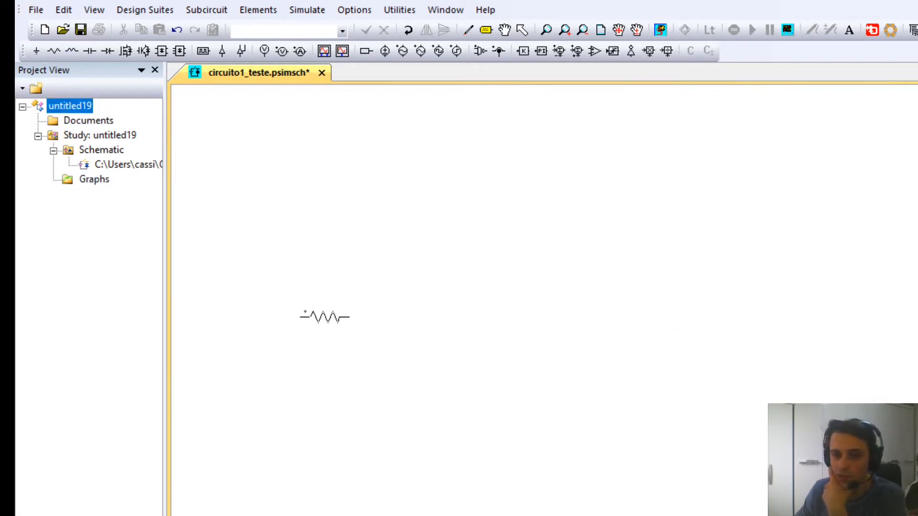
pyautogui.rightClick(279, 275)
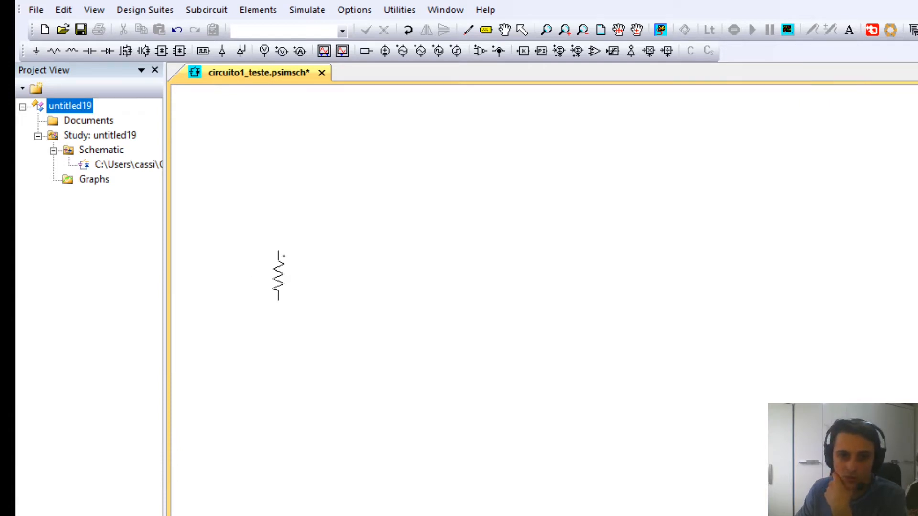
pyautogui.rightClick(278, 276)
pyautogui.rightClick(278, 275)
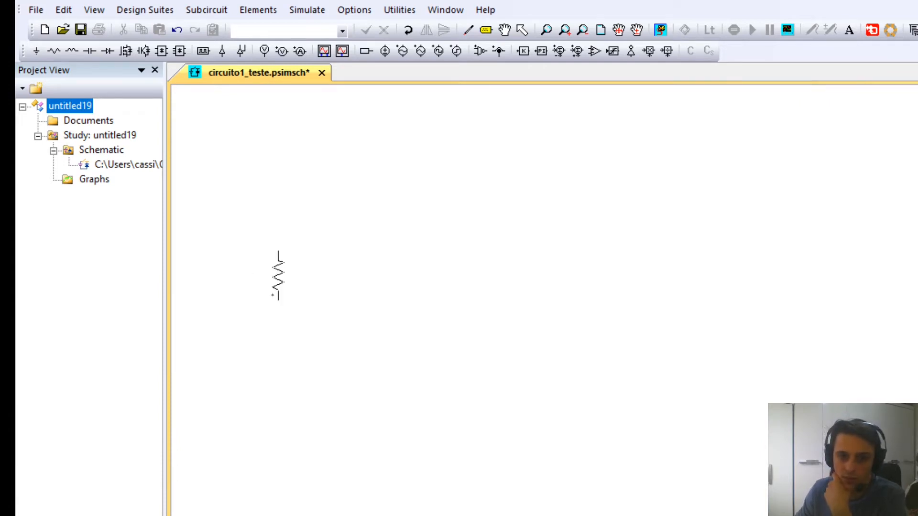
pyautogui.rightClick(278, 276)
pyautogui.rightClick(278, 275)
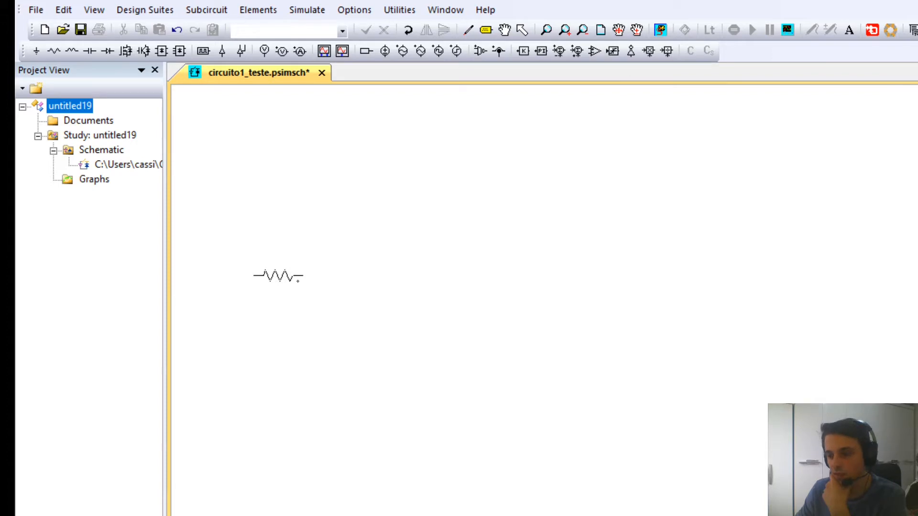
pyautogui.rightClick(277, 275)
pyautogui.rightClick(278, 273)
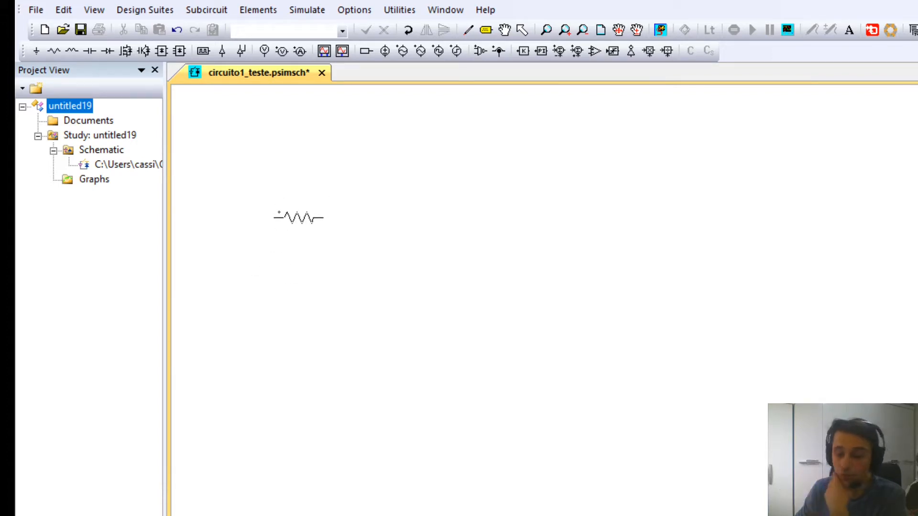
pyautogui.click(279, 220)
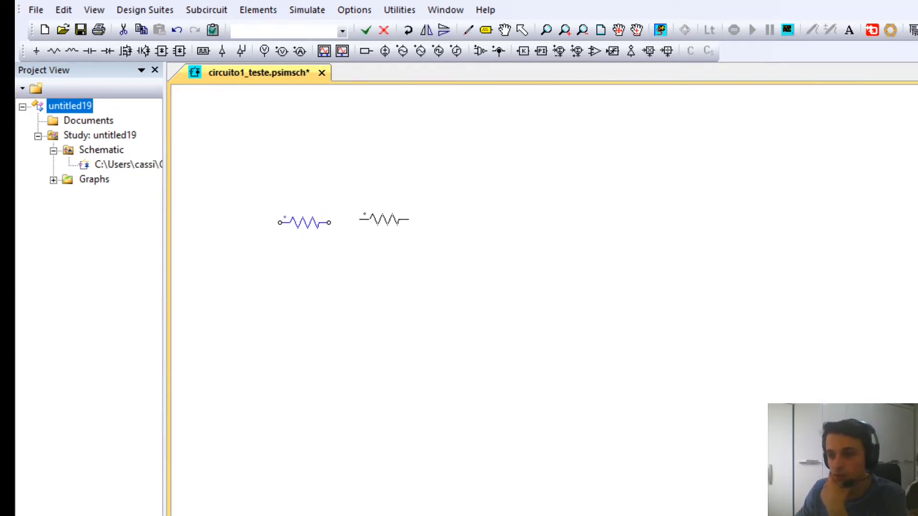
# - Add three more resistors in a row beside the first: one horizontal, one vertical set slightly lower, and one horizontal
pyautogui.click(366, 220)
pyautogui.rightClick(473, 225)
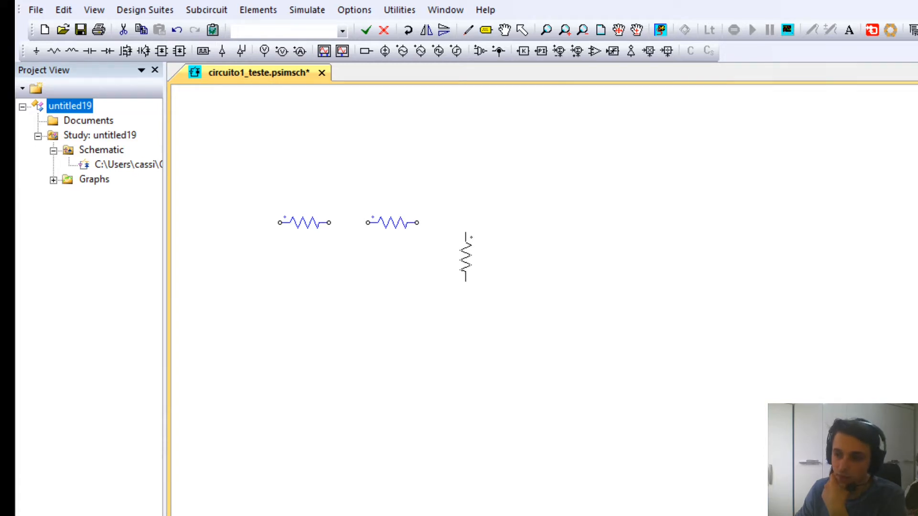
pyautogui.click(465, 233)
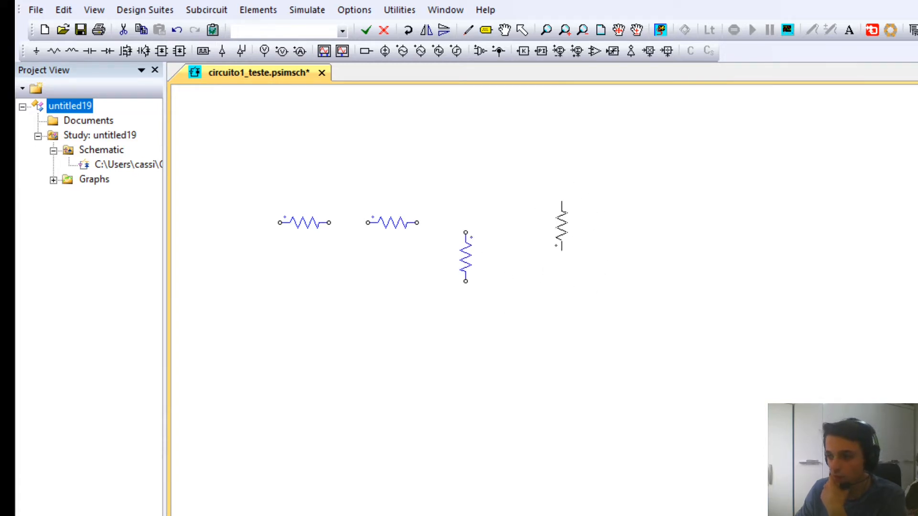
pyautogui.rightClick(521, 220)
pyautogui.click(503, 222)
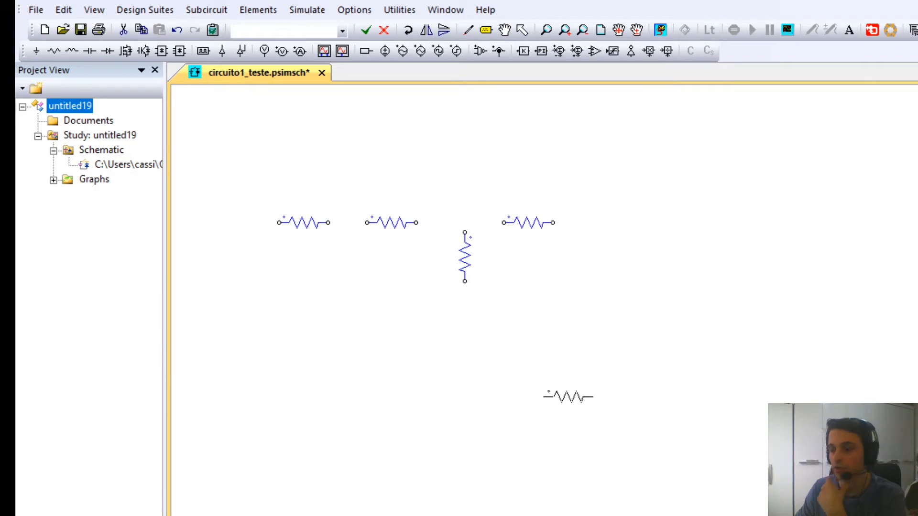
pyautogui.press('Escape')
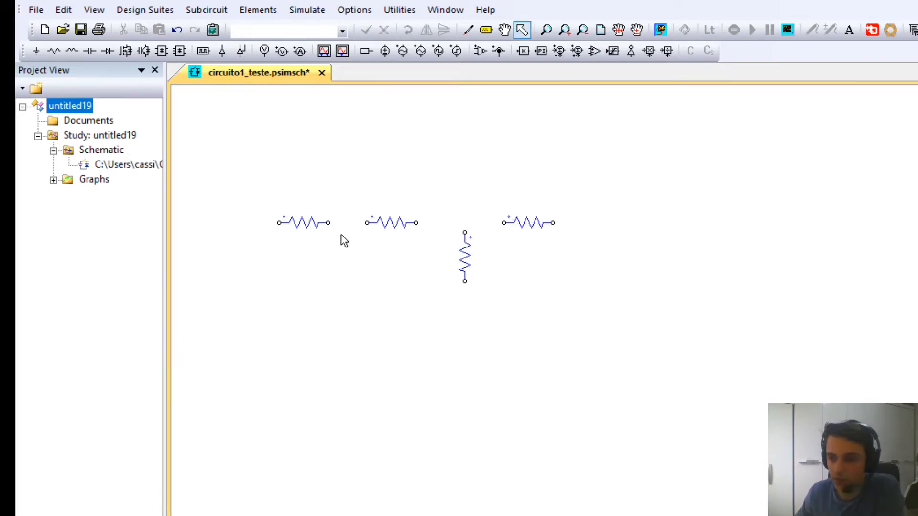
pyautogui.moveTo(248, 164); pyautogui.dragTo(664, 422)
pyautogui.moveTo(243, 172); pyautogui.dragTo(581, 360)
pyautogui.click(633, 386)
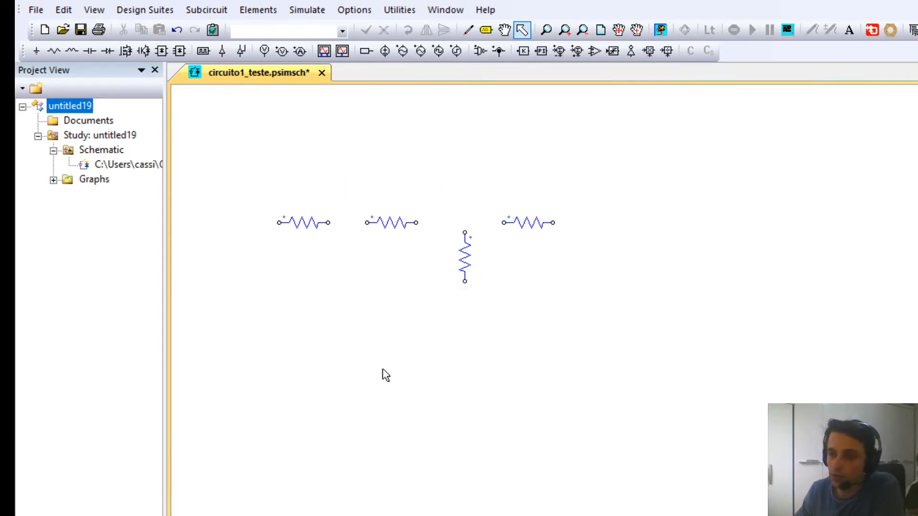
# - Place two vertical DC voltage sources, one hanging from each outer end of the resistor row
pyautogui.click(385, 51)
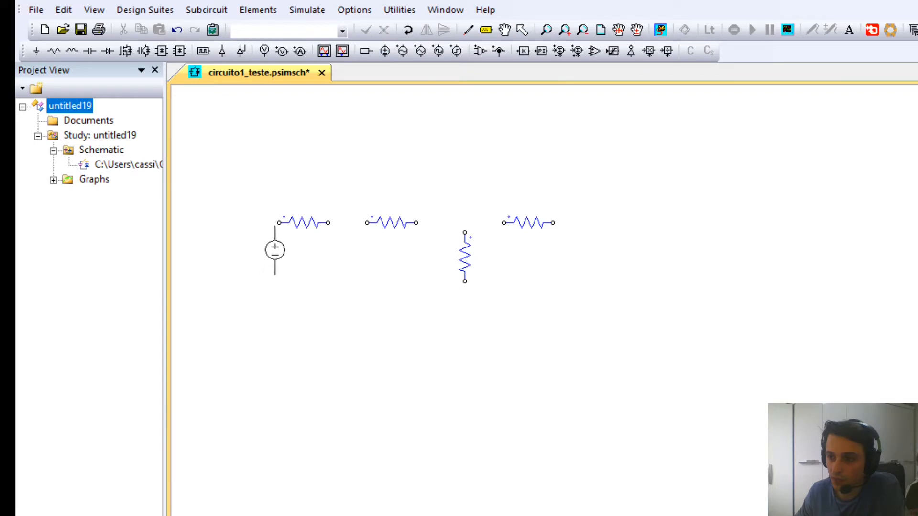
pyautogui.click(280, 246)
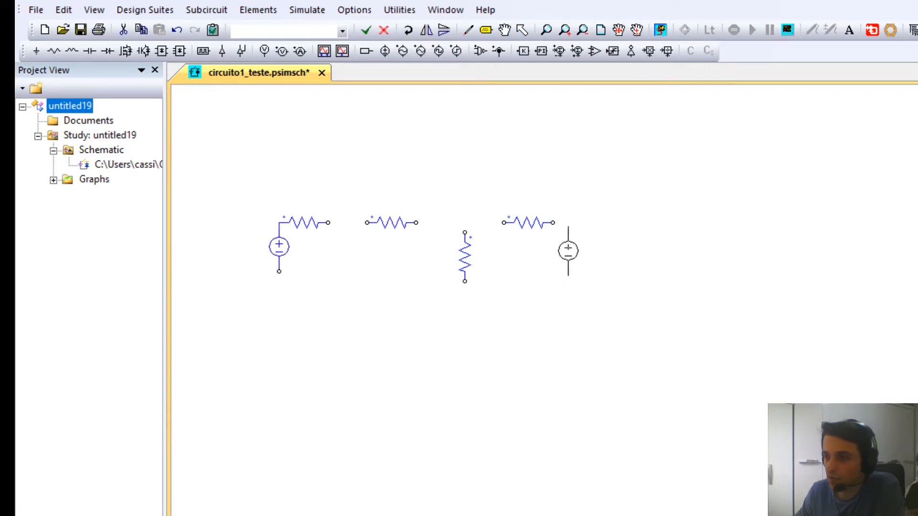
pyautogui.click(552, 246)
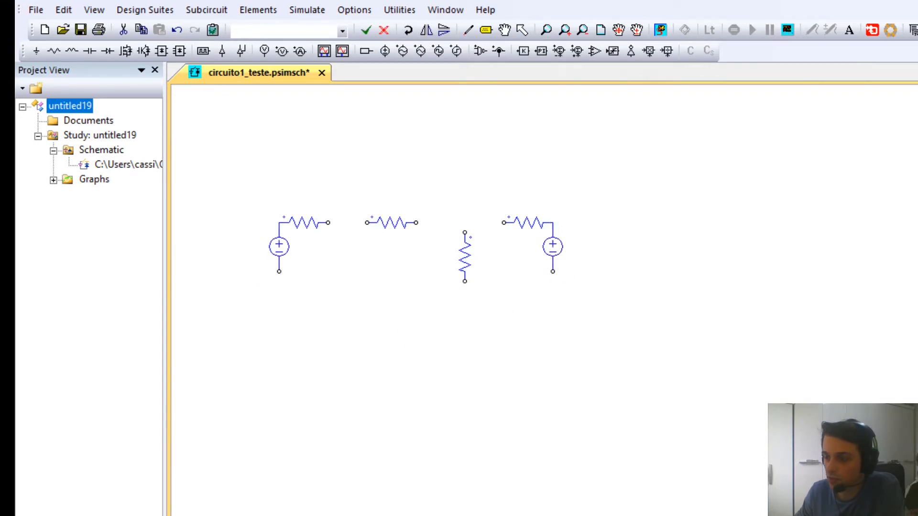
pyautogui.press('Escape')
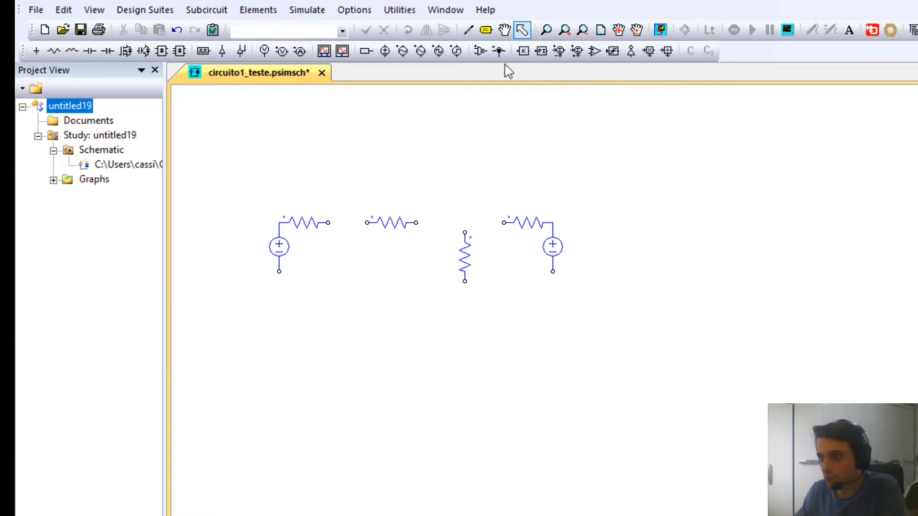
# - Enlarge and centre the schematic view so that all four resistors and both sources are easy to examine
pyautogui.click(601, 30)
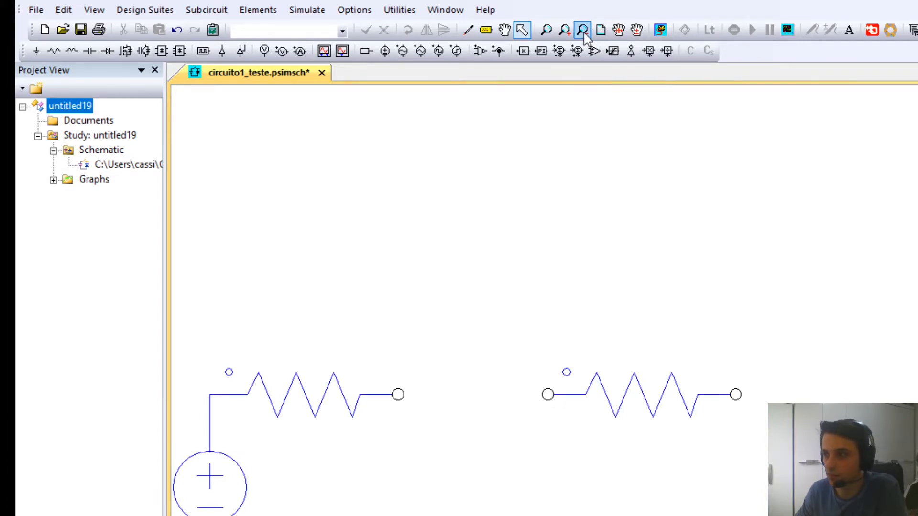
pyautogui.click(584, 32)
pyautogui.click(584, 33)
pyautogui.click(584, 34)
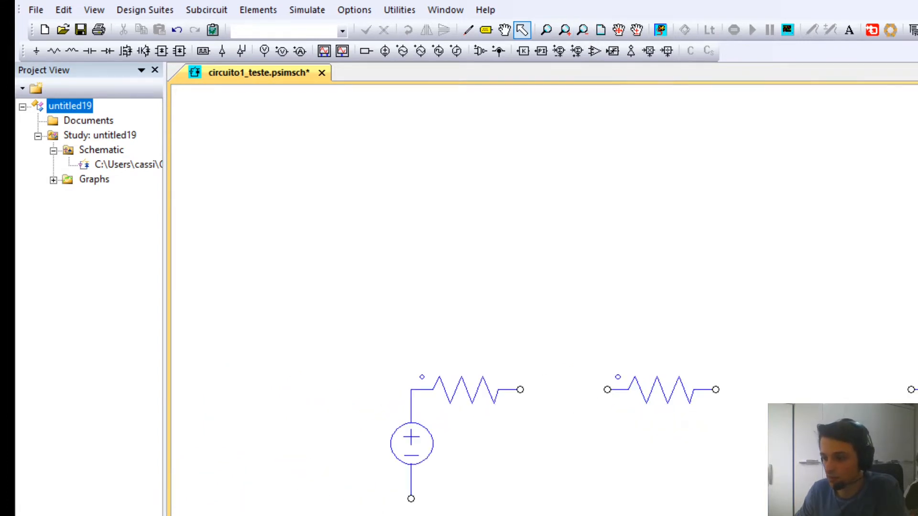
pyautogui.hscroll(5, 544, 301)
pyautogui.hscroll(-1, 544, 300)
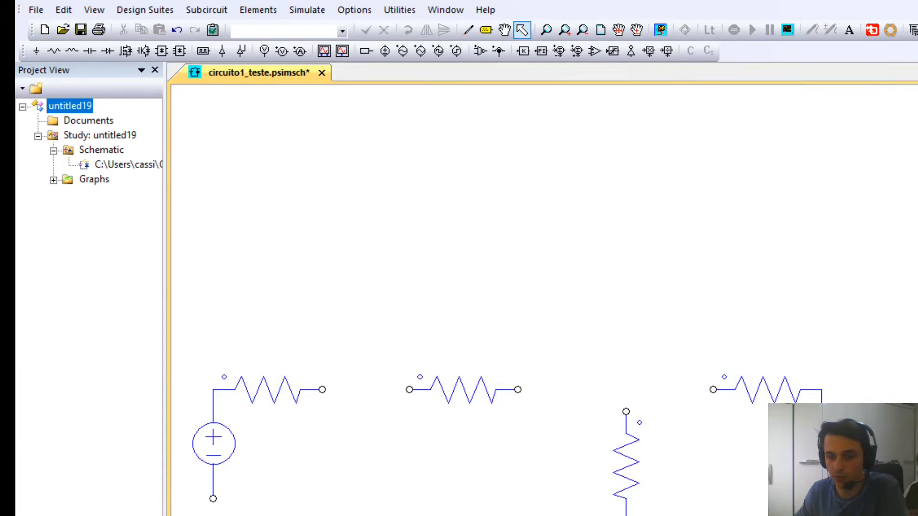
pyautogui.scroll(-4, 576, 458)
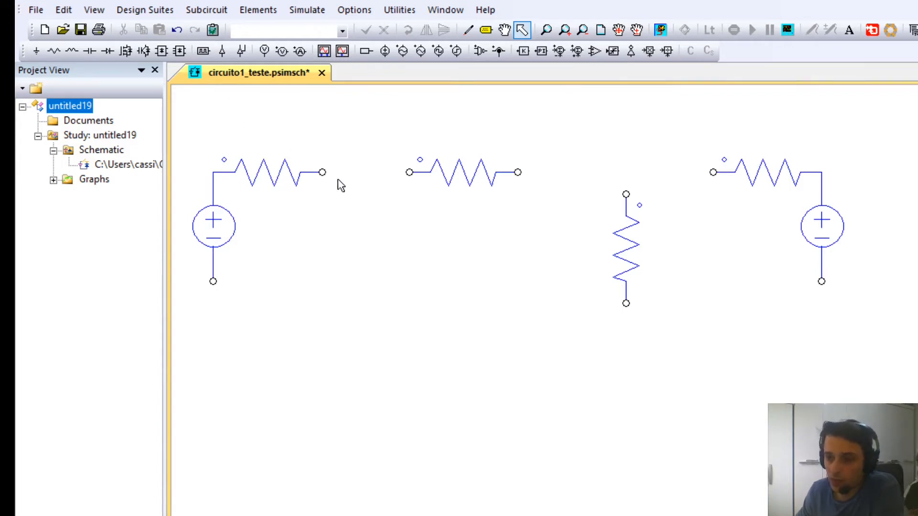
# - Delete the DC voltage source under the first resistor and place a new one at the same spot
pyautogui.click(212, 228)
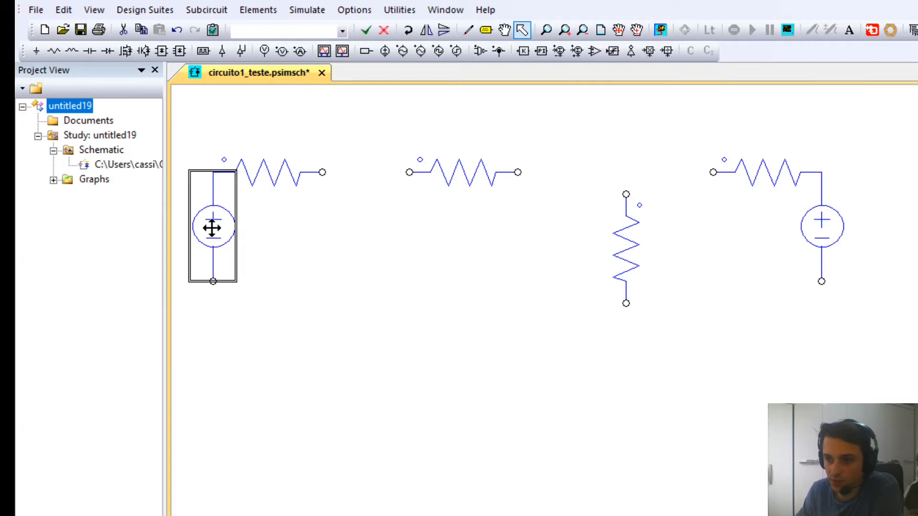
pyautogui.click(339, 314)
pyautogui.click(205, 225)
pyautogui.press('Delete')
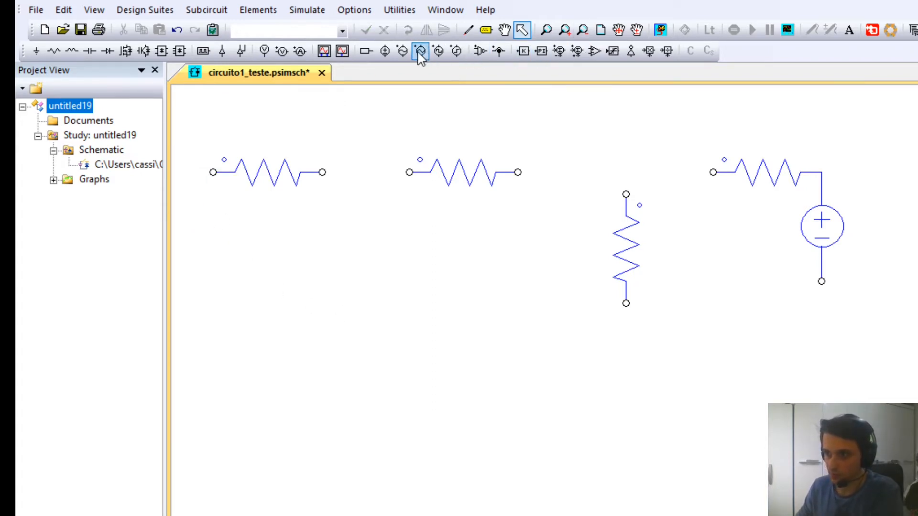
pyautogui.click(385, 50)
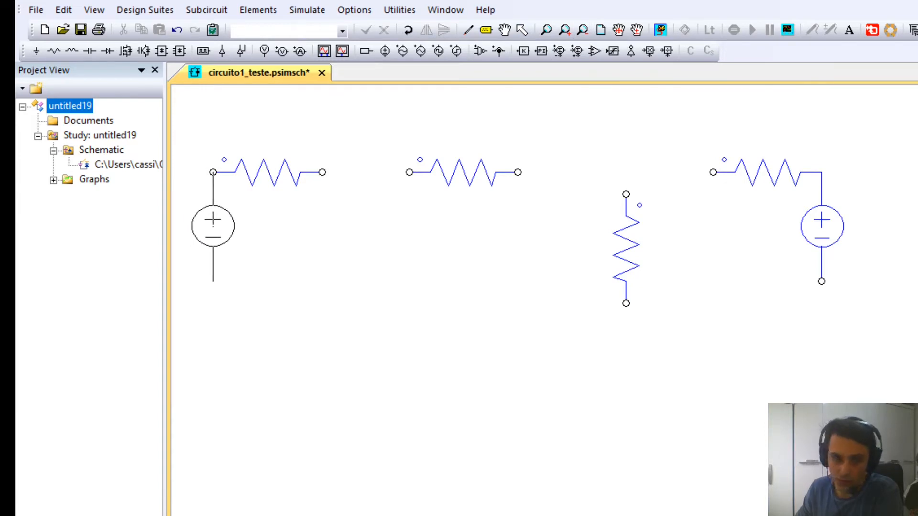
pyautogui.click(212, 224)
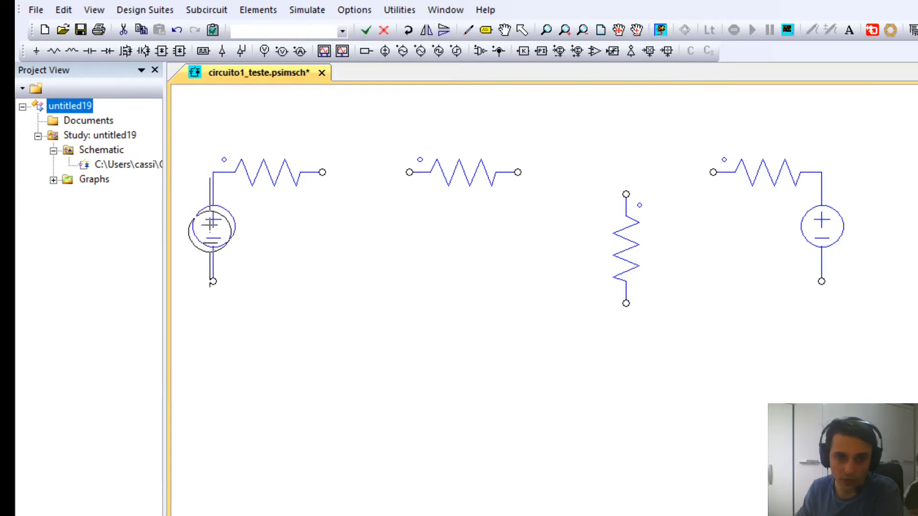
pyautogui.press('Escape')
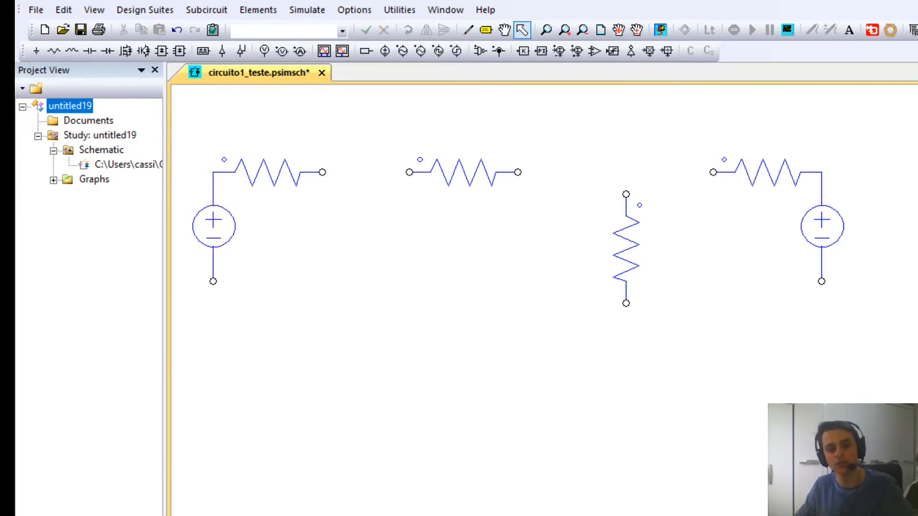
# - Undo the placement of the replacement voltage source and the deletion of the original one
pyautogui.hotkey('ctrl', 'z')
pyautogui.hotkey('ctrl', 'z')
pyautogui.click(335, 319)
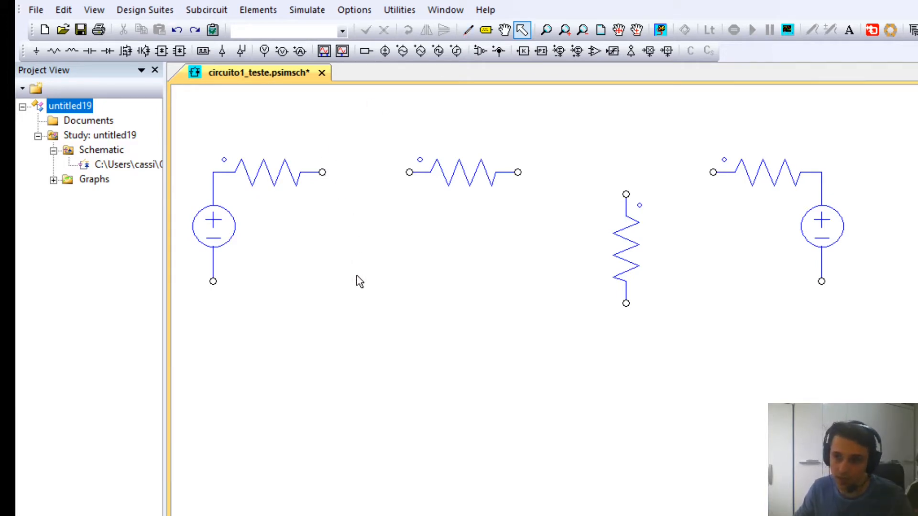
# - Wire the resistors and sources into a closed circuit, with the vertical resistor bridging the upper and lower wires
pyautogui.hotkey('ctrl', 'w')
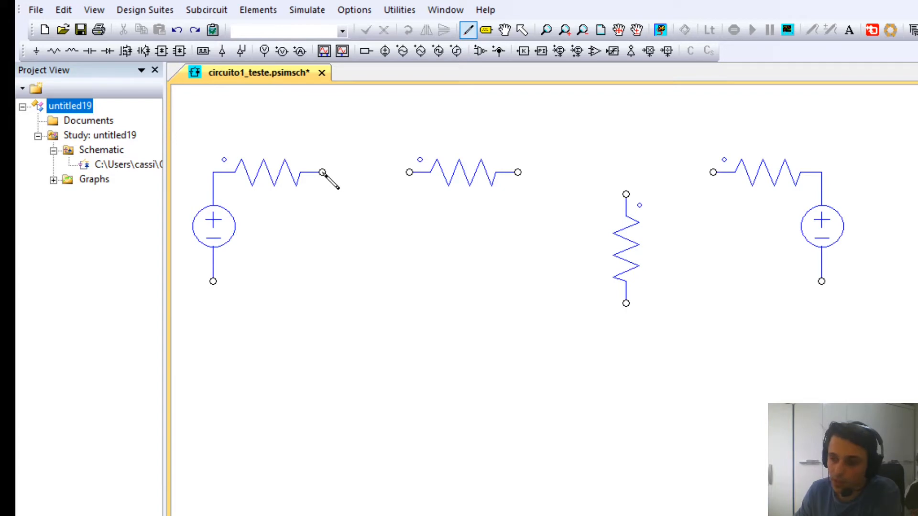
pyautogui.moveTo(323, 172); pyautogui.dragTo(407, 172)
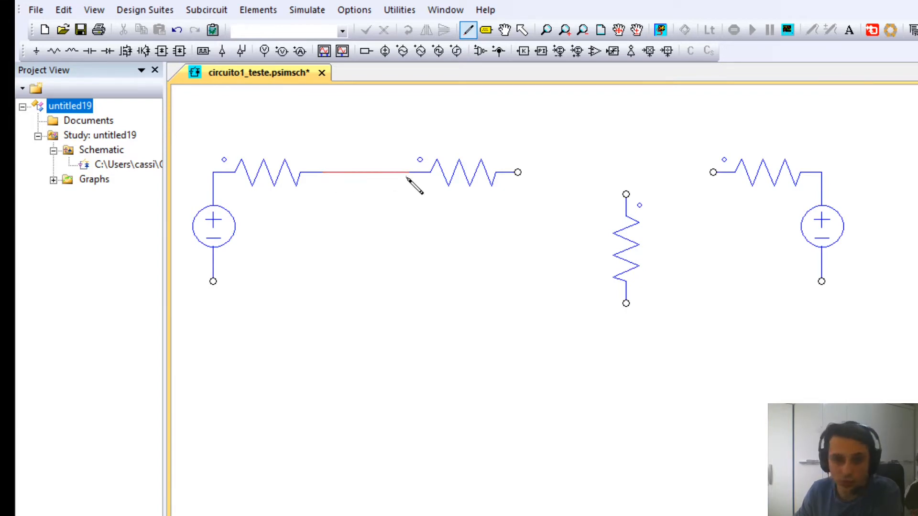
pyautogui.moveTo(518, 172)
pyautogui.mouseDown()
pyautogui.moveTo(670, 192)
pyautogui.moveTo(713, 172)
pyautogui.mouseUp()
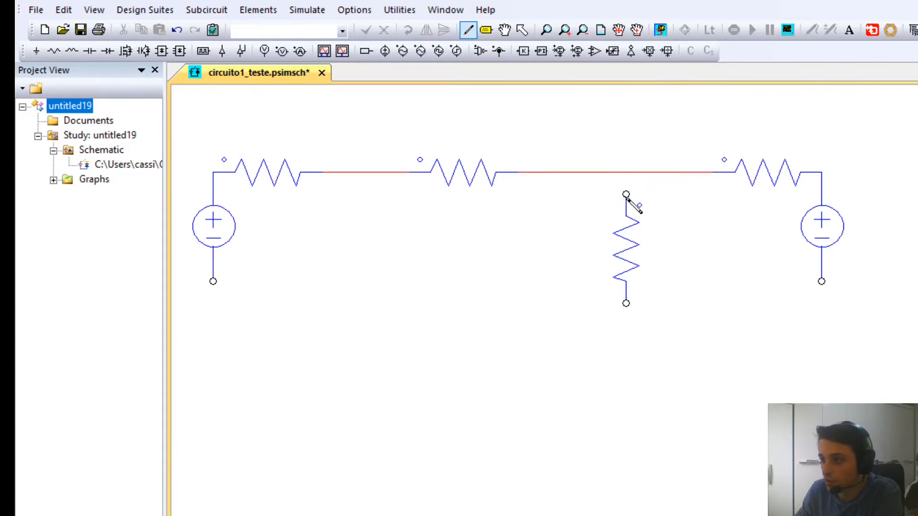
pyautogui.moveTo(626, 195); pyautogui.dragTo(633, 177)
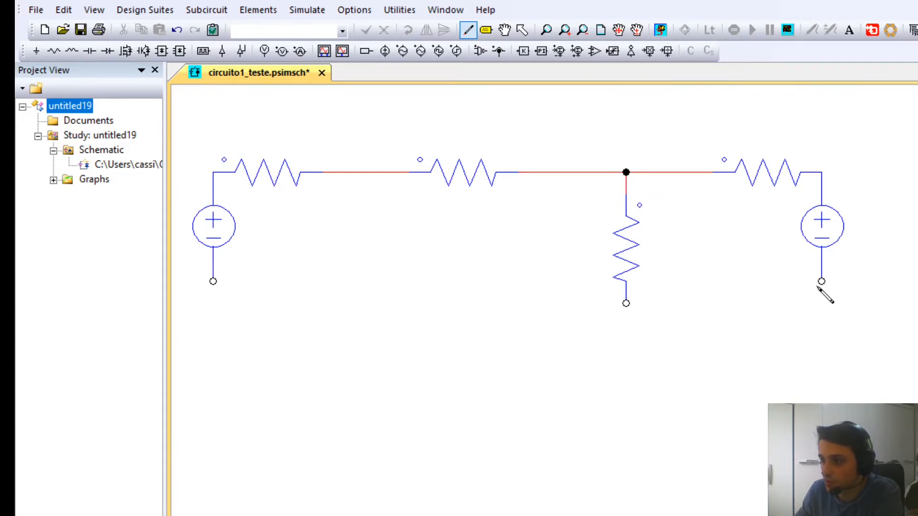
pyautogui.moveTo(823, 287)
pyautogui.mouseDown()
pyautogui.moveTo(816, 332)
pyautogui.moveTo(429, 375)
pyautogui.moveTo(229, 347)
pyautogui.moveTo(208, 333)
pyautogui.moveTo(213, 282)
pyautogui.moveTo(219, 304)
pyautogui.mouseUp()
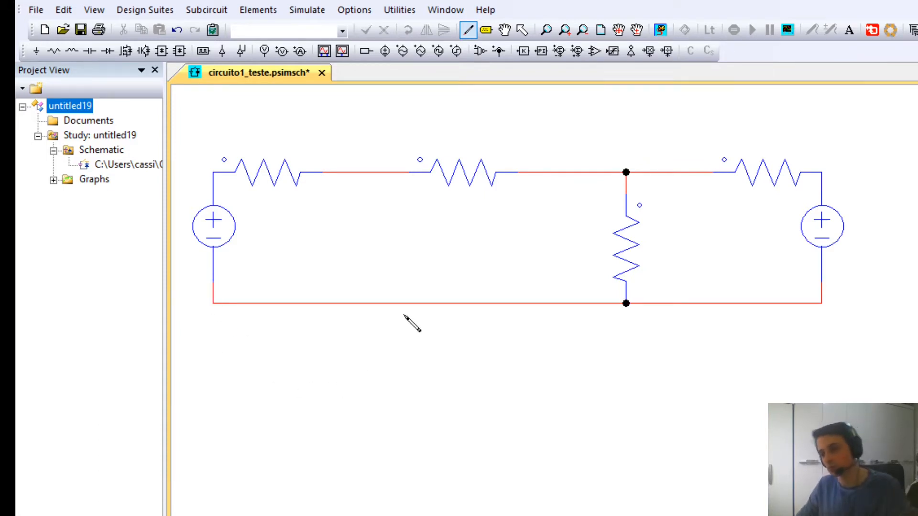
pyautogui.press('Escape')
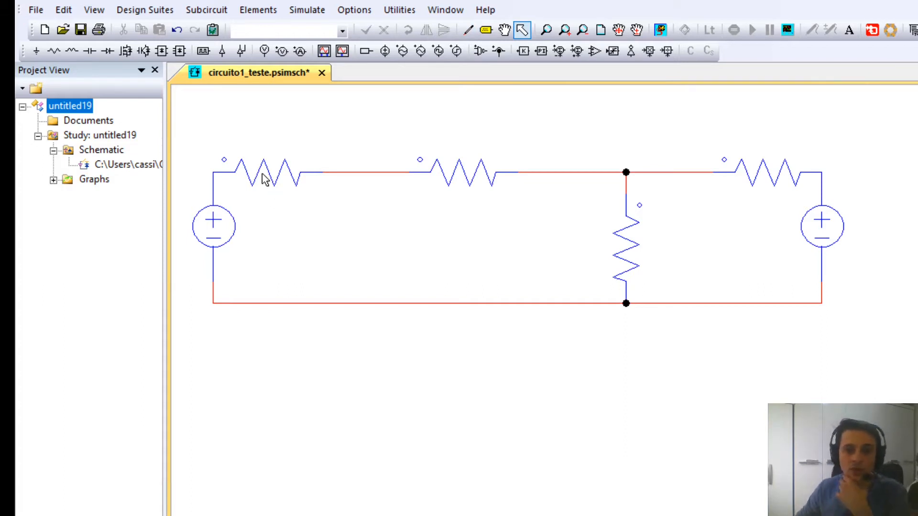
# - Examine the name, amplitude, series resistance and series inductance parameters of the DC voltage source below the first resistor
pyautogui.doubleClick(220, 227)
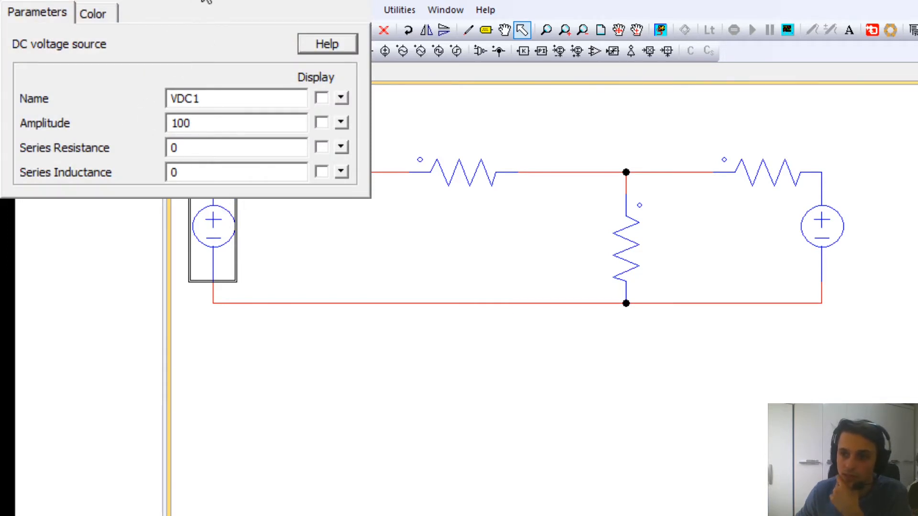
pyautogui.click(225, 103)
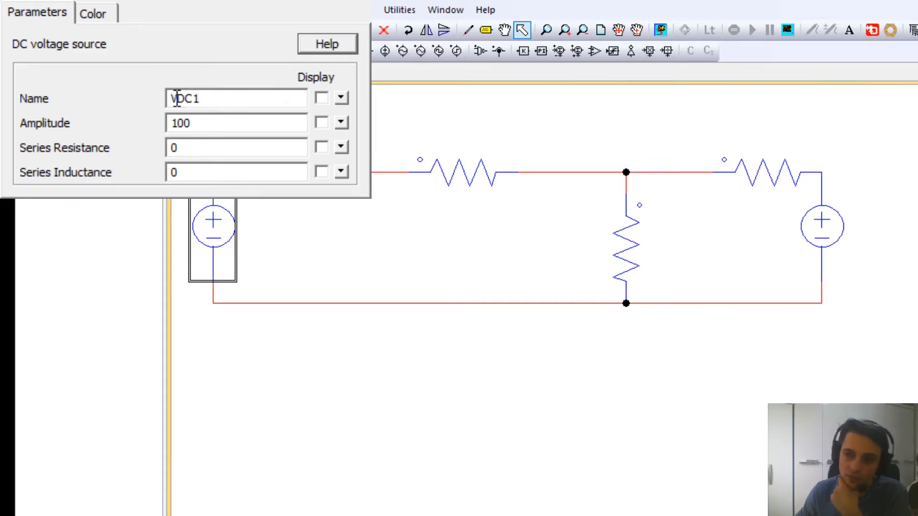
pyautogui.moveTo(173, 99); pyautogui.dragTo(196, 98)
pyautogui.click(219, 105)
pyautogui.click(206, 101)
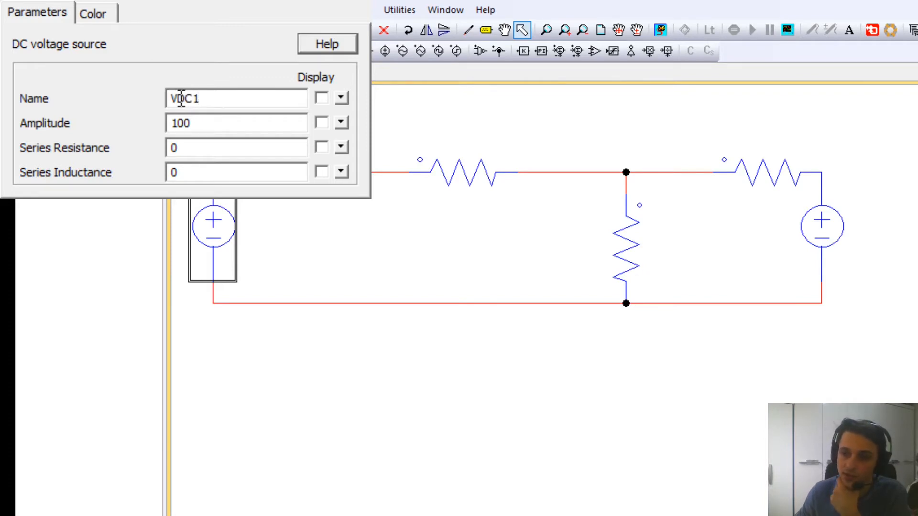
pyautogui.moveTo(181, 99); pyautogui.dragTo(196, 103)
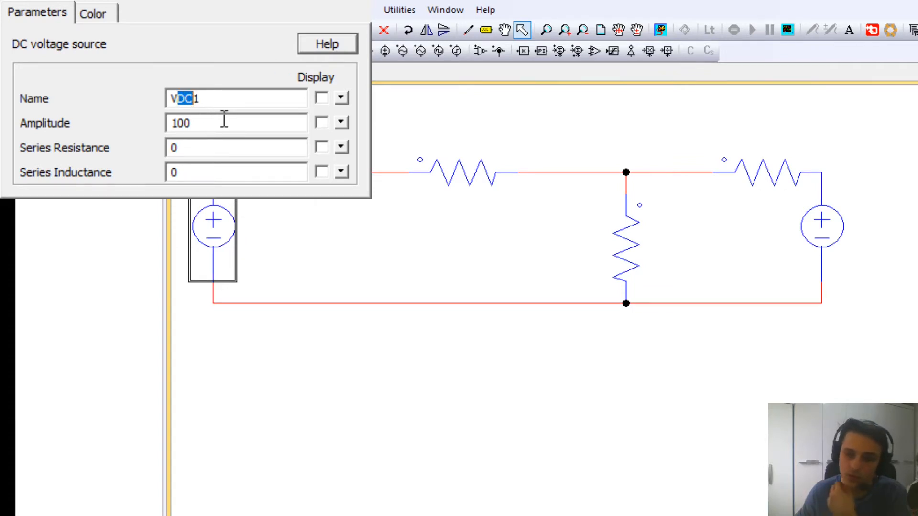
pyautogui.click(177, 99)
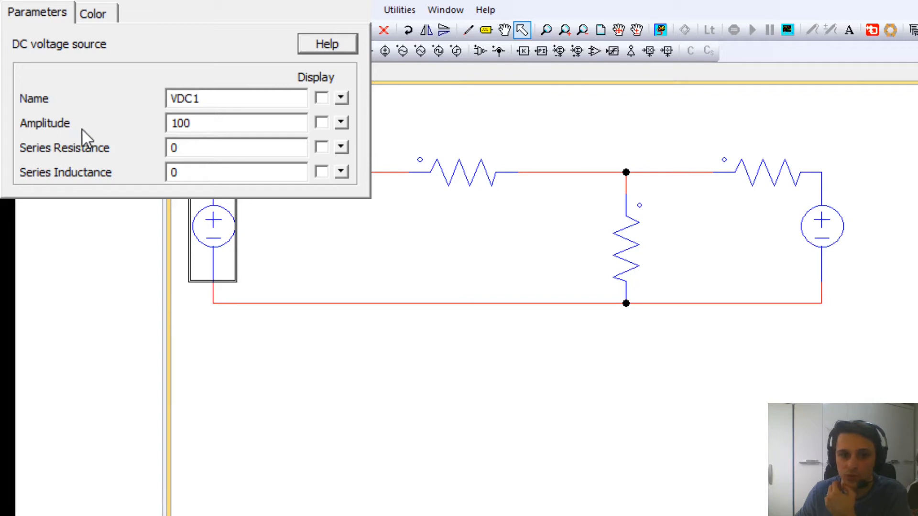
pyautogui.moveTo(217, 124); pyautogui.dragTo(172, 128)
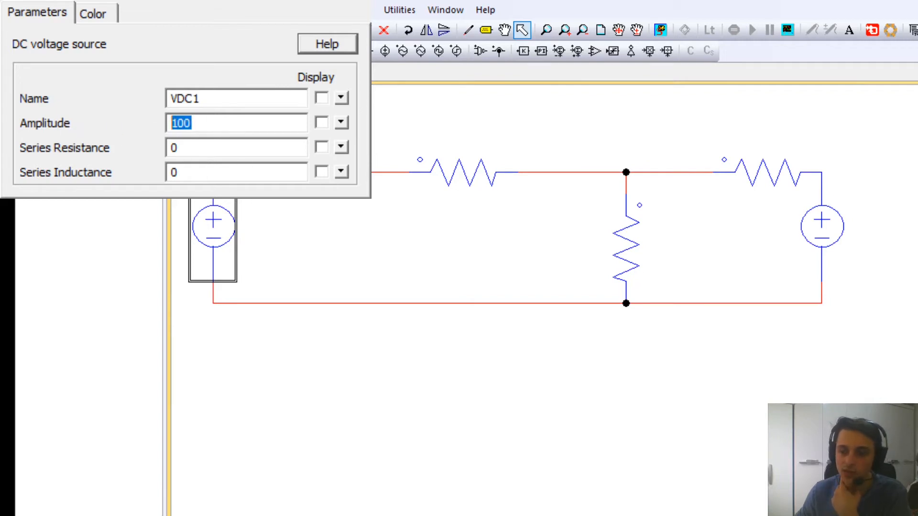
pyautogui.click(217, 121)
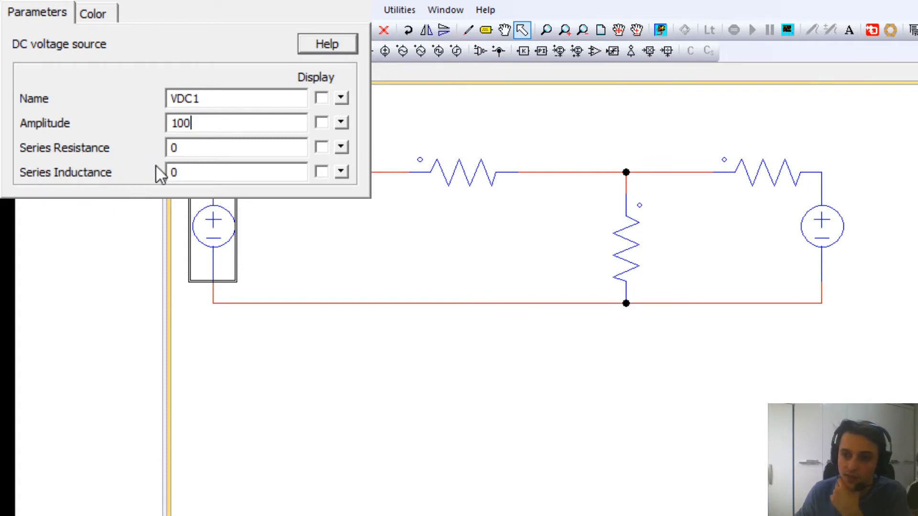
pyautogui.click(212, 152)
pyautogui.click(224, 172)
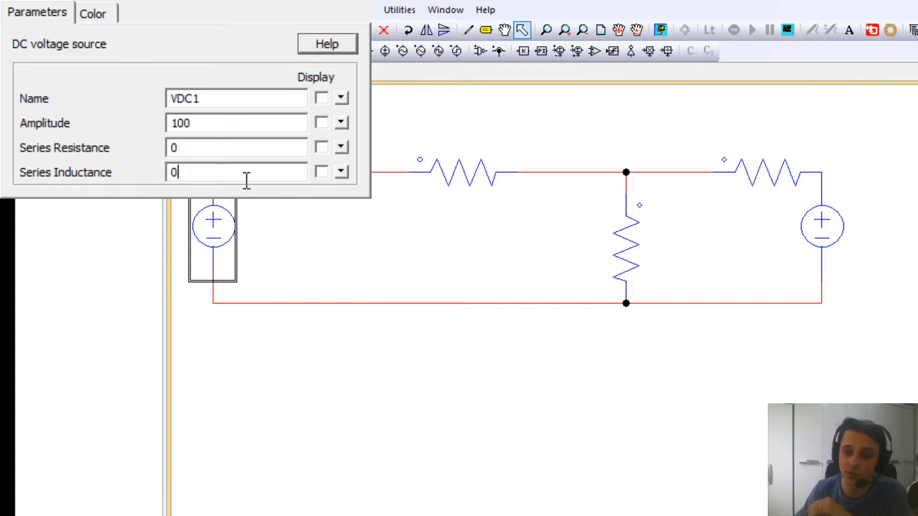
pyautogui.click(201, 151)
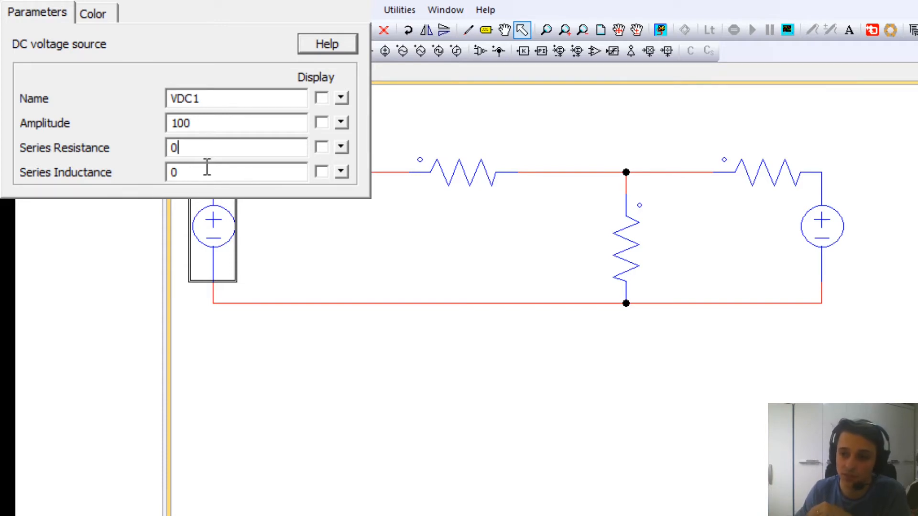
# - Set the amplitude of DC voltage source VDC1 to 150 and display that value on the schematic
pyautogui.click(203, 123)
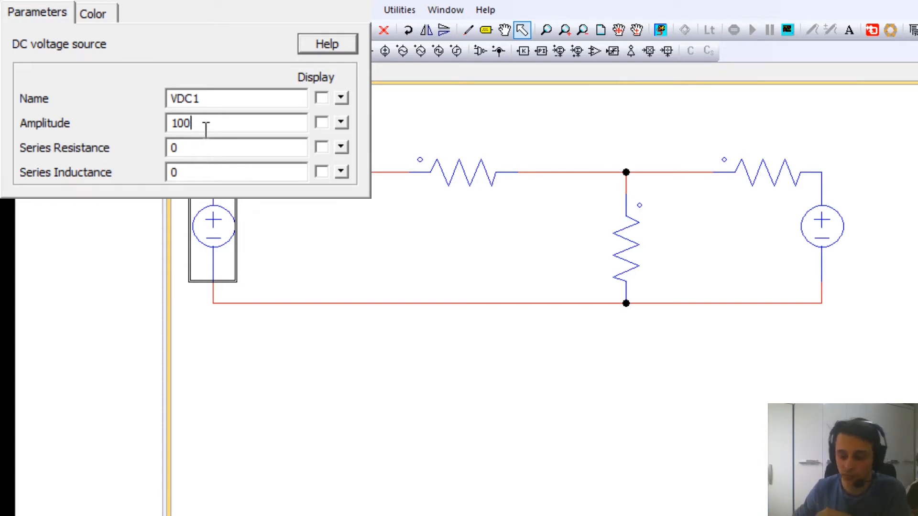
pyautogui.press('BackSpace')
pyautogui.press('BackSpace')
pyautogui.write('50')
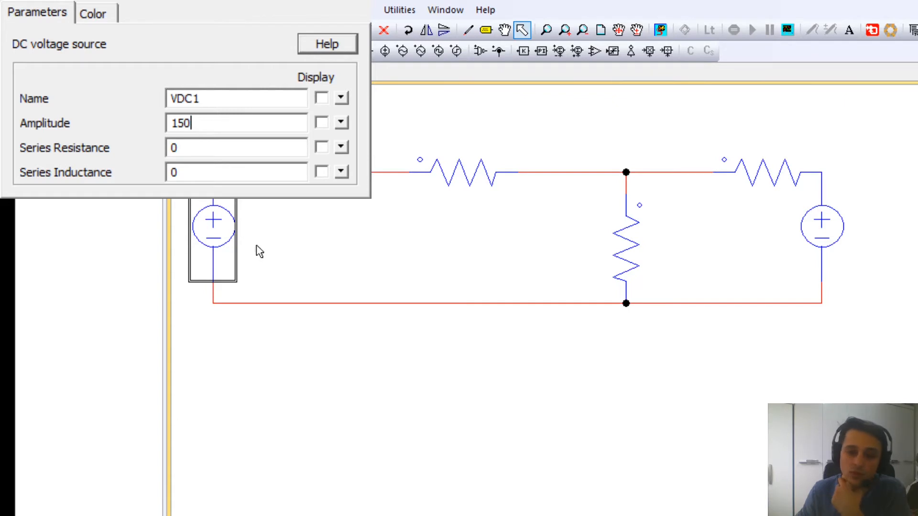
pyautogui.click(322, 123)
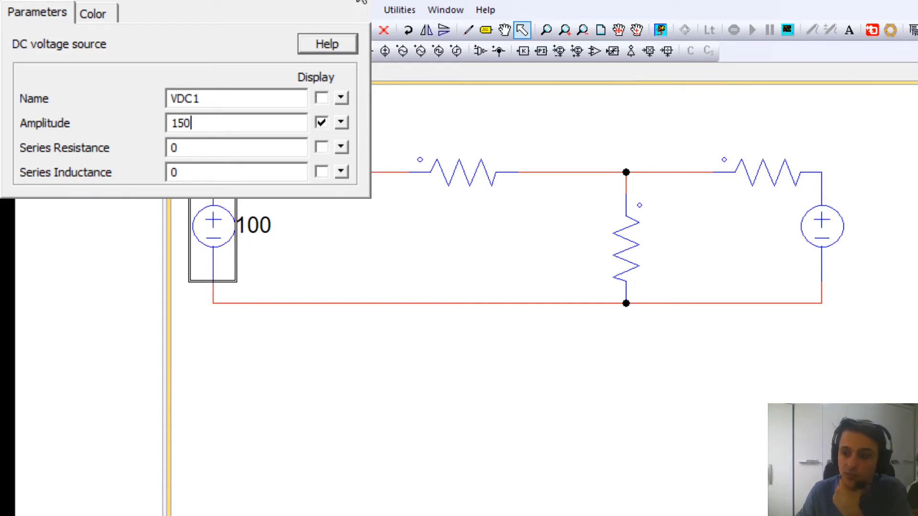
pyautogui.click(361, 2)
pyautogui.click(263, 250)
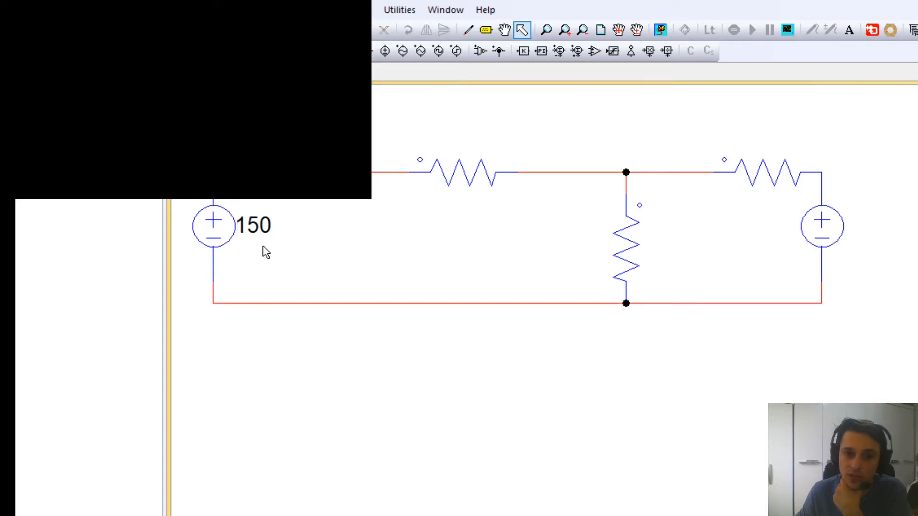
pyautogui.scroll(1, 315, 374)
pyautogui.scroll(-1, 315, 374)
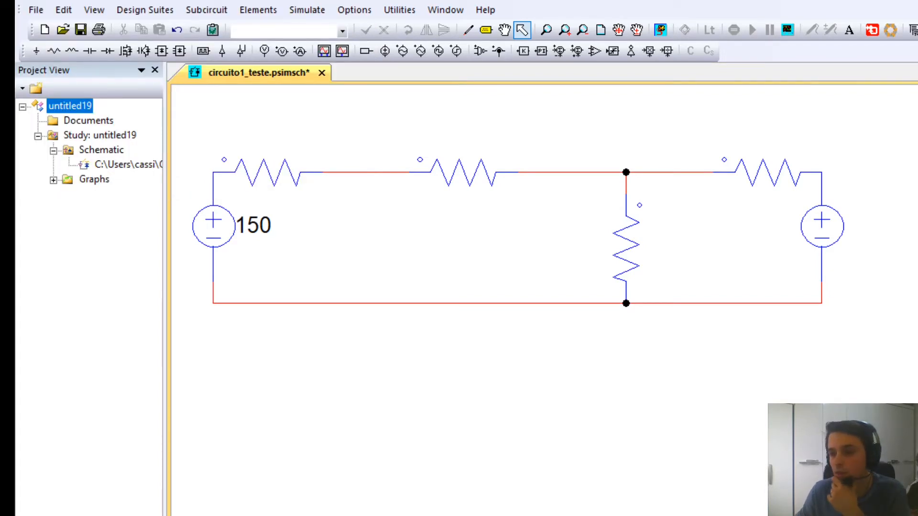
pyautogui.click(249, 231)
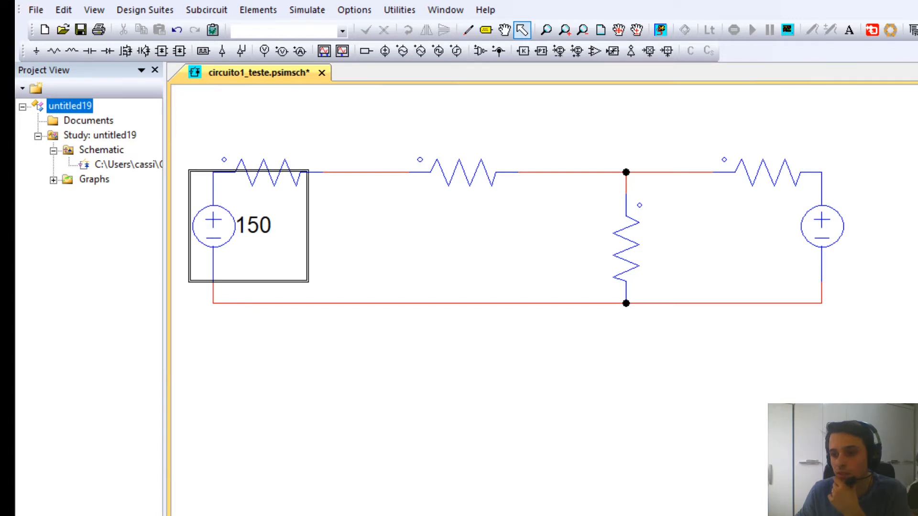
pyautogui.click(410, 226)
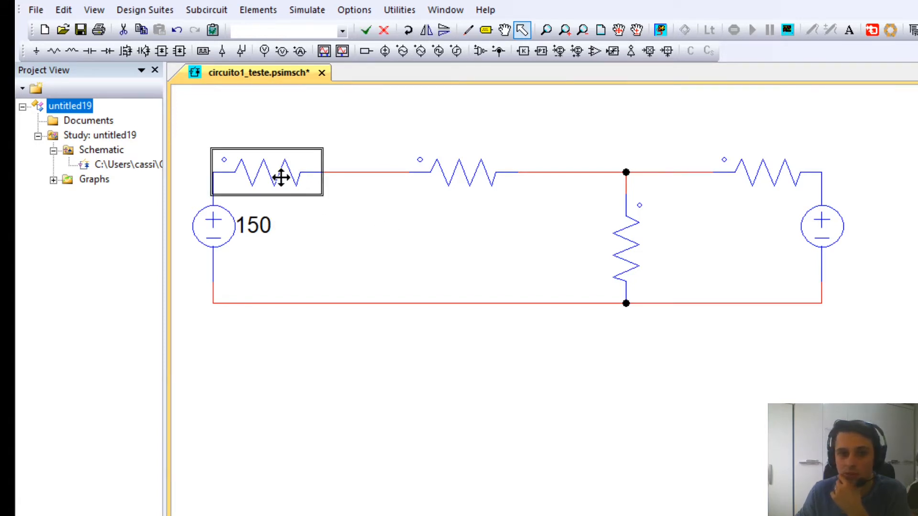
pyautogui.click(367, 211)
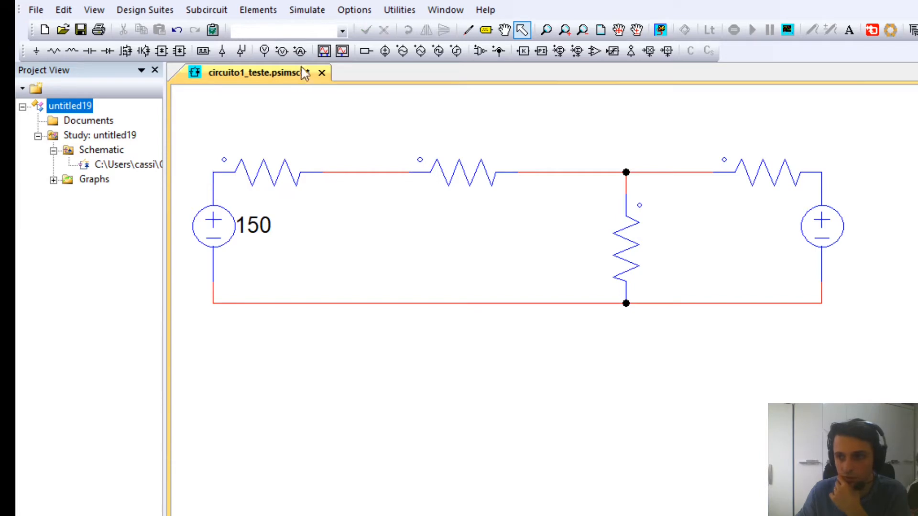
# - Open the parameters of resistor R1, keep model Level 1 and enter a resistance of 1000
pyautogui.click(274, 188)
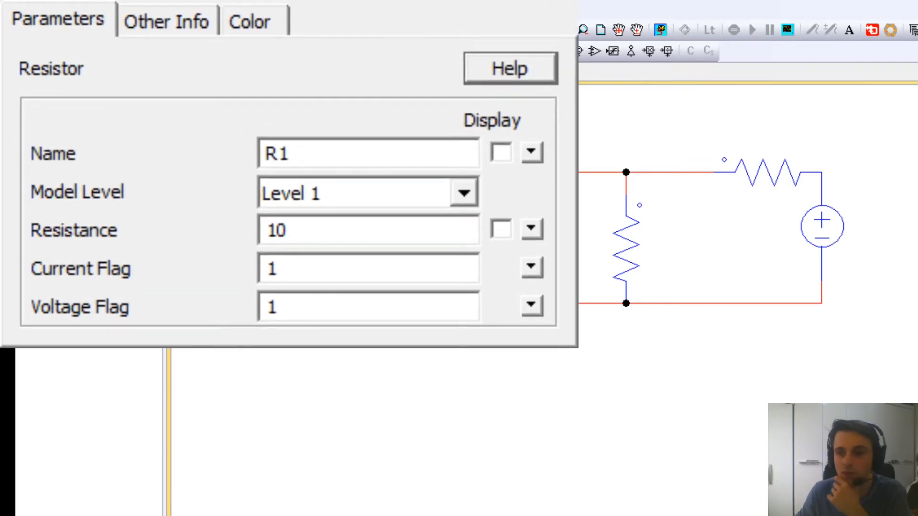
pyautogui.click(336, 223)
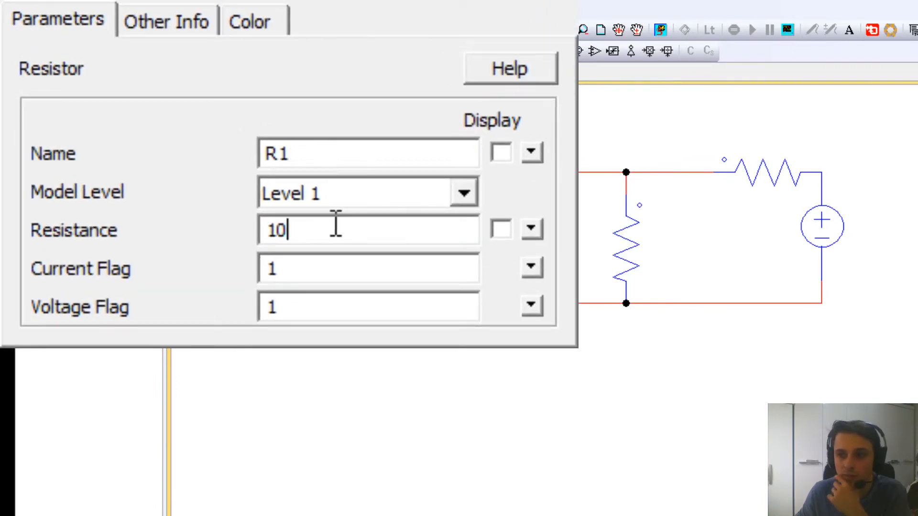
pyautogui.click(465, 194)
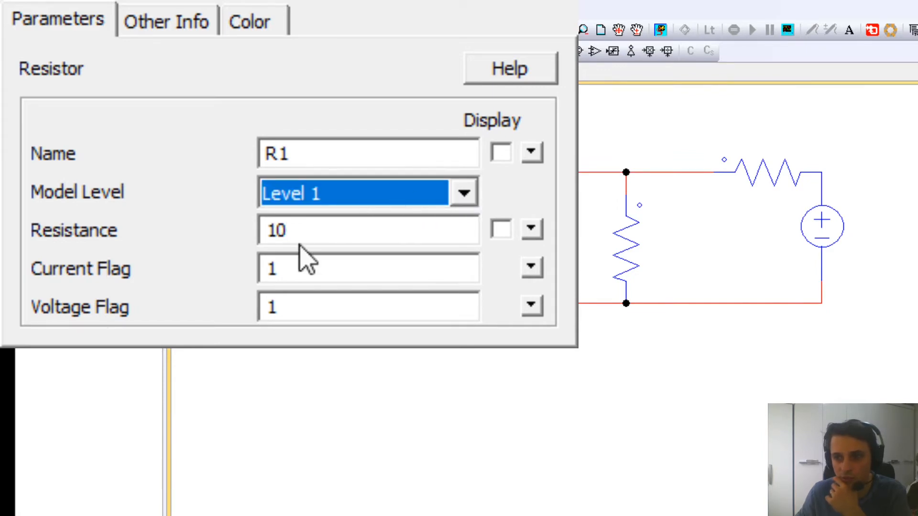
pyautogui.click(305, 232)
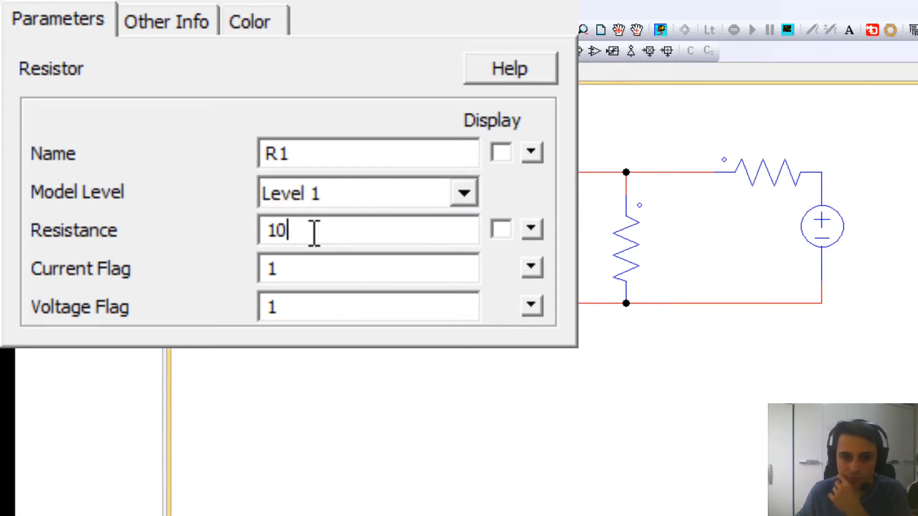
pyautogui.moveTo(287, 232); pyautogui.dragTo(248, 231)
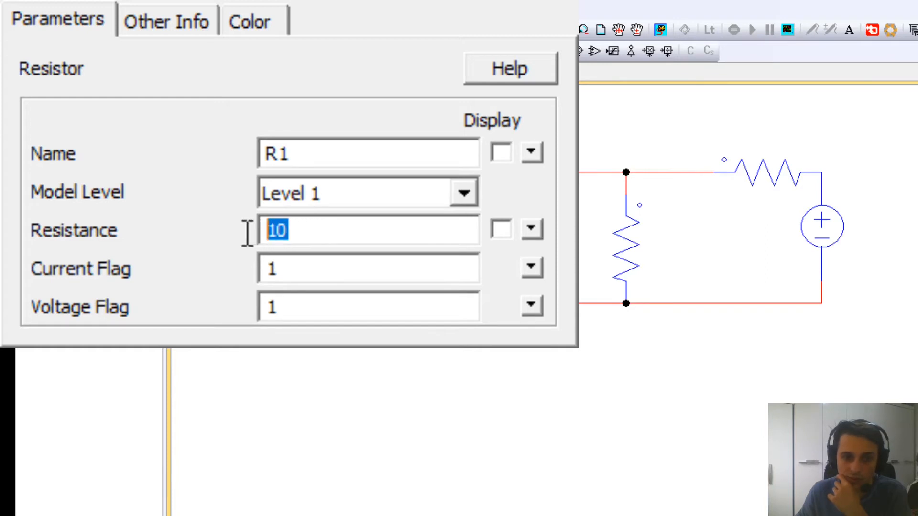
pyautogui.click(380, 242)
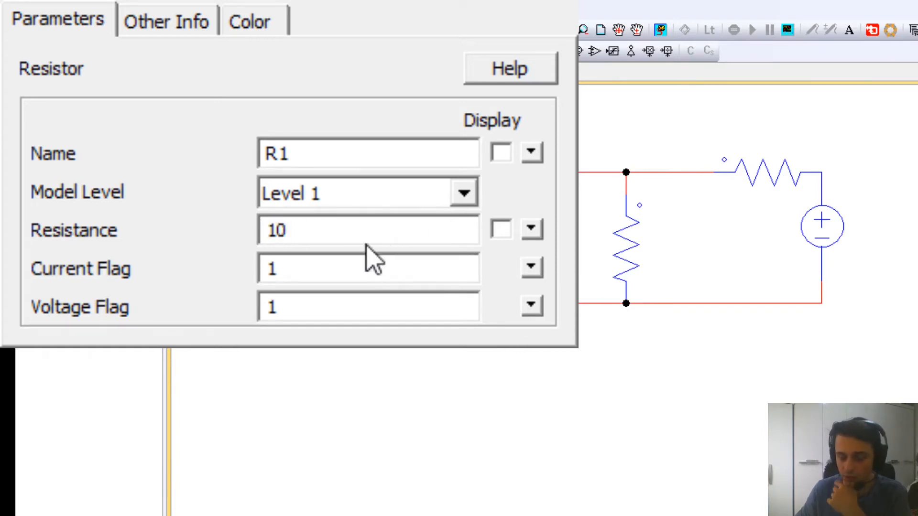
pyautogui.write('0')
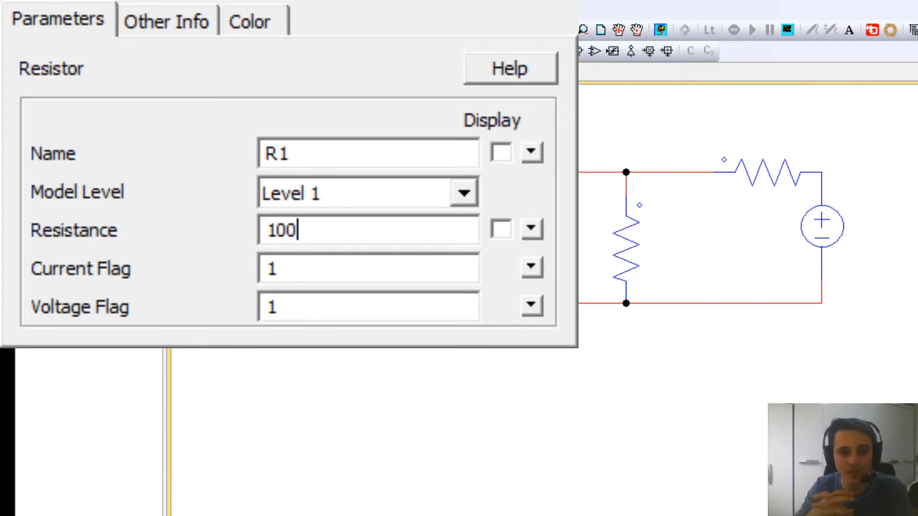
pyautogui.write('0')
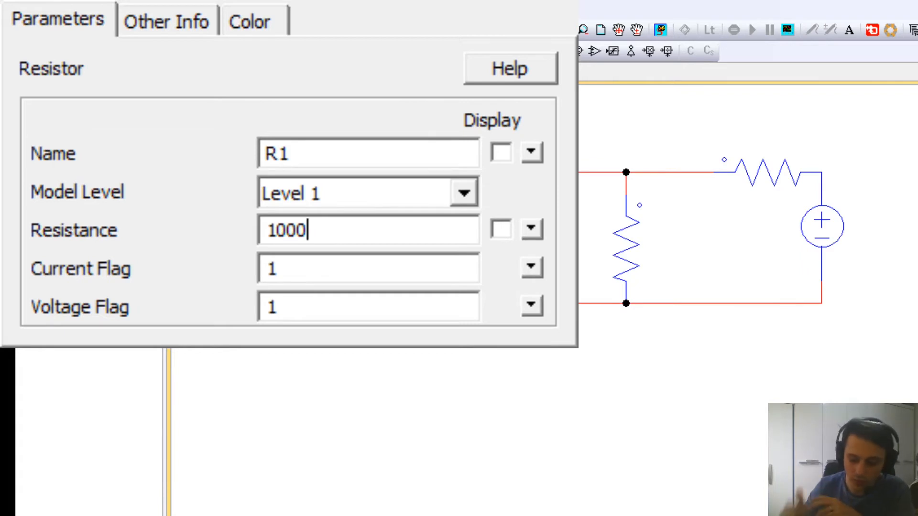
# - Rewrite the resistance of R1 with the kilo suffix as 1k
pyautogui.press('BackSpace')
pyautogui.press('BackSpace')
pyautogui.press('BackSpace')
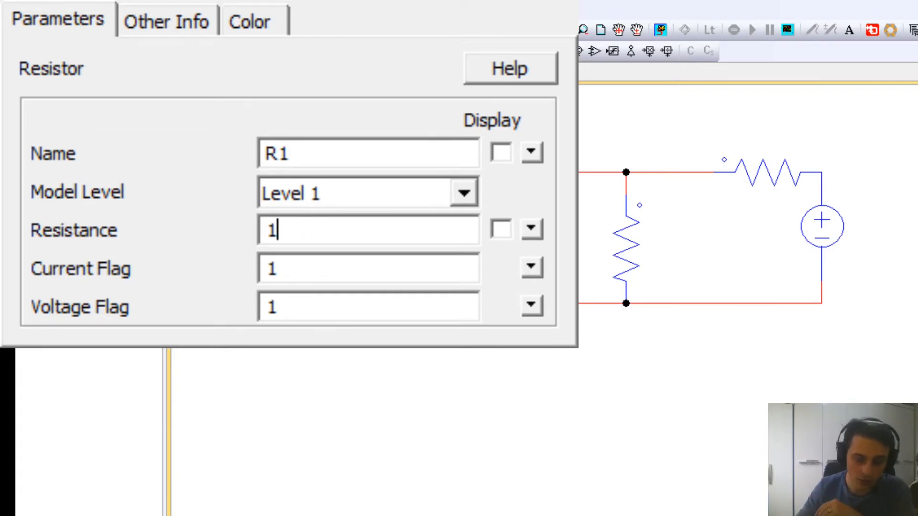
pyautogui.write('k')
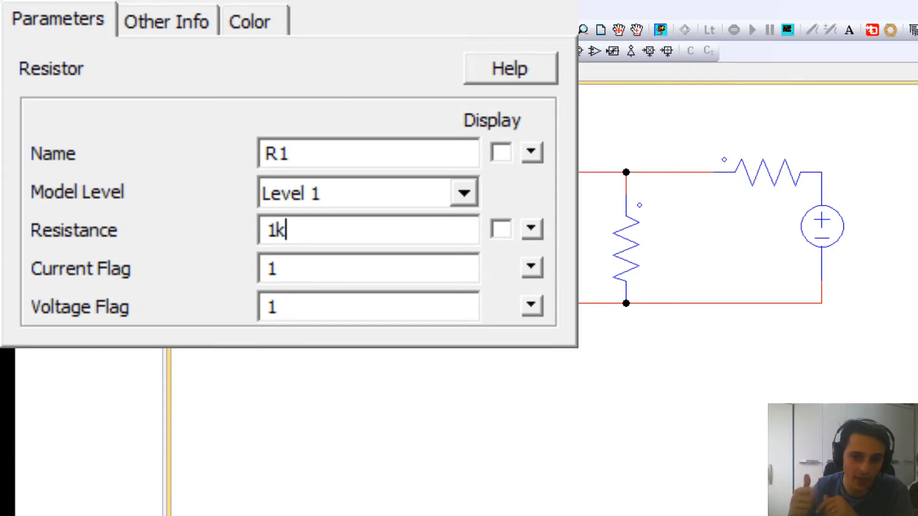
# - Try the resistance of R1 as 1M, 1m and 1u in turn, removing each suffix again
pyautogui.press('BackSpace')
pyautogui.write('M')
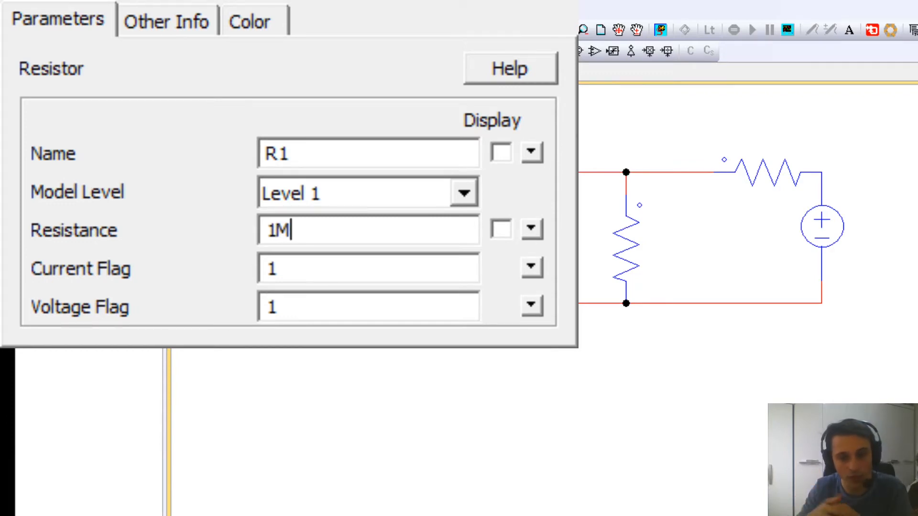
pyautogui.press('BackSpace')
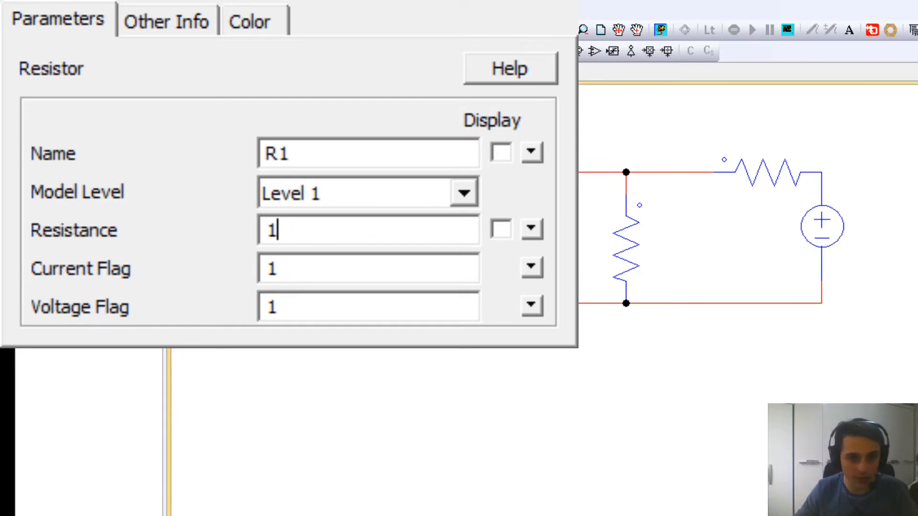
pyautogui.write('m')
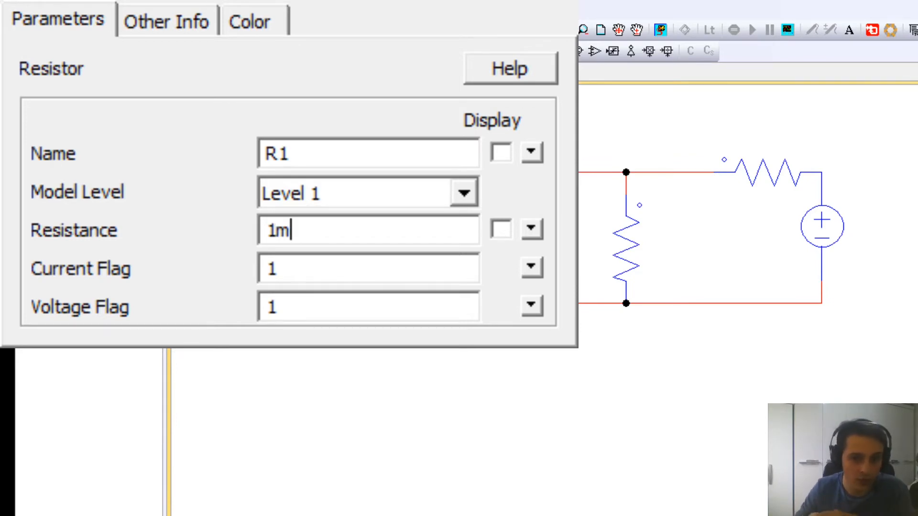
pyautogui.press('BackSpace')
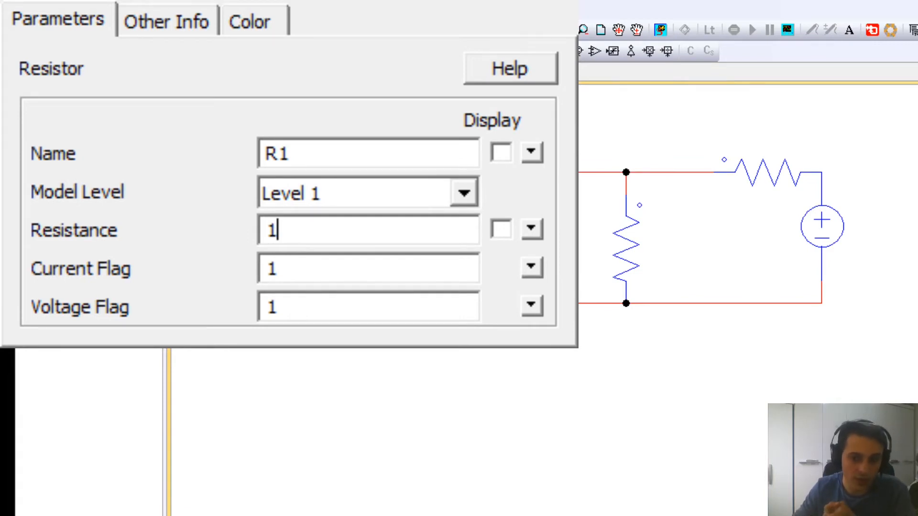
pyautogui.write('u')
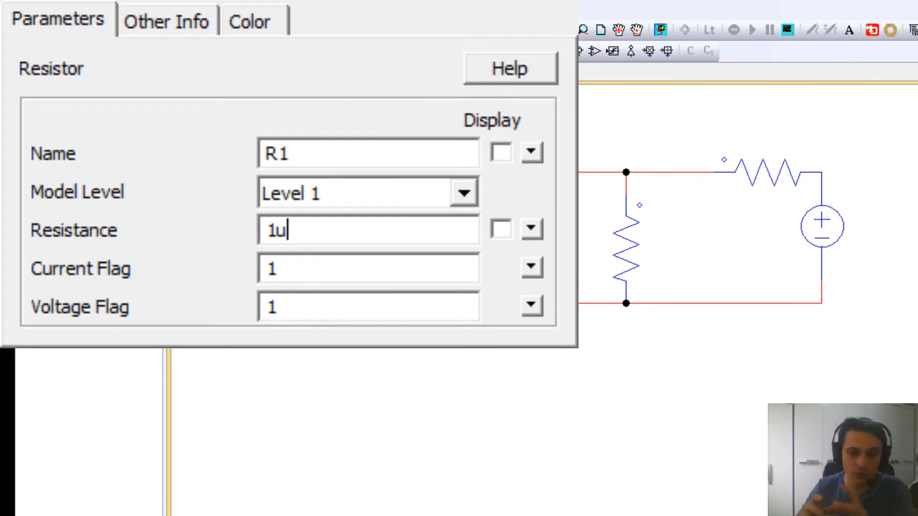
pyautogui.press('BackSpace')
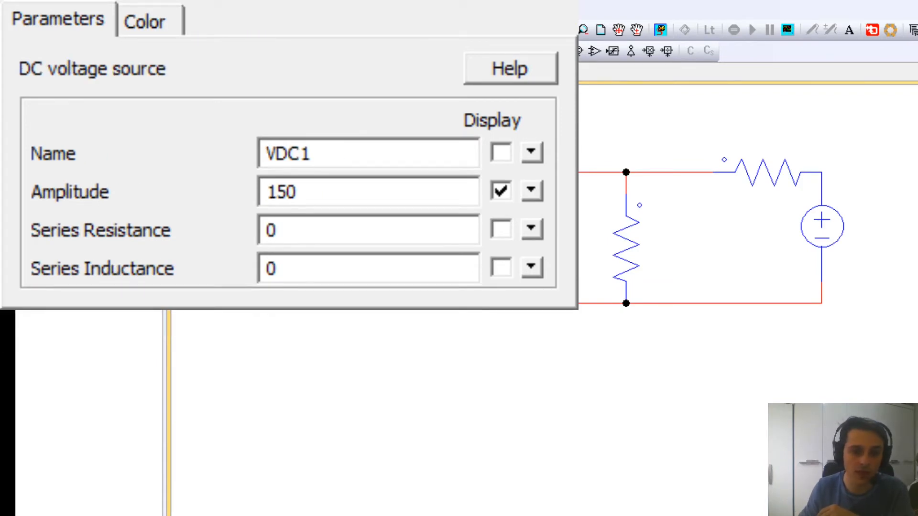
# - Try the amplitude of DC voltage source VDC1 as 150m, removing the suffix again
pyautogui.click(353, 191)
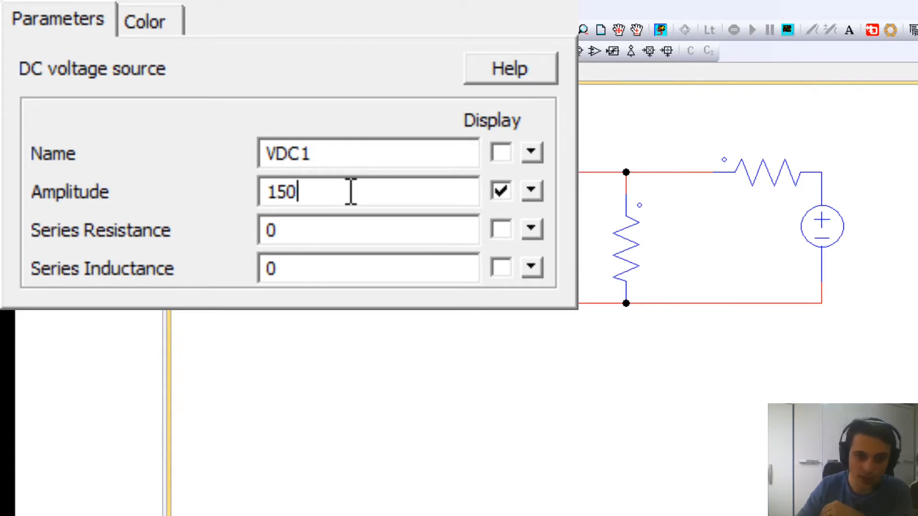
pyautogui.write('m')
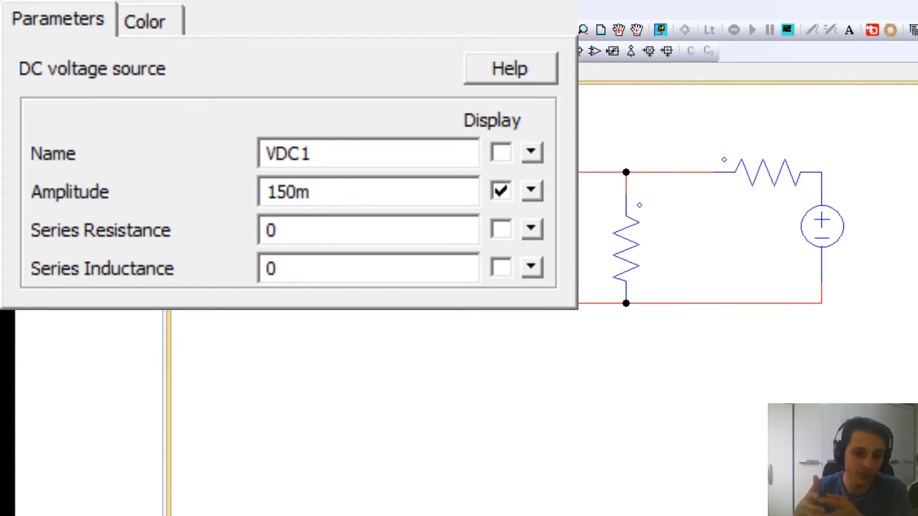
pyautogui.press('BackSpace')
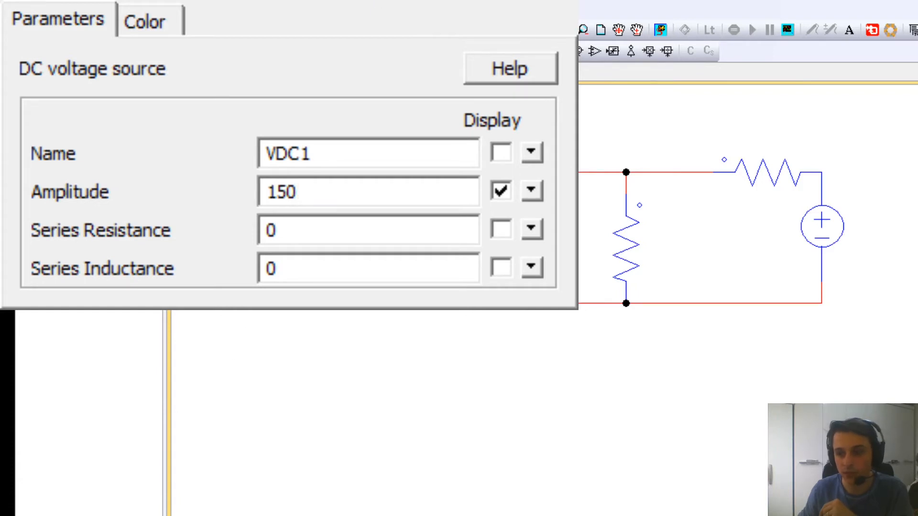
# - Open the parameters of resistor R1 and try its resistance as 1m, 1u, 1n, 1p, 1k and 1M in turn
pyautogui.doubleClick(485, 172)
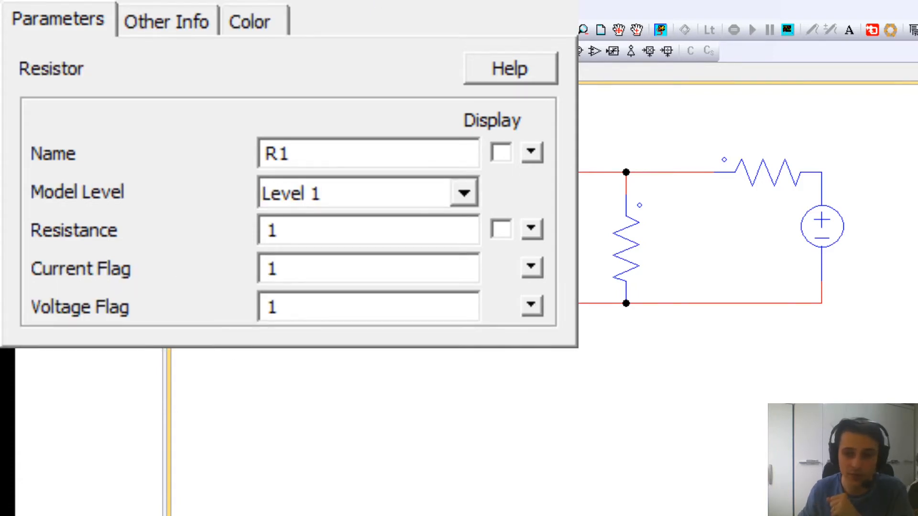
pyautogui.click(361, 233)
pyautogui.write('m')
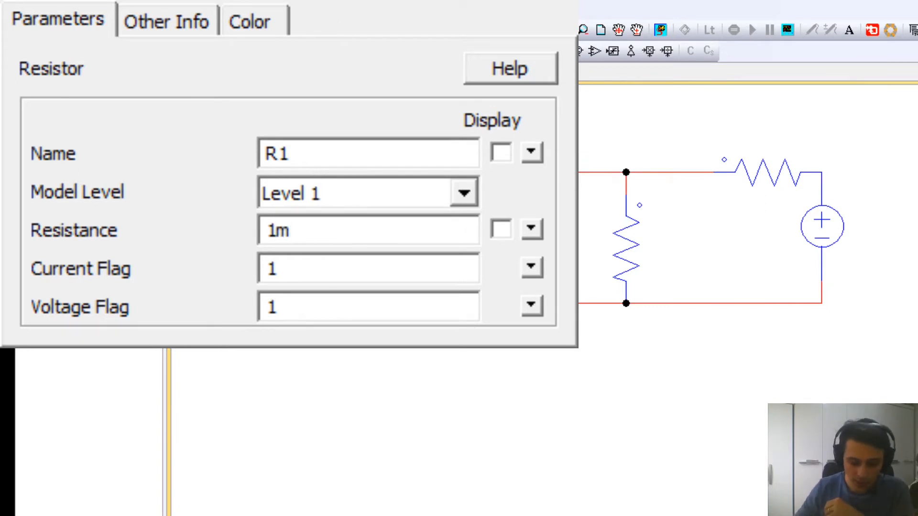
pyautogui.press('BackSpace')
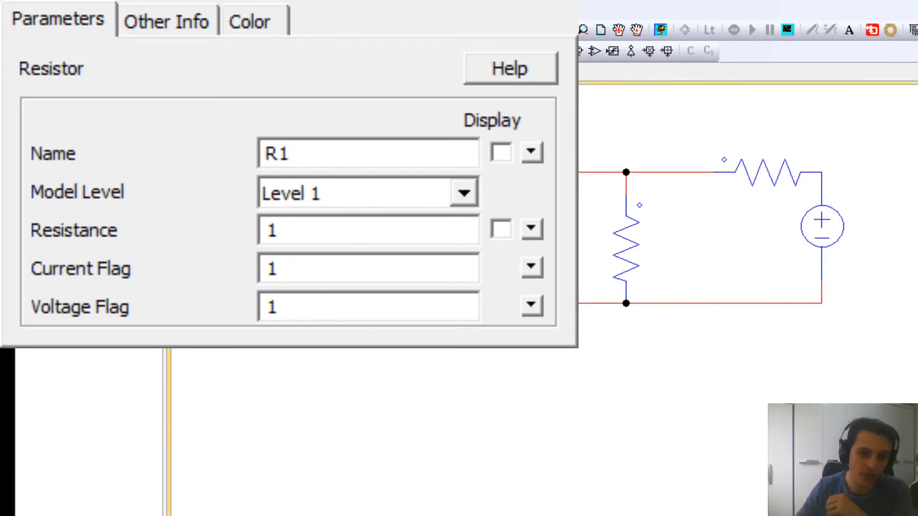
pyautogui.write('u')
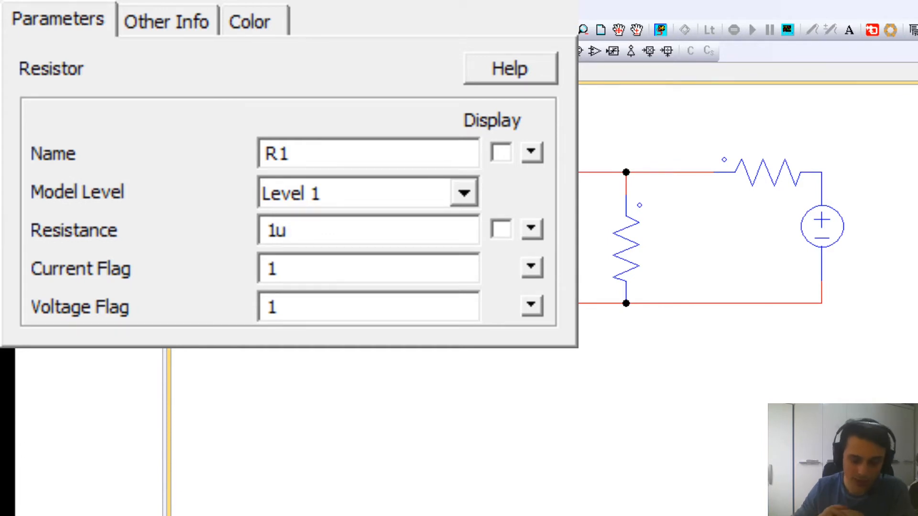
pyautogui.press('BackSpace')
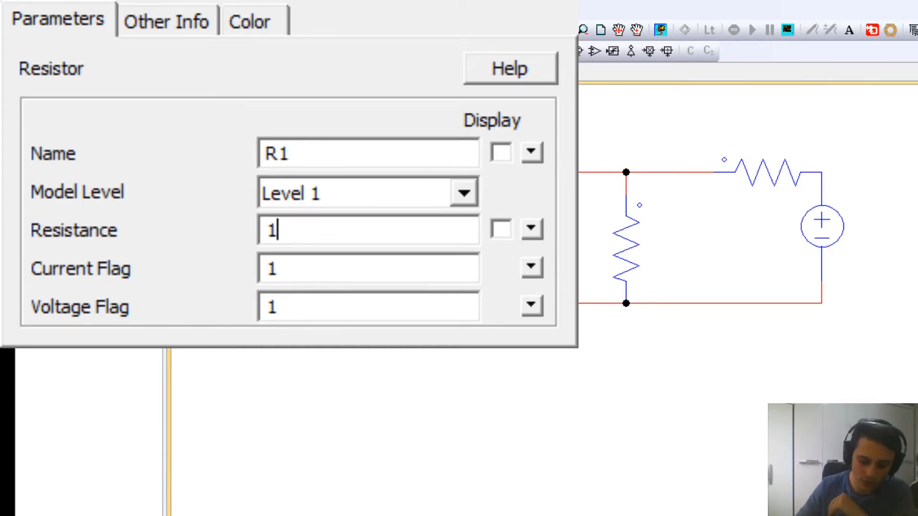
pyautogui.write('n')
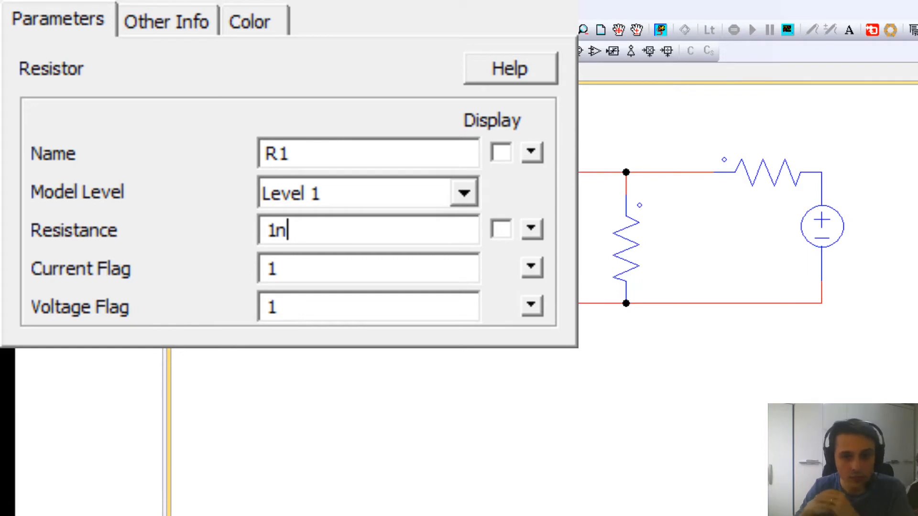
pyautogui.press('BackSpace')
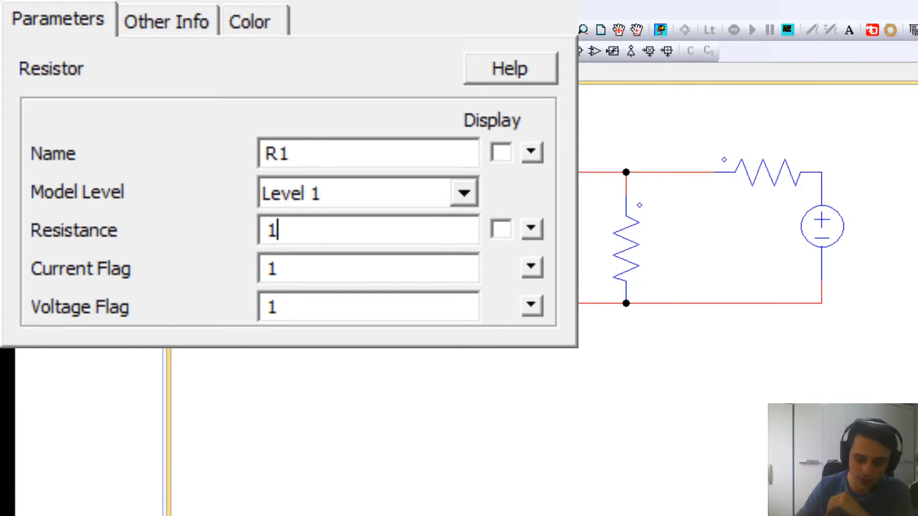
pyautogui.write('p')
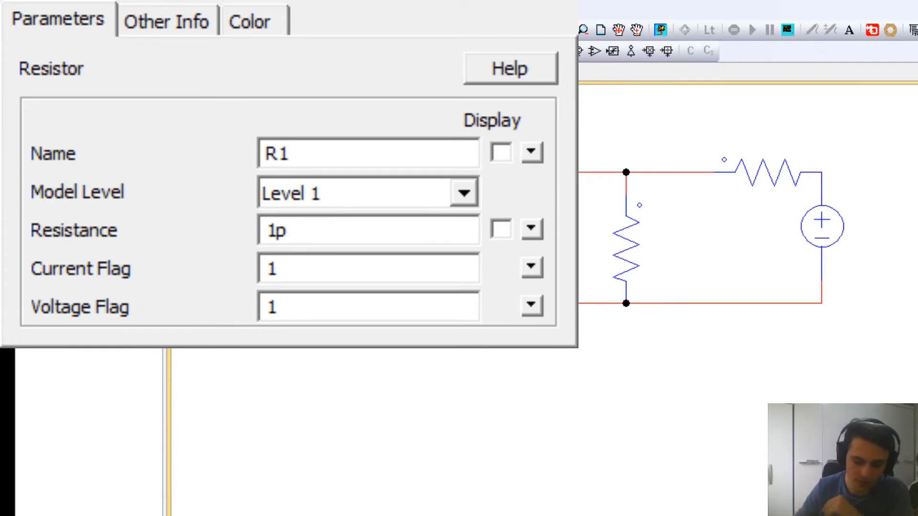
pyautogui.press('BackSpace')
pyautogui.write('k')
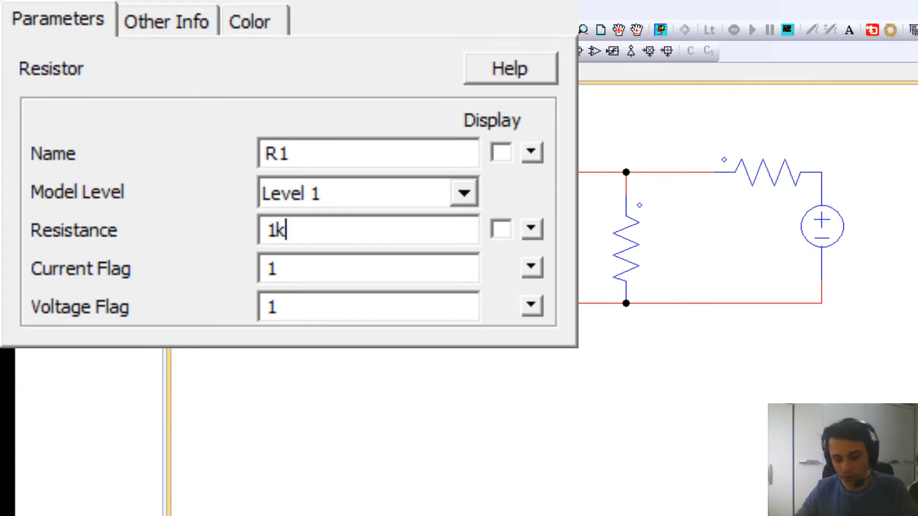
pyautogui.press('BackSpace')
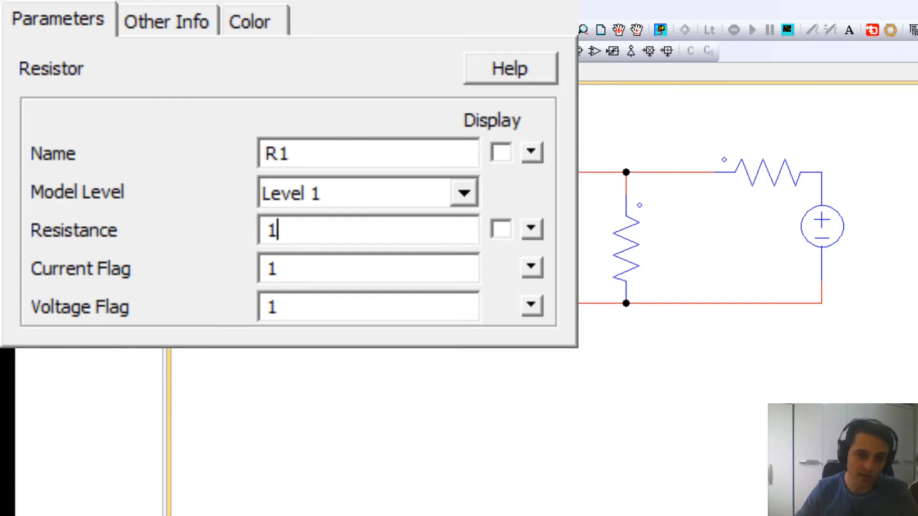
pyautogui.write('M')
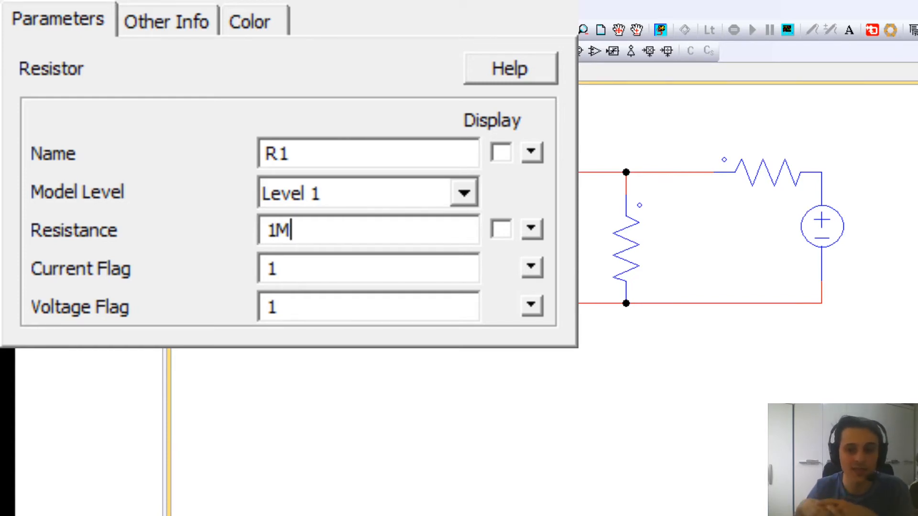
# - Set the resistance of R1 to 1k and reselect the resistor to check its parameters
pyautogui.press('BackSpace')
pyautogui.write('k')
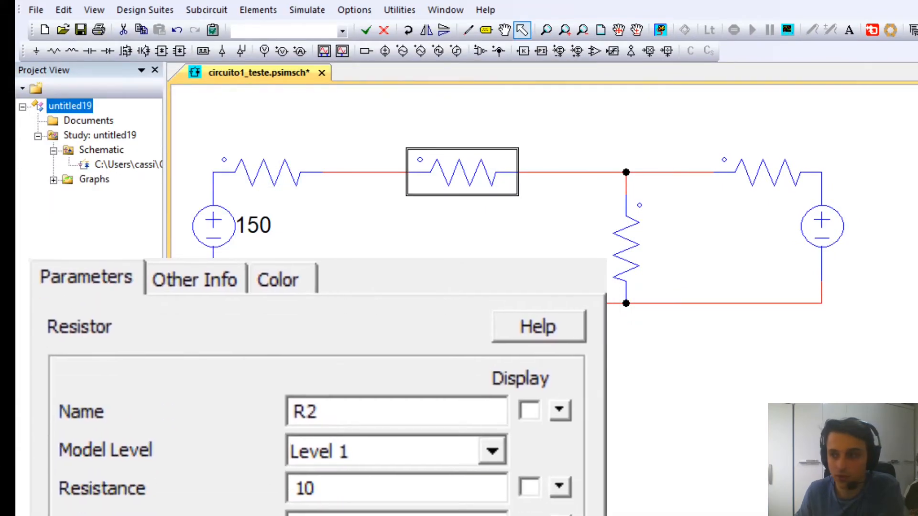
pyautogui.click(261, 176)
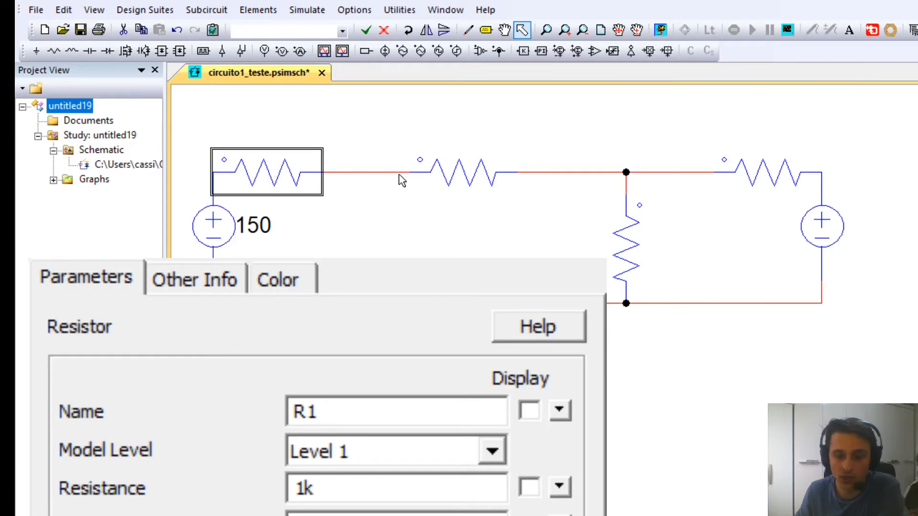
# - Open the parameters of resistor R2 and set its resistance to 2.2k
pyautogui.click(456, 176)
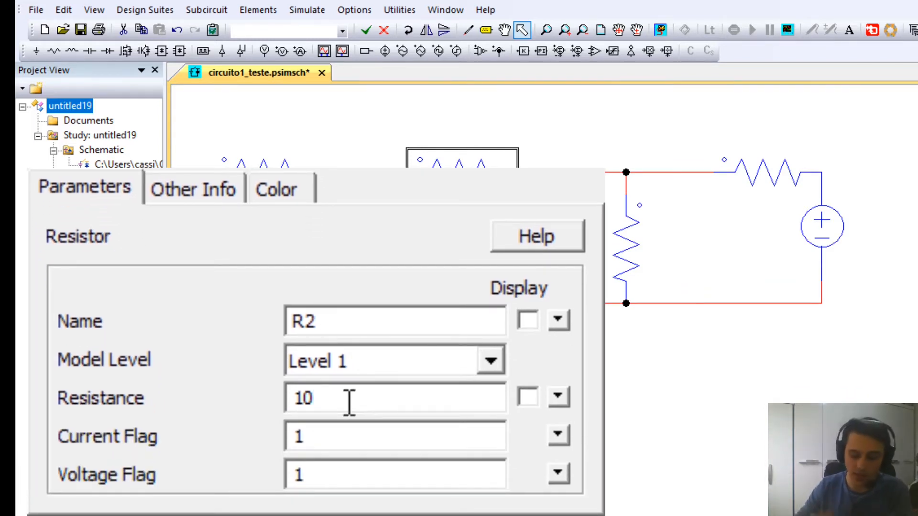
pyautogui.press('BackSpace')
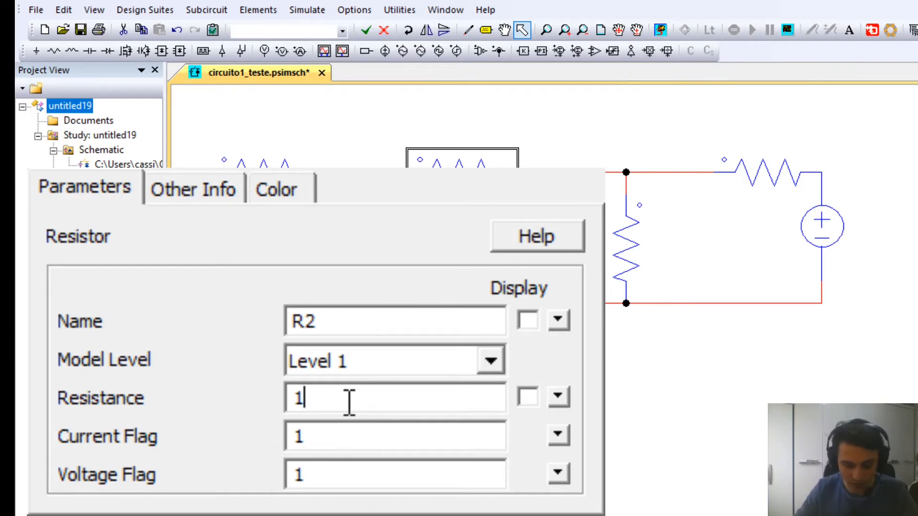
pyautogui.press('BackSpace')
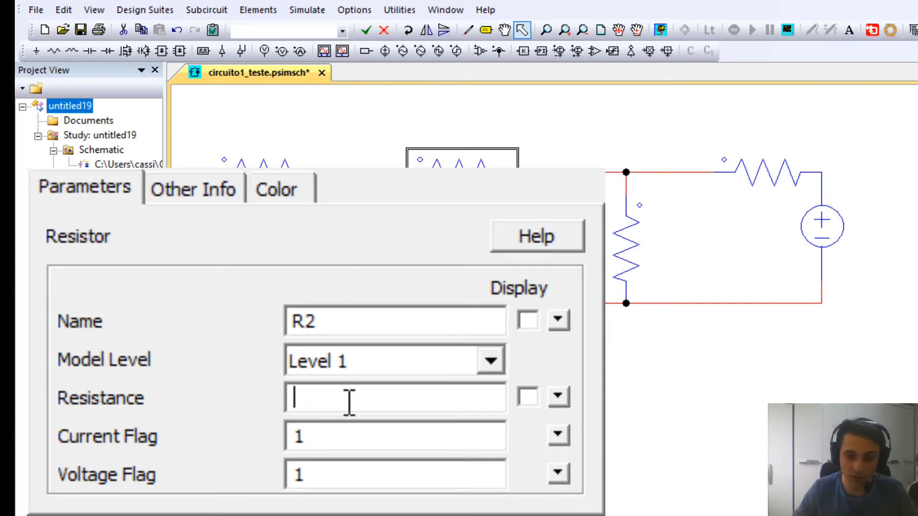
pyautogui.write('2.2')
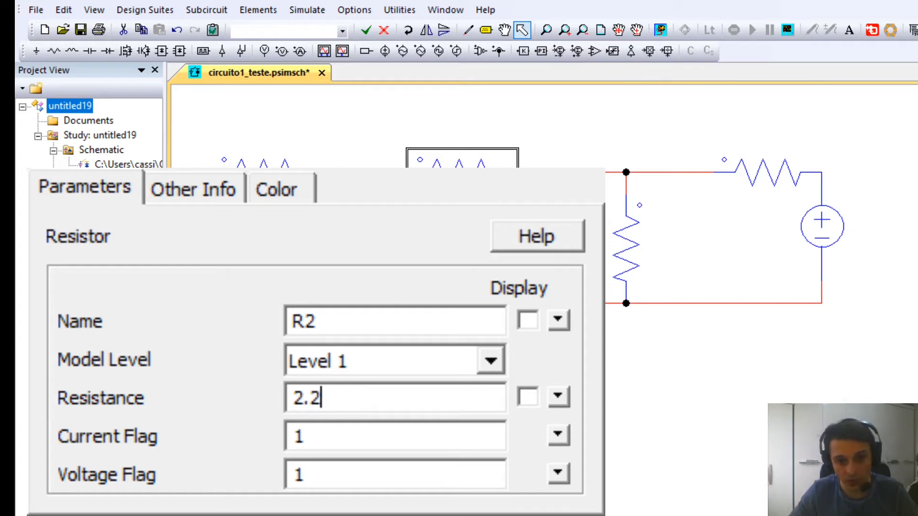
pyautogui.write('k')
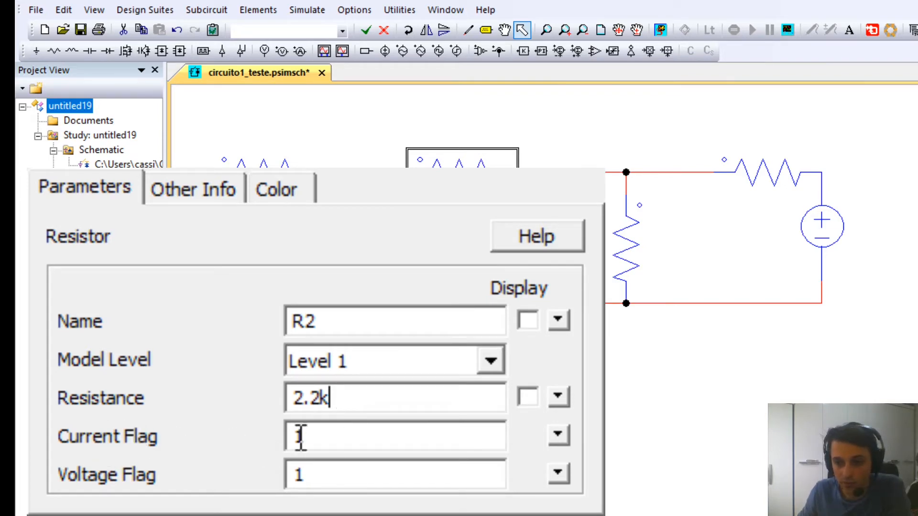
# - Examine the Current Flag, Voltage Flag and Name parameters of resistor R2
pyautogui.click(339, 442)
pyautogui.click(320, 474)
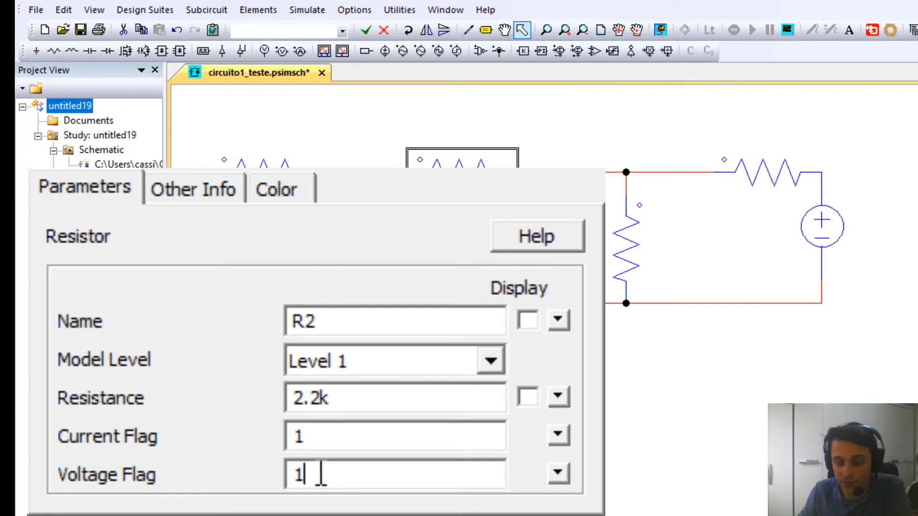
pyautogui.click(324, 432)
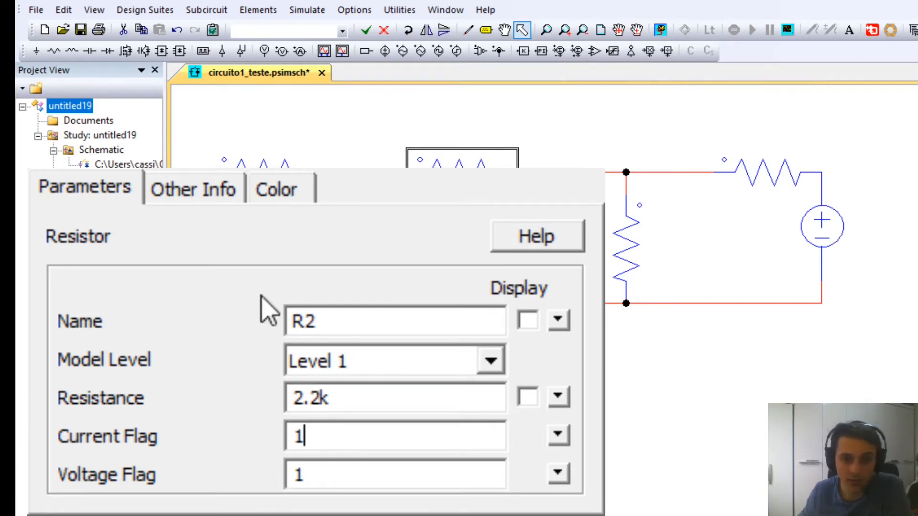
pyautogui.doubleClick(303, 318)
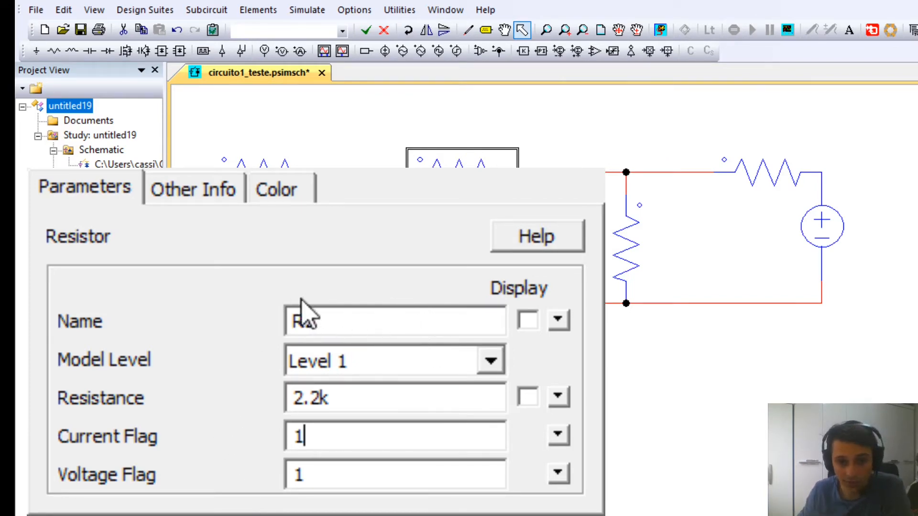
pyautogui.click(316, 321)
pyautogui.doubleClick(289, 319)
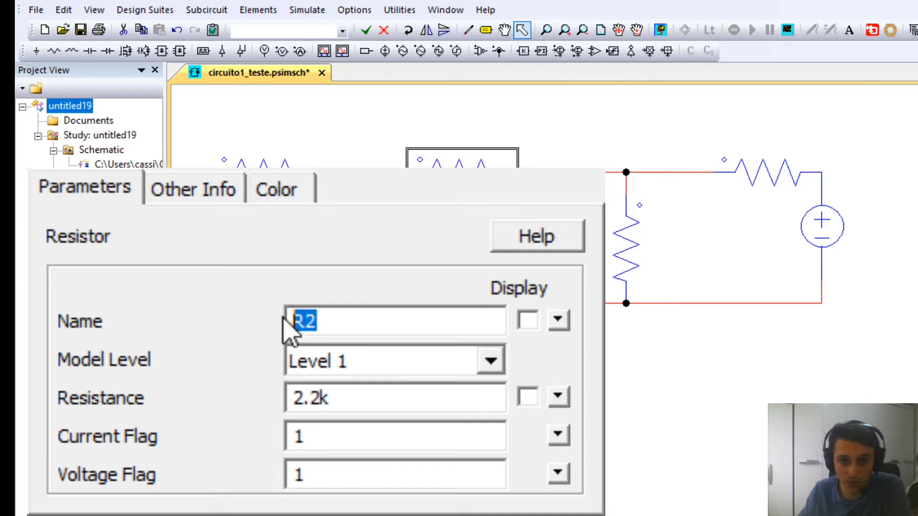
pyautogui.click(322, 321)
pyautogui.click(340, 426)
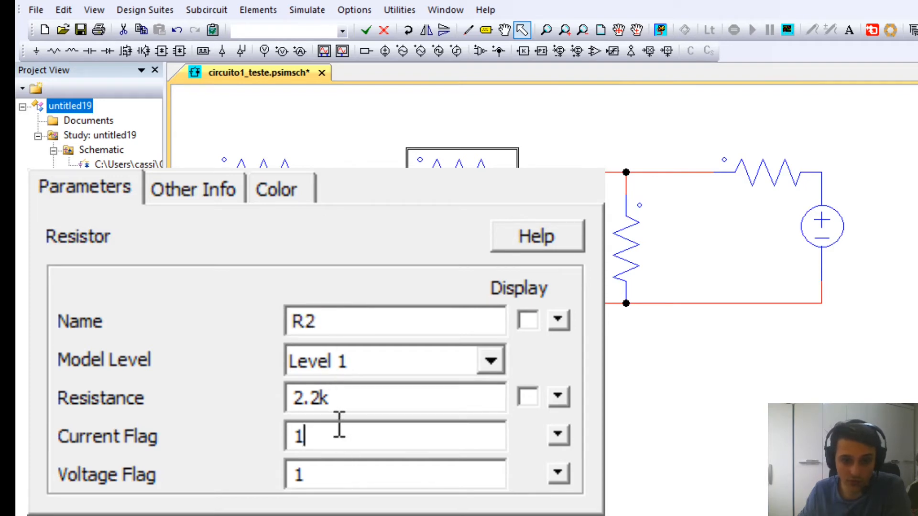
# - Try the Voltage Flag of resistor R2 as 0 and restore it to 1
pyautogui.click(347, 475)
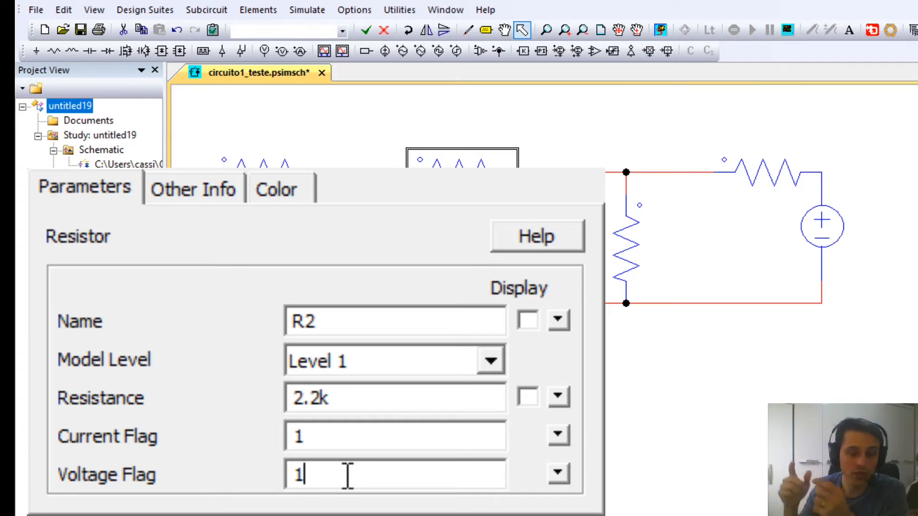
pyautogui.press('BackSpace')
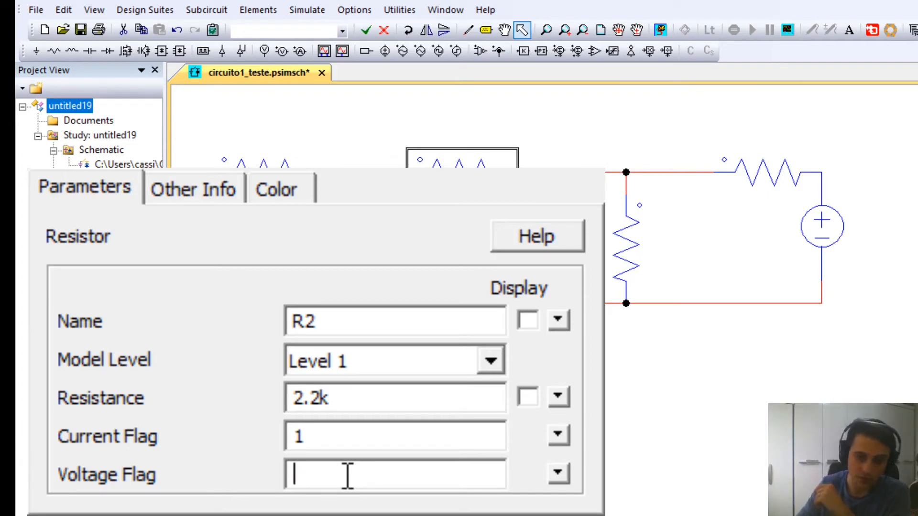
pyautogui.write('0')
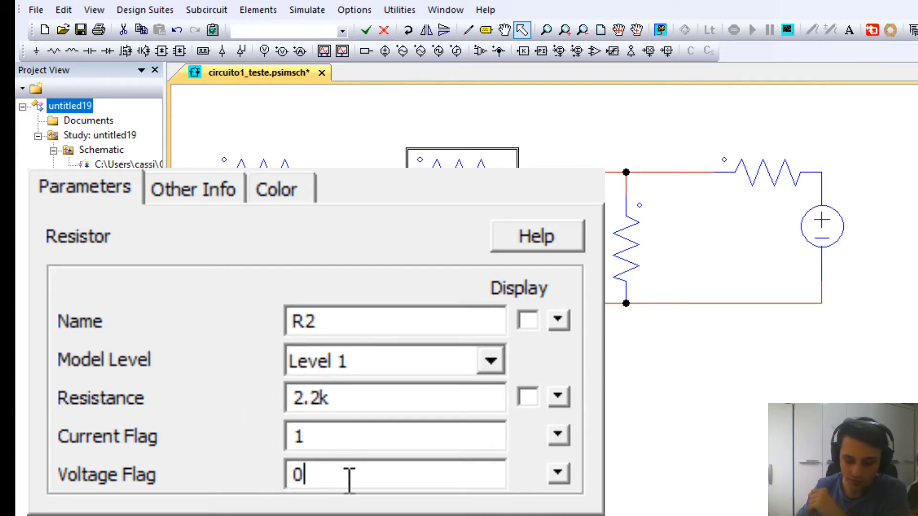
pyautogui.press('BackSpace')
pyautogui.write('1')
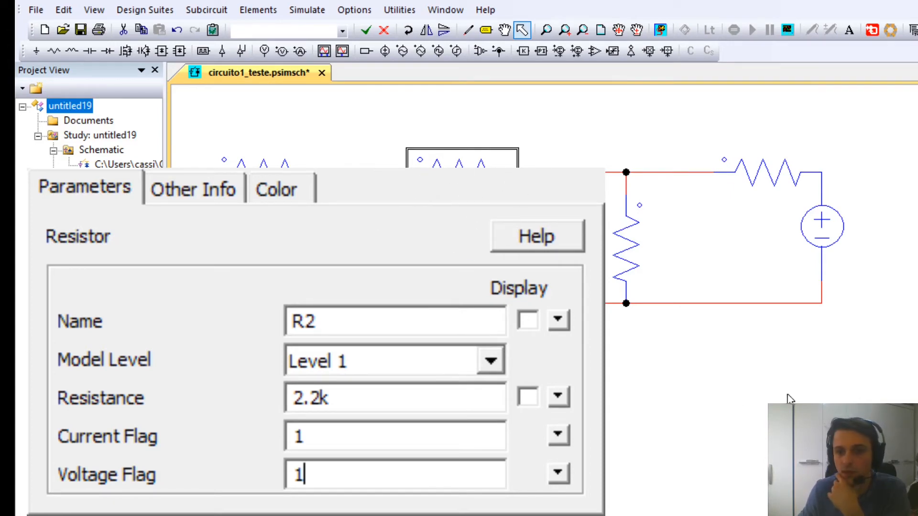
# - Open the parameters of vertical resistor R3 and set its resistance to 3k
pyautogui.click(630, 264)
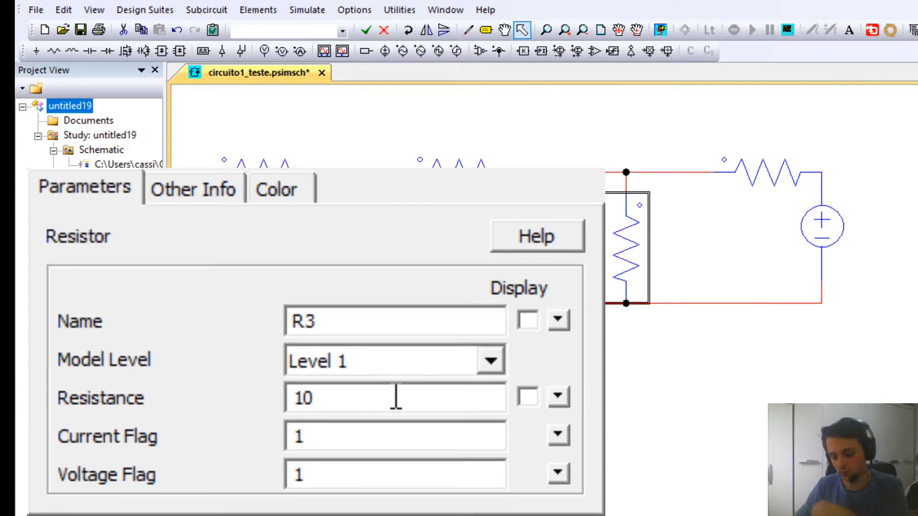
pyautogui.press('BackSpace')
pyautogui.press('BackSpace')
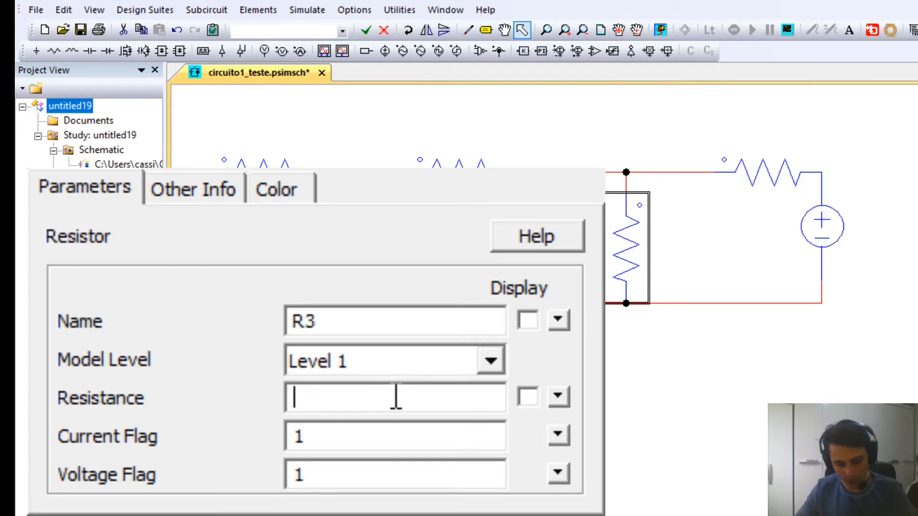
pyautogui.write('3k')
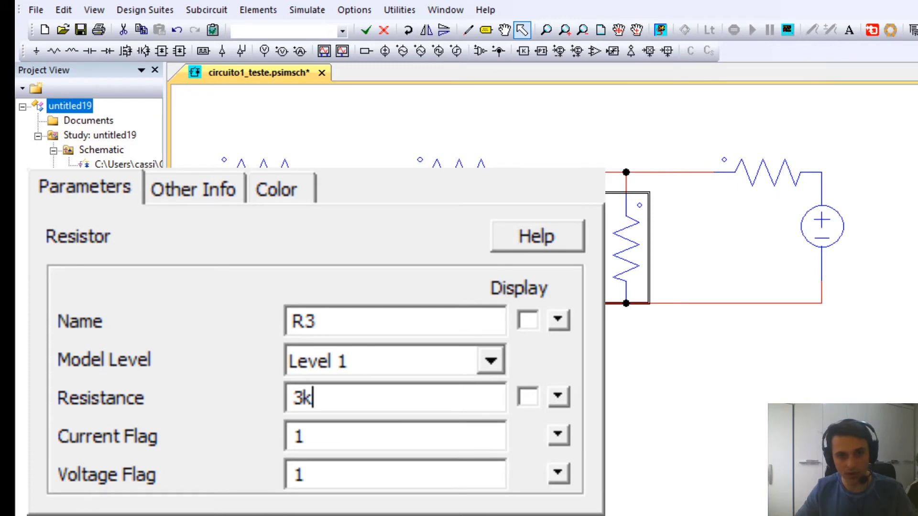
# - Open the parameters of resistor R4 and set its resistance to 1k
pyautogui.click(748, 178)
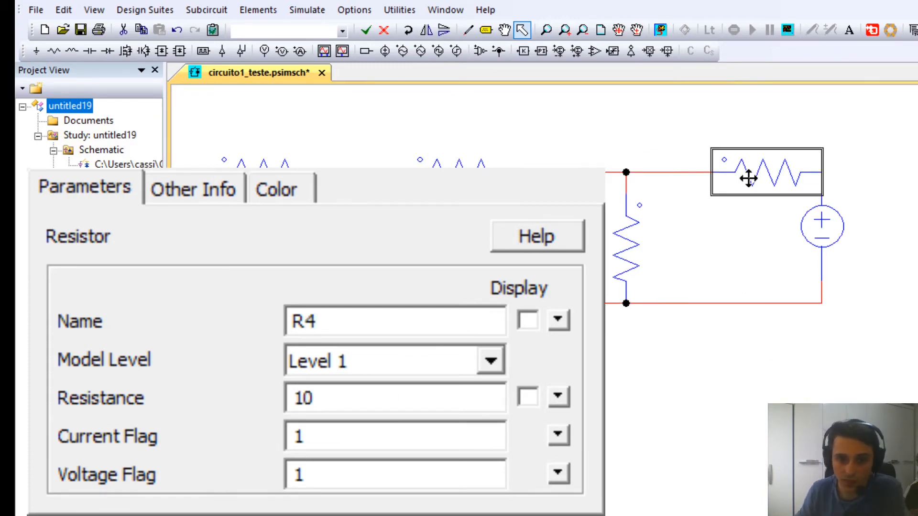
pyautogui.click(339, 400)
pyautogui.press('BackSpace')
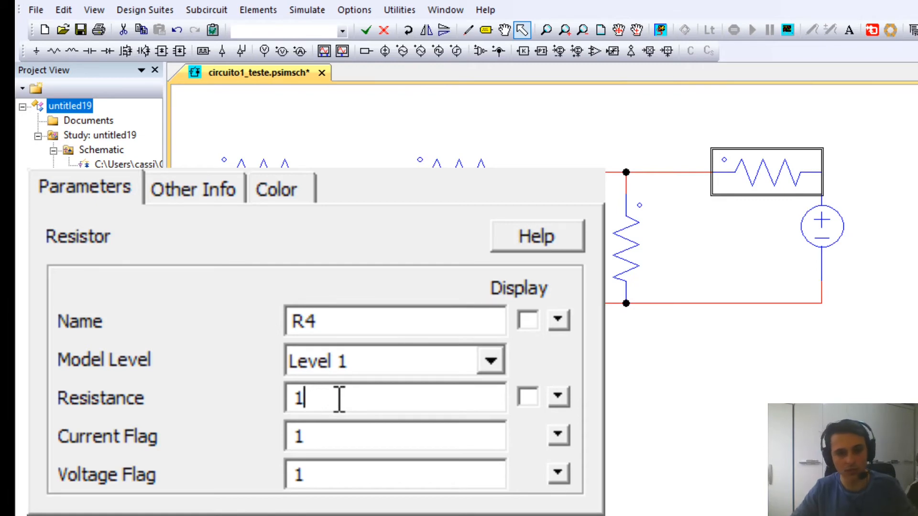
pyautogui.write('k')
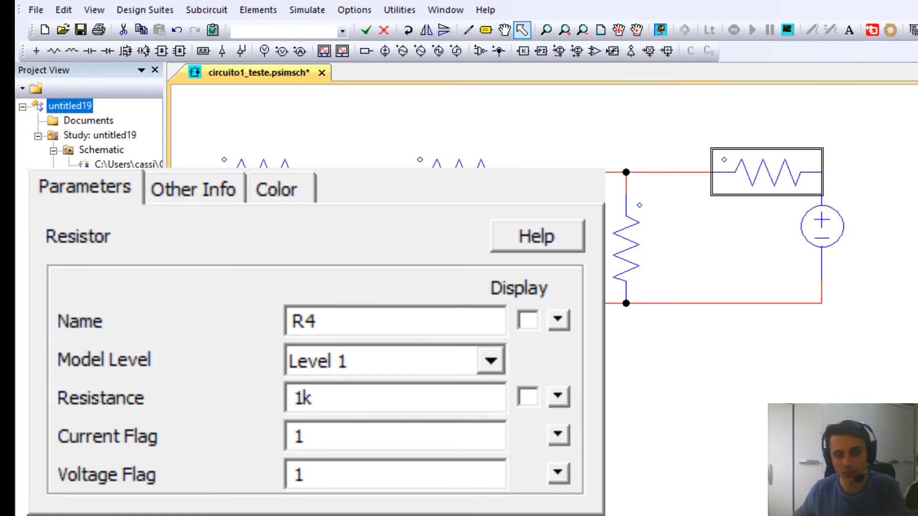
# - Open the parameters of DC voltage source VDC2, set its amplitude to 120 and close the parameters
pyautogui.click(819, 224)
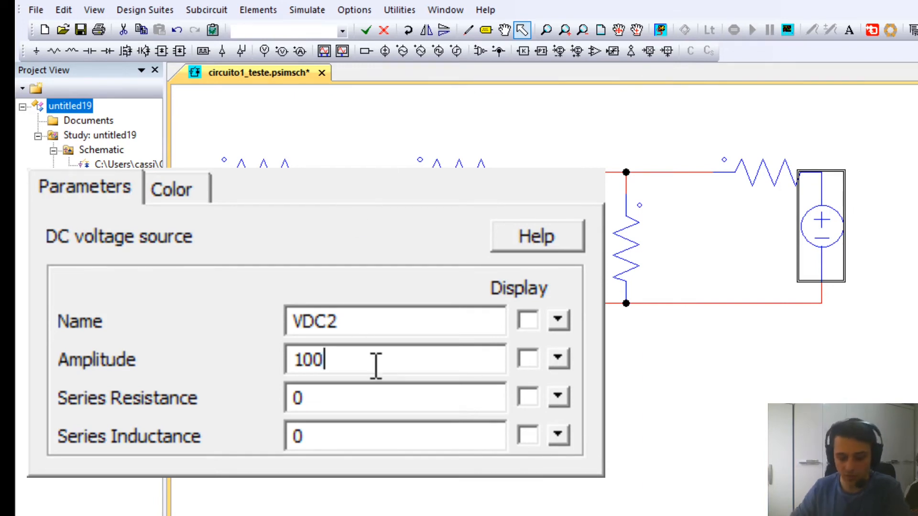
pyautogui.press('BackSpace')
pyautogui.press('BackSpace')
pyautogui.press('BackSpace')
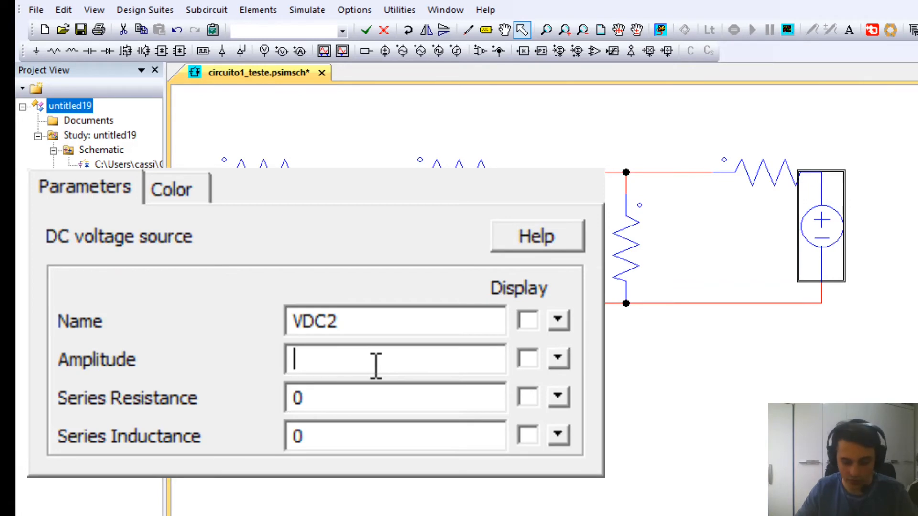
pyautogui.write('-120')
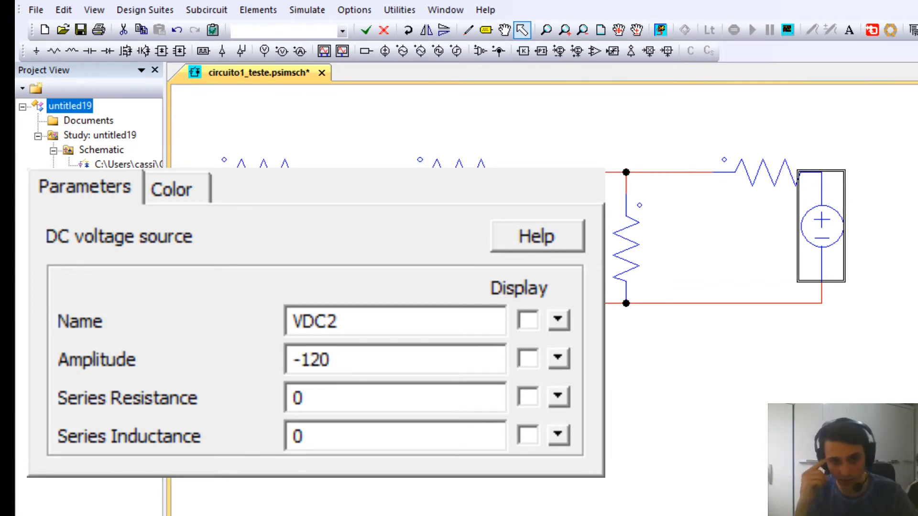
pyautogui.press('BackSpace')
pyautogui.press('BackSpace')
pyautogui.press('BackSpace')
pyautogui.press('BackSpace')
pyautogui.write('120')
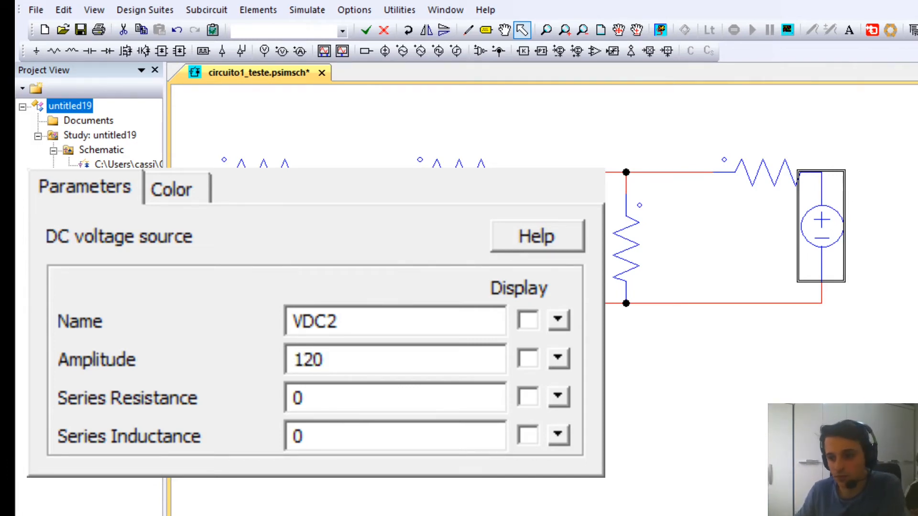
pyautogui.press('Escape')
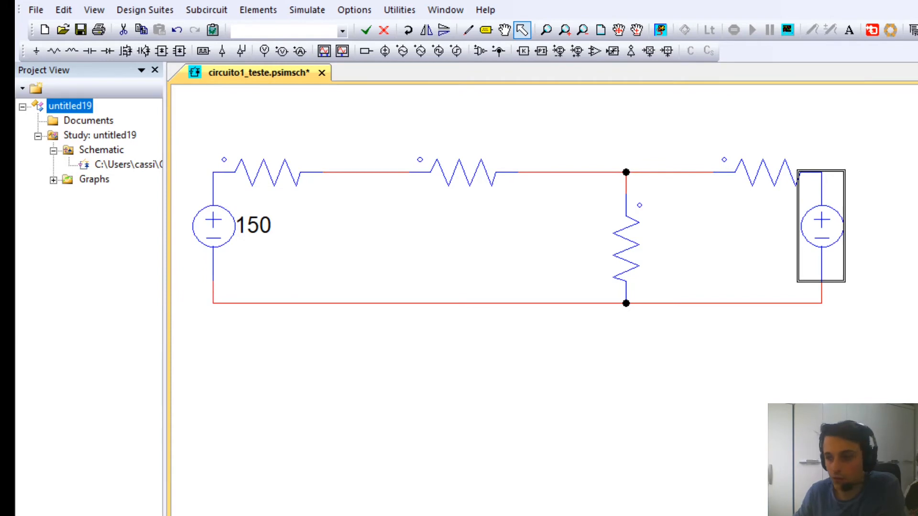
# - Display the resistance values of all four resistors and the amplitude of DC source VDC2 on the schematic
pyautogui.click(252, 176)
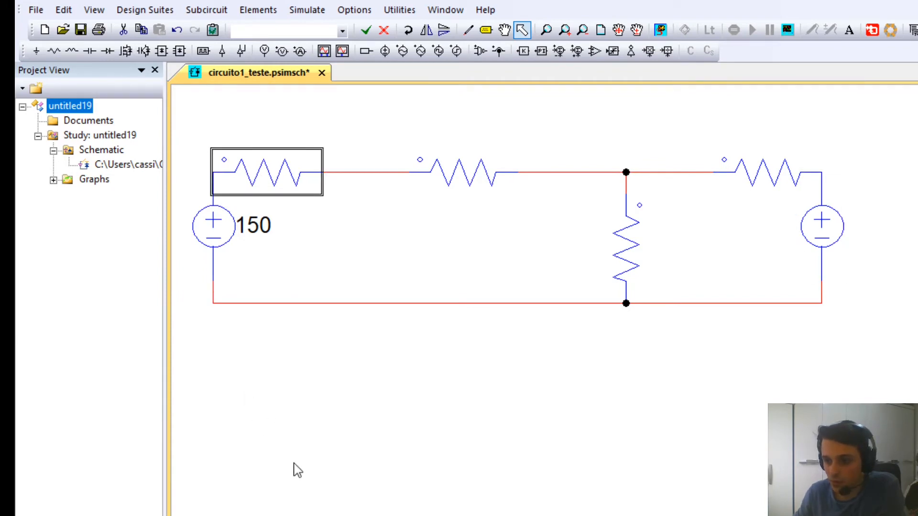
pyautogui.click(445, 187)
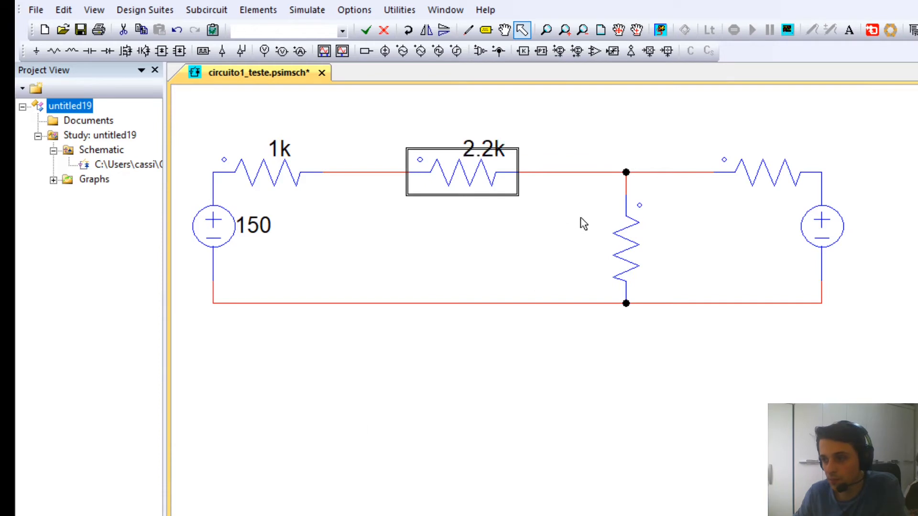
pyautogui.click(607, 246)
pyautogui.click(293, 469)
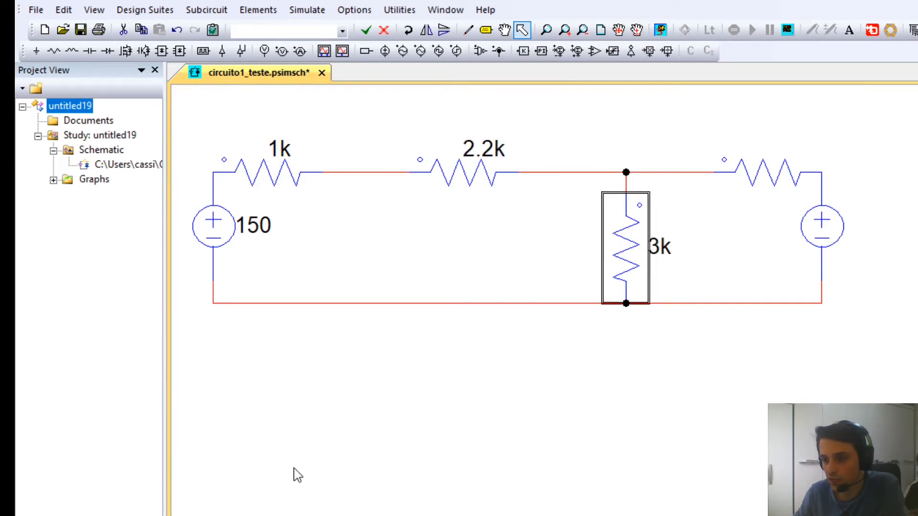
pyautogui.click(757, 181)
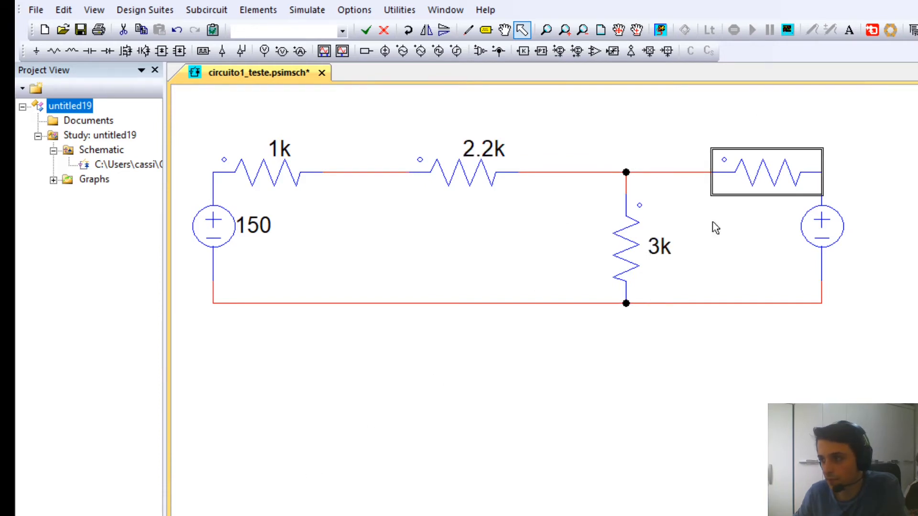
pyautogui.click(291, 471)
pyautogui.click(820, 236)
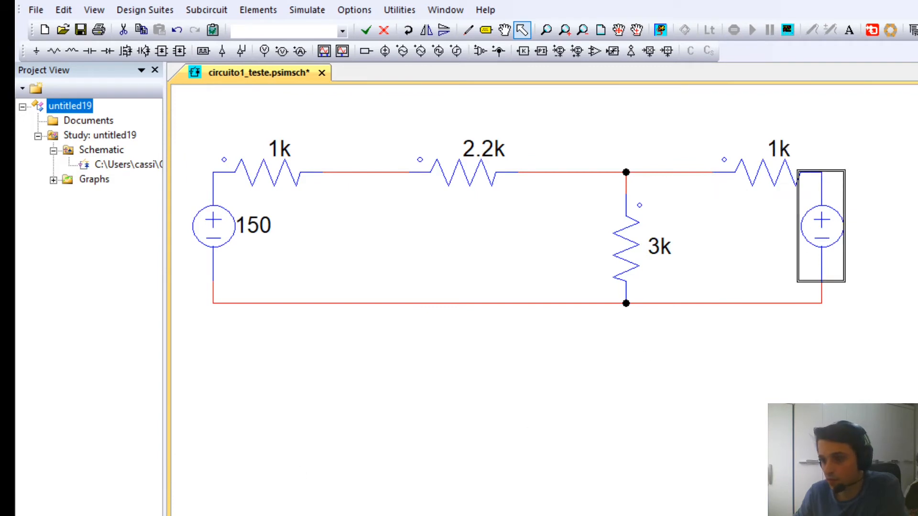
pyautogui.click(293, 454)
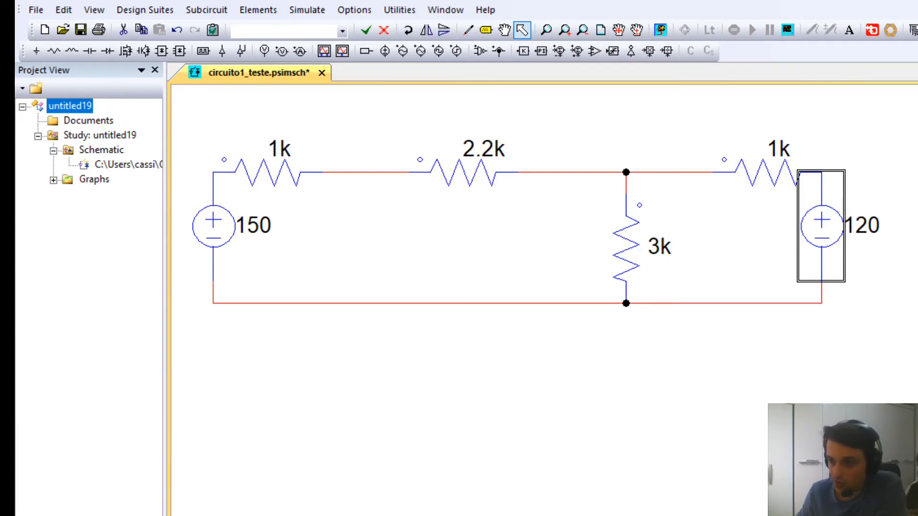
pyautogui.click(467, 185)
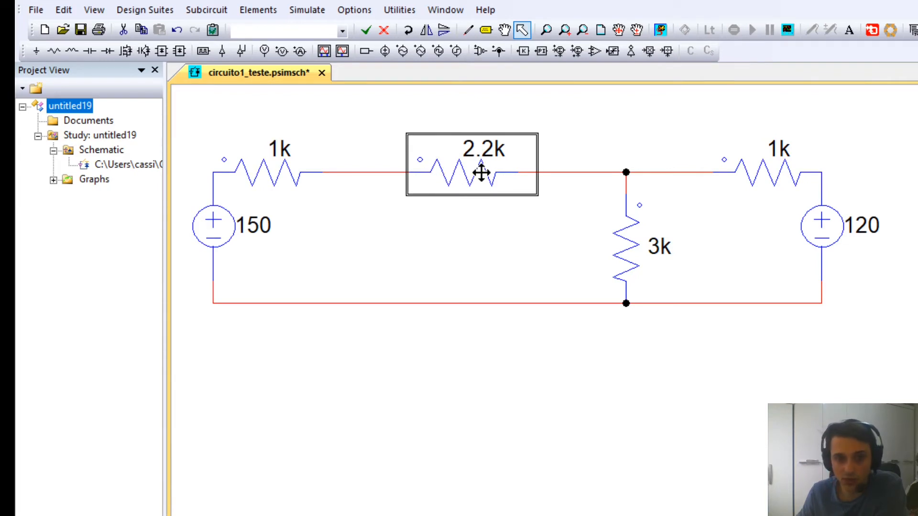
pyautogui.click(468, 216)
pyautogui.click(464, 174)
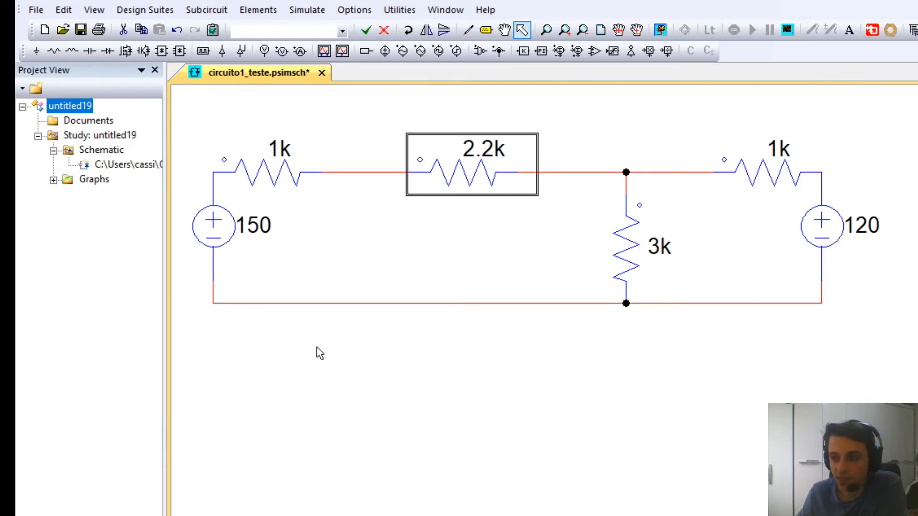
pyautogui.click(496, 253)
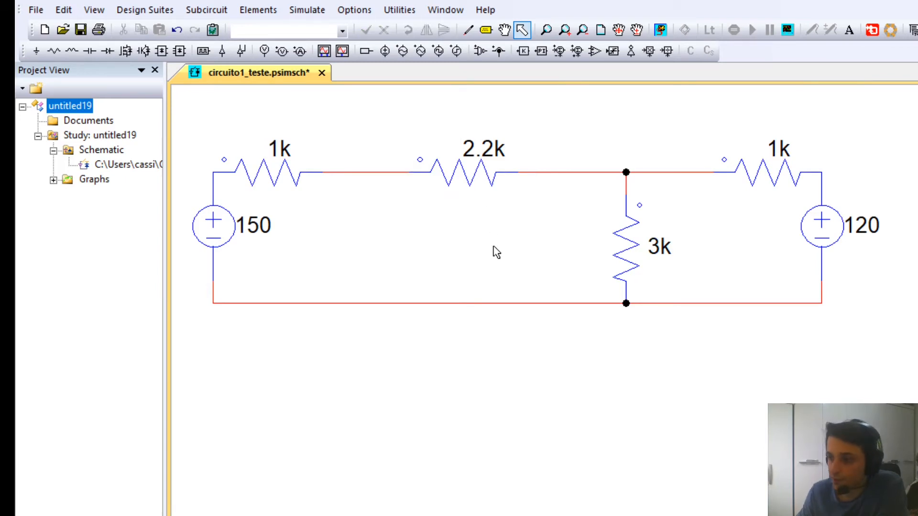
pyautogui.click(526, 180)
pyautogui.click(478, 224)
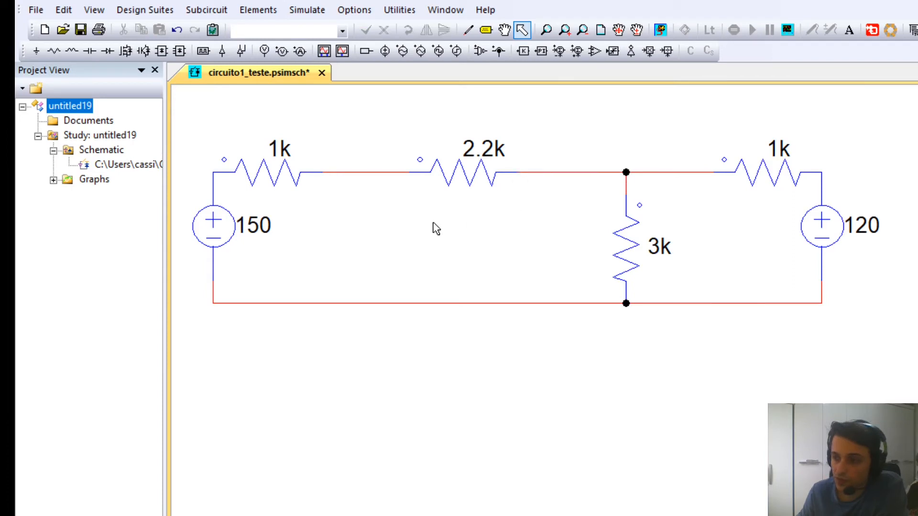
pyautogui.click(356, 180)
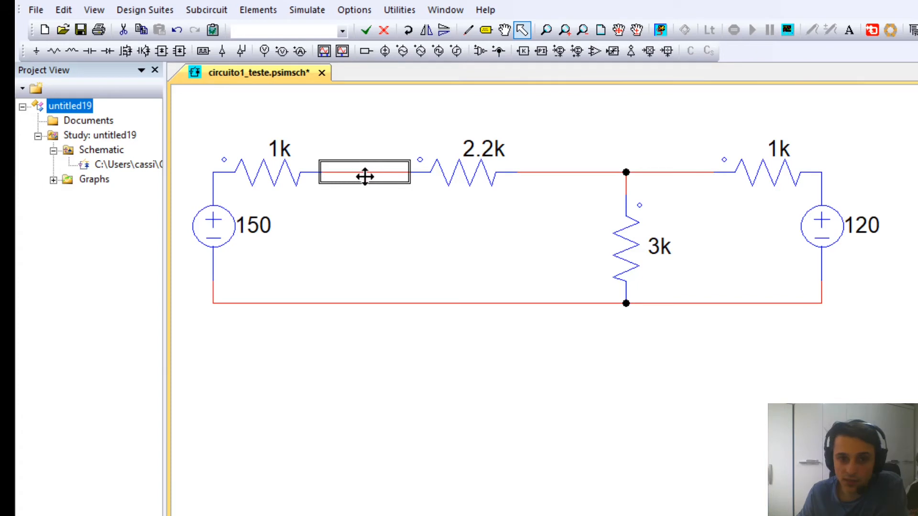
pyautogui.click(361, 123)
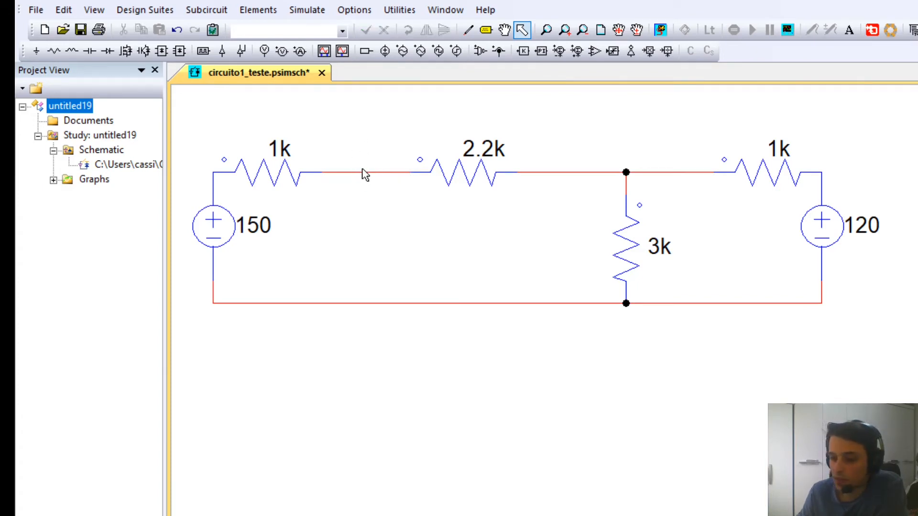
# - Place a ground at the corner of the return wire below the 150 V source
pyautogui.click(468, 30)
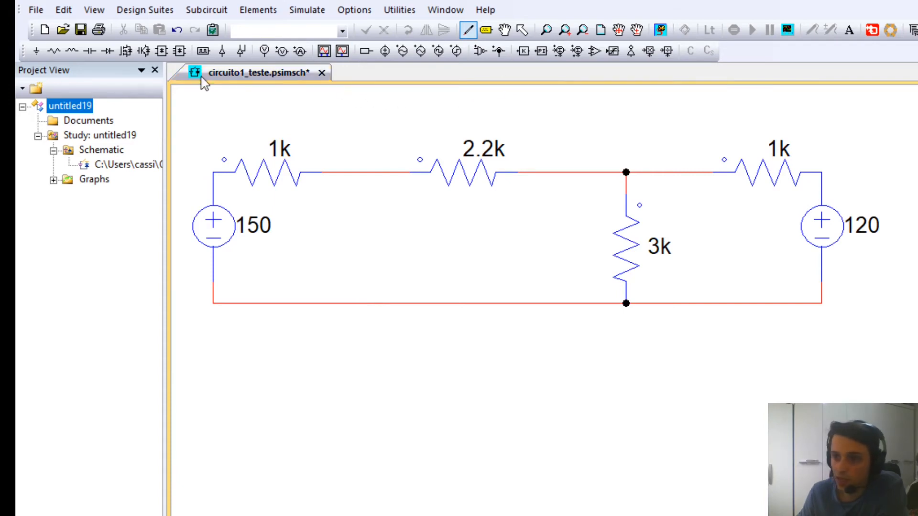
pyautogui.click(37, 52)
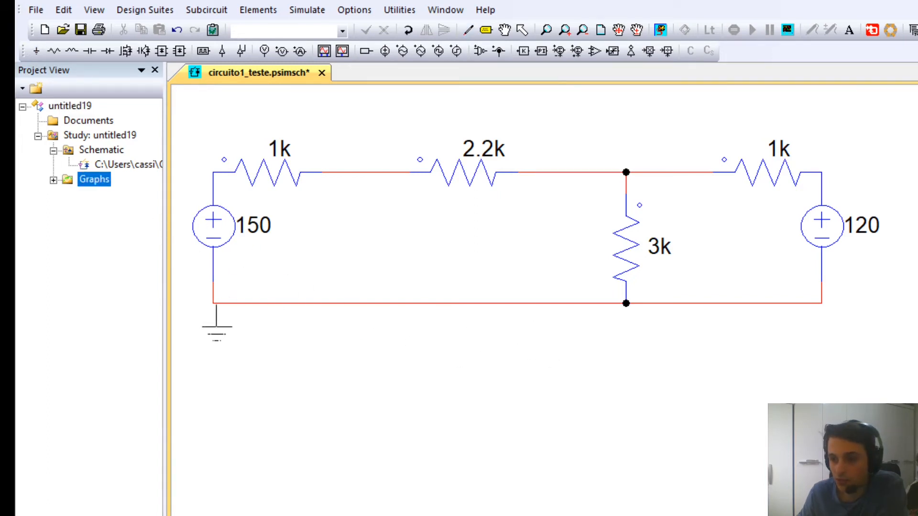
pyautogui.click(214, 304)
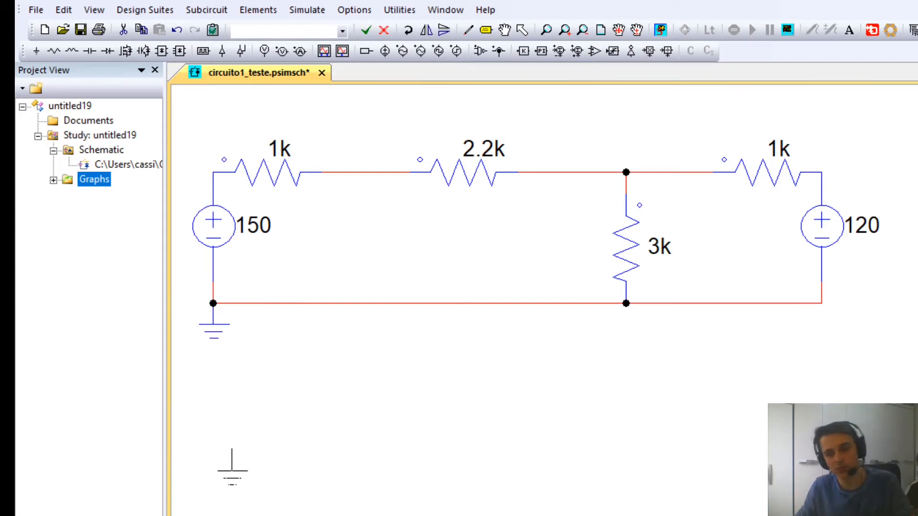
pyautogui.press('Escape')
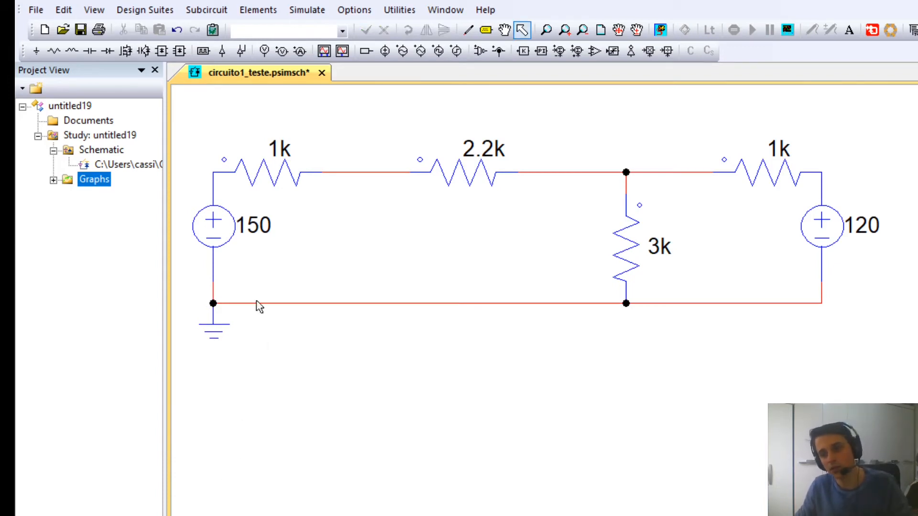
# - Place a node voltage probe on the wire between the 1k resistor R1 and the 2.2k resistor R2
pyautogui.click(364, 178)
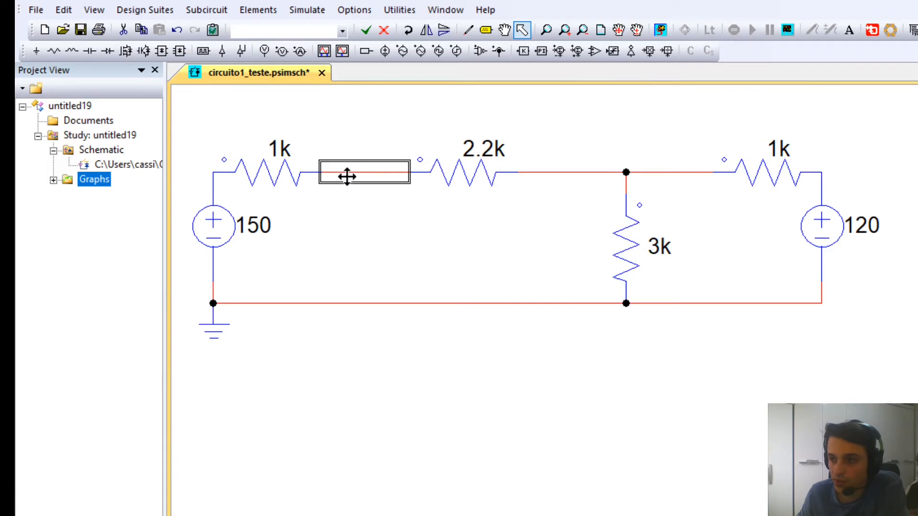
pyautogui.click(448, 388)
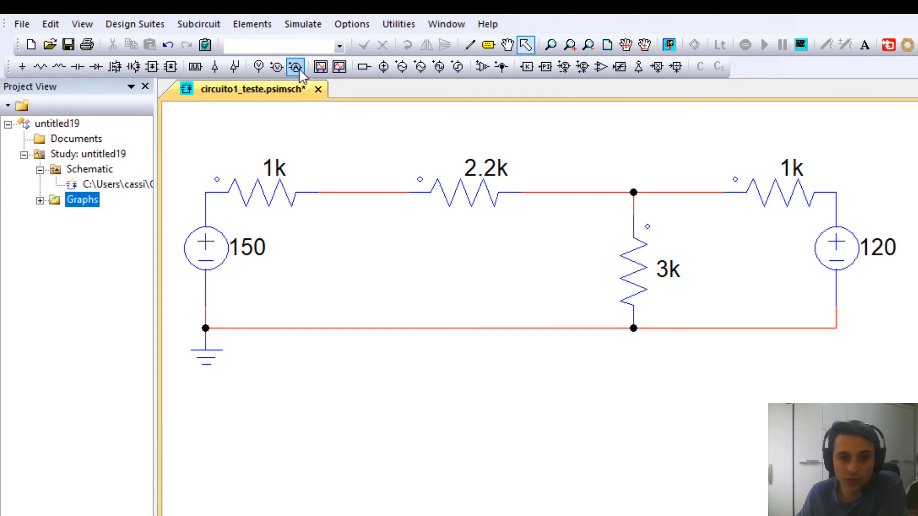
pyautogui.click(259, 67)
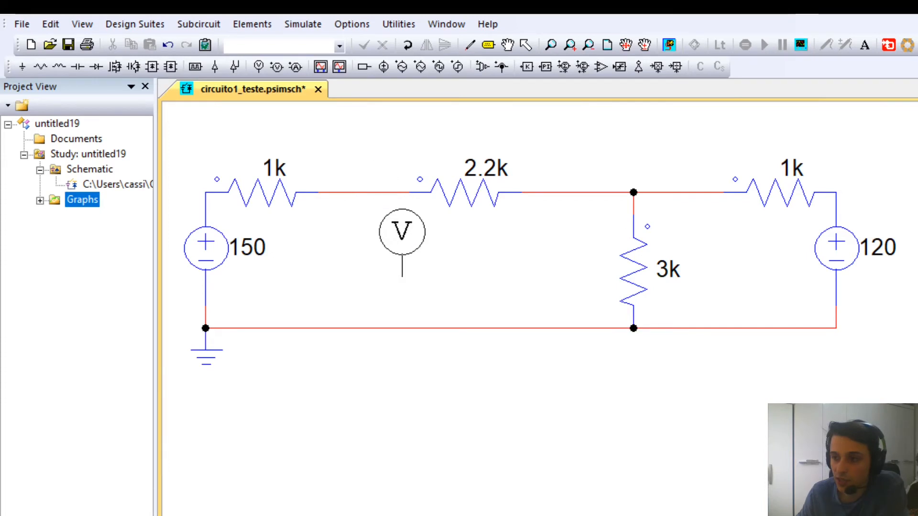
pyautogui.click(364, 192)
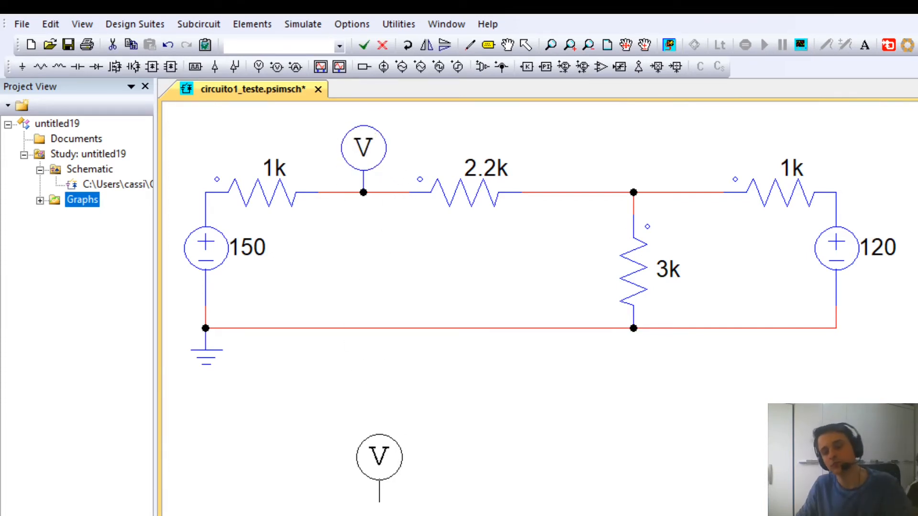
pyautogui.press('Escape')
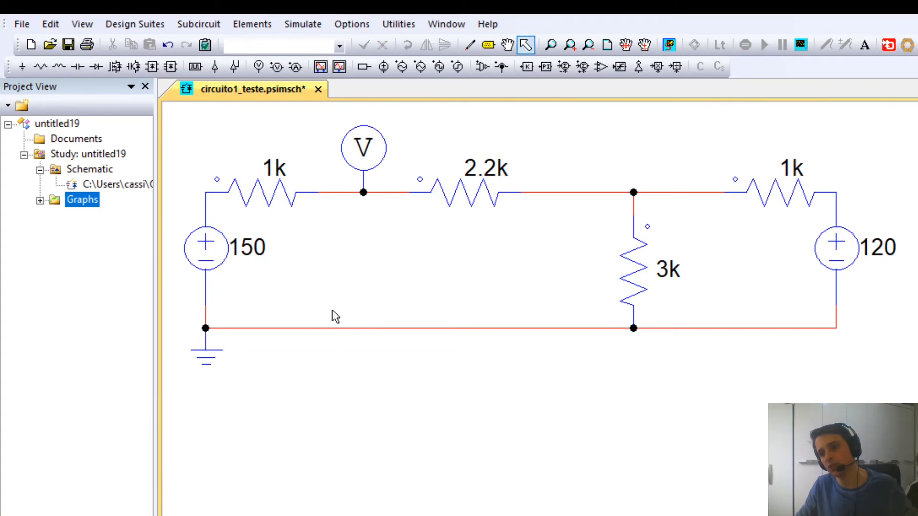
pyautogui.click(362, 194)
pyautogui.click(367, 180)
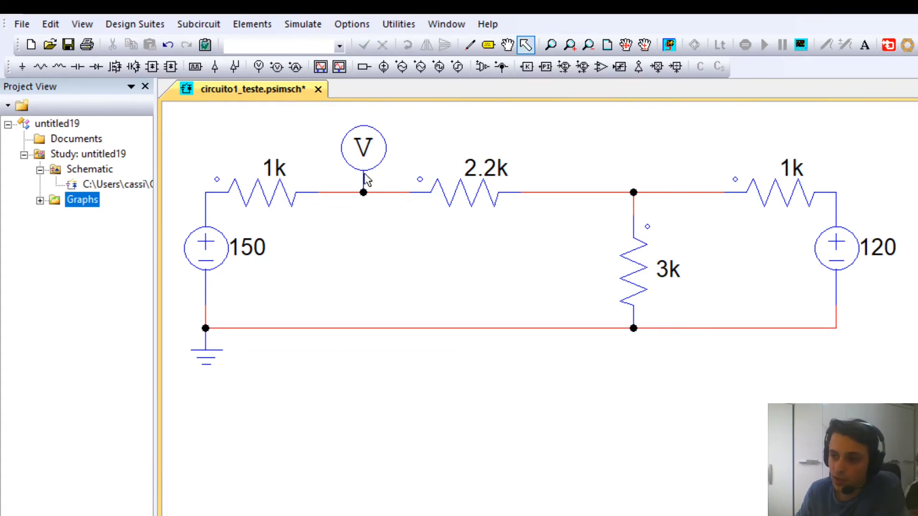
pyautogui.click(362, 151)
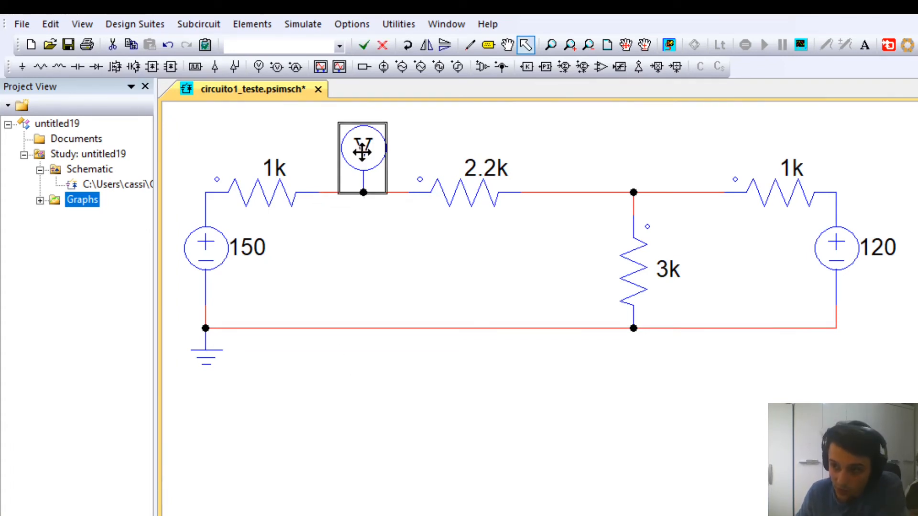
pyautogui.click(397, 271)
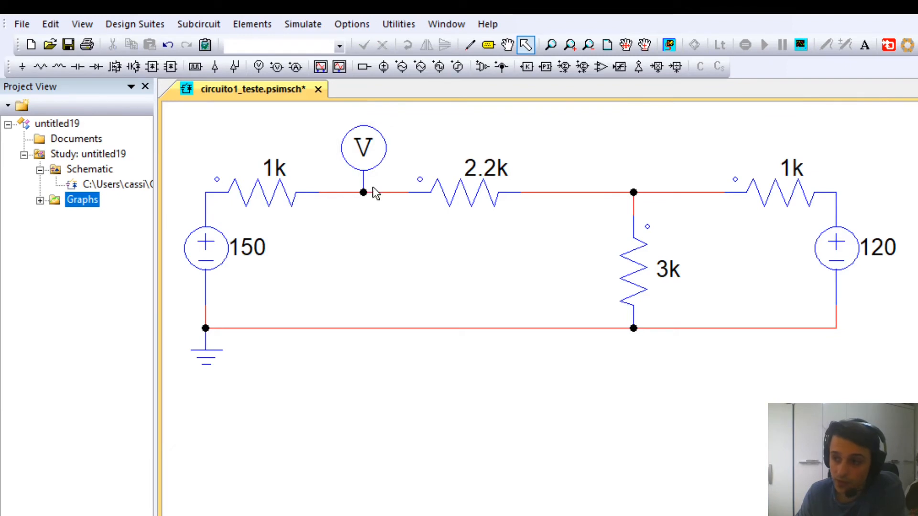
pyautogui.click(370, 149)
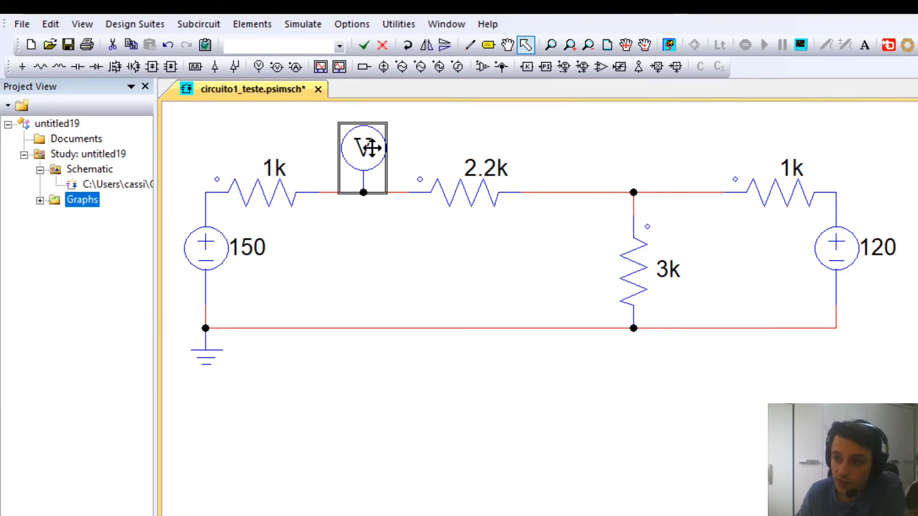
pyautogui.click(396, 277)
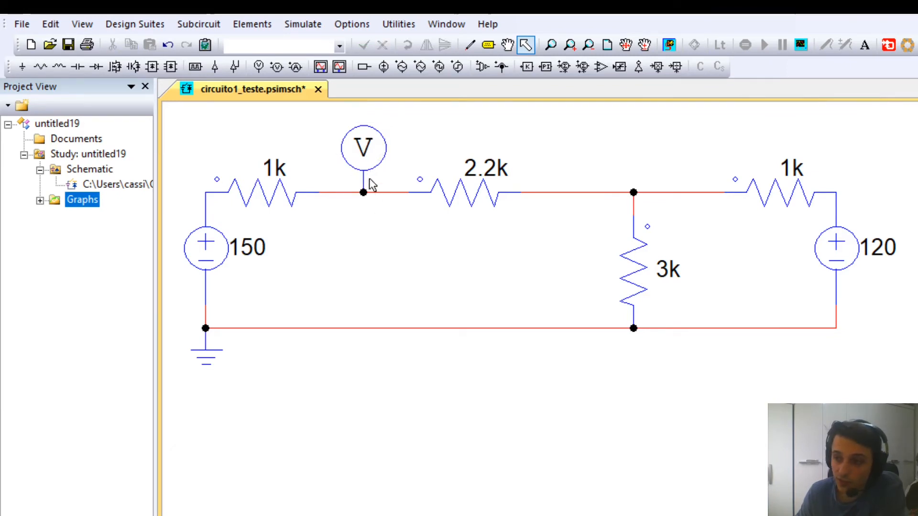
pyautogui.click(200, 364)
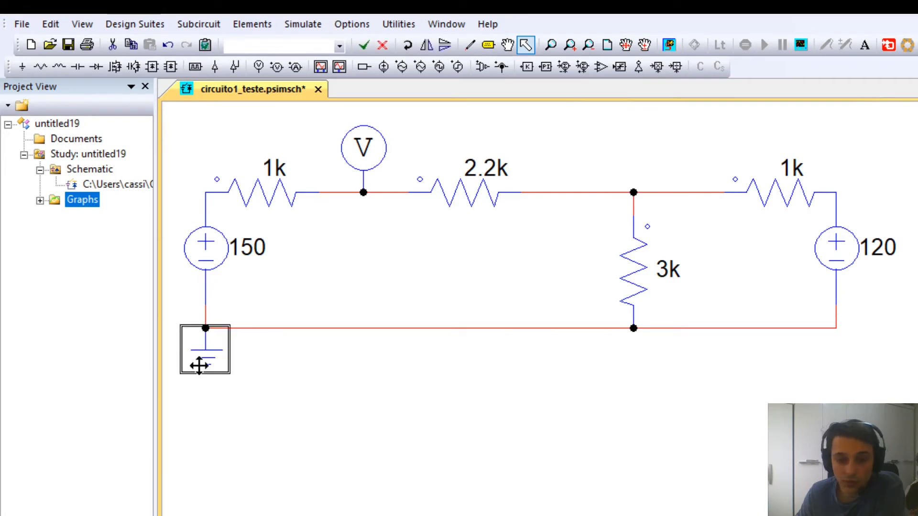
# - Examine the ground and the node where the voltage probe connects between the 1k and 2.2k resistors
pyautogui.click(237, 457)
pyautogui.click(212, 369)
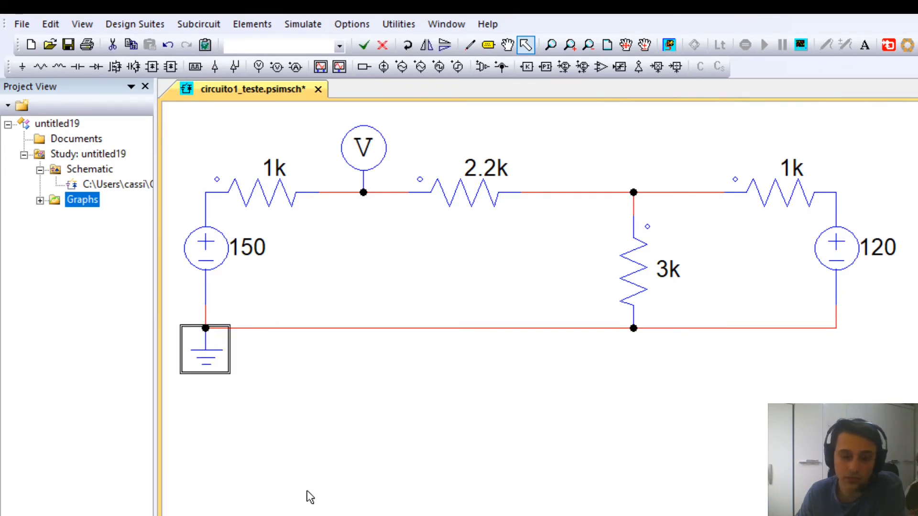
pyautogui.click(325, 397)
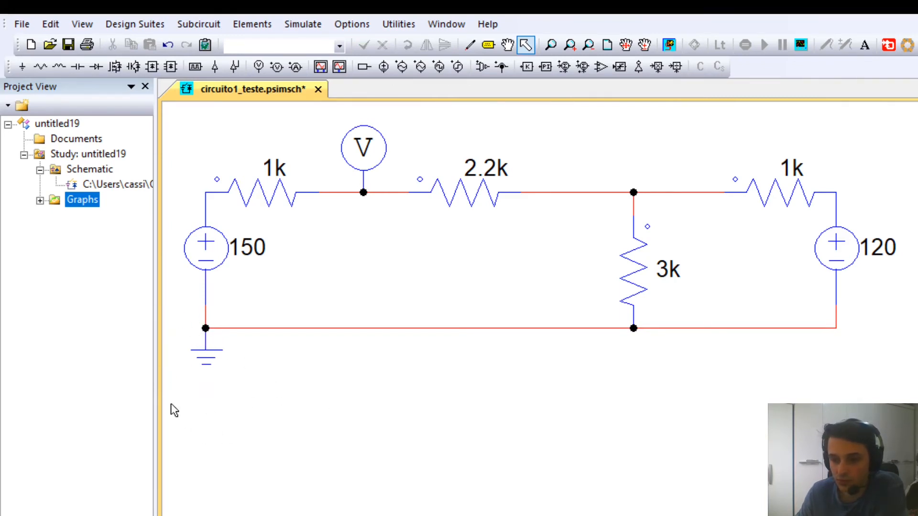
pyautogui.click(199, 366)
pyautogui.click(257, 404)
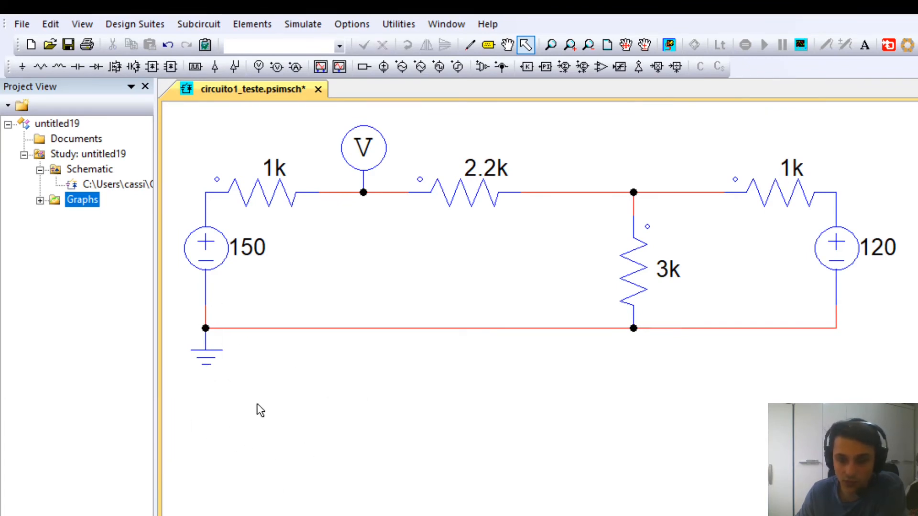
pyautogui.click(375, 157)
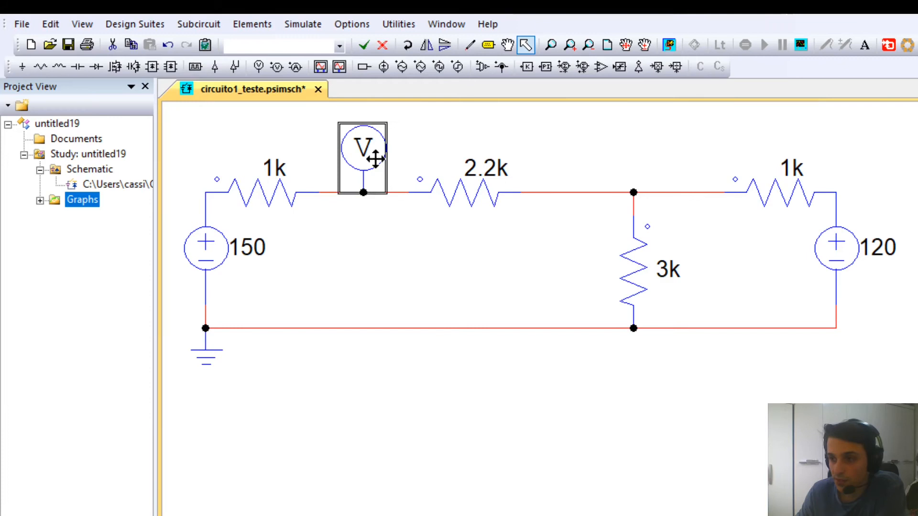
pyautogui.click(364, 206)
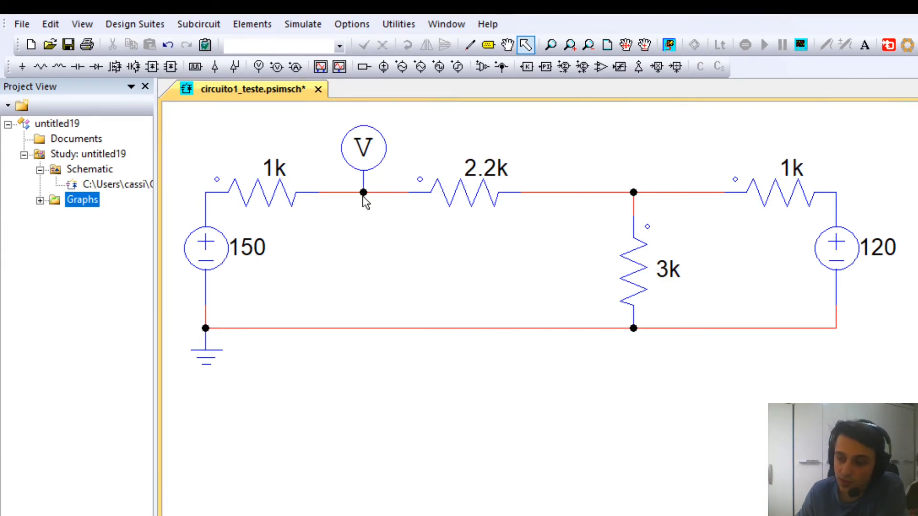
pyautogui.click(363, 191)
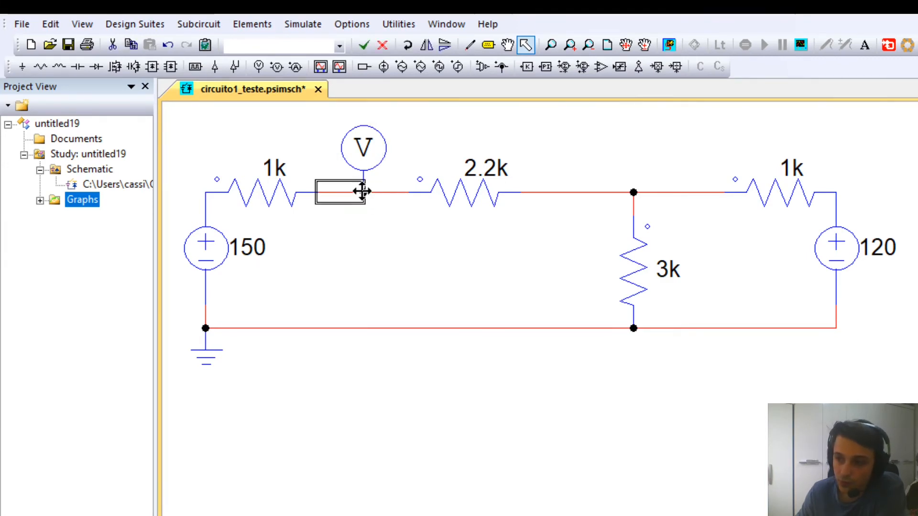
pyautogui.click(365, 234)
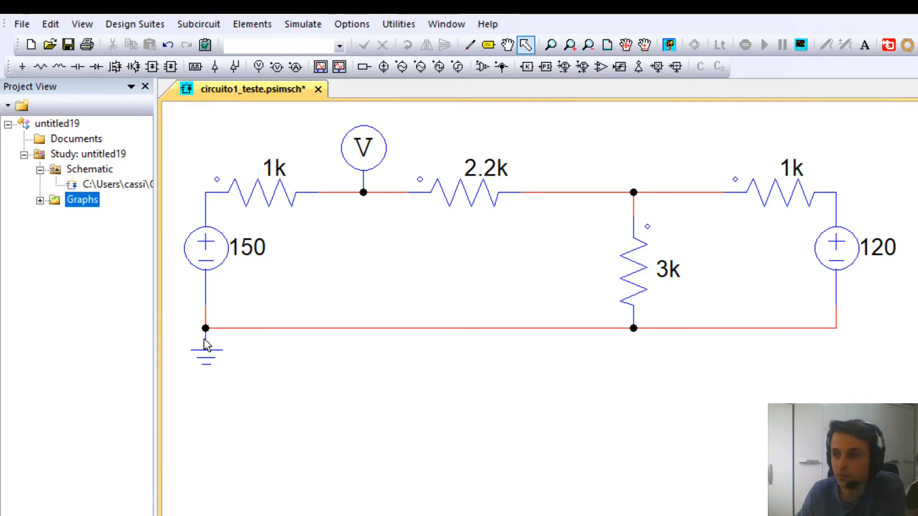
# - Place a vertical two-terminal voltage probe in the empty area below the circuit's return wire
pyautogui.click(277, 68)
pyautogui.rightClick(360, 468)
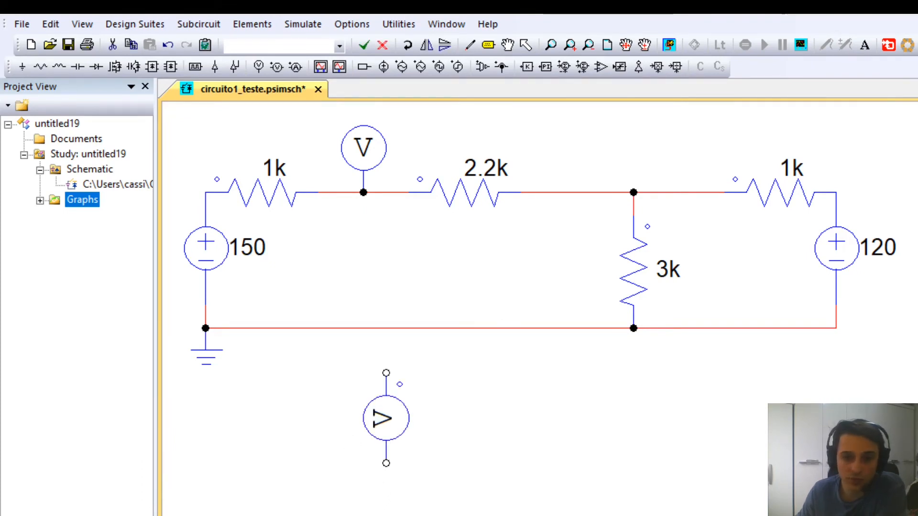
pyautogui.click(386, 419)
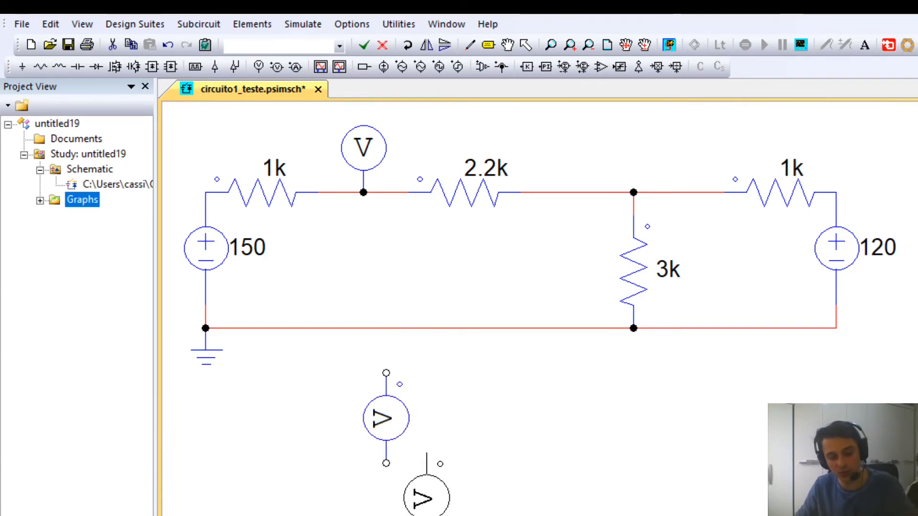
pyautogui.press('Escape')
pyautogui.click(376, 432)
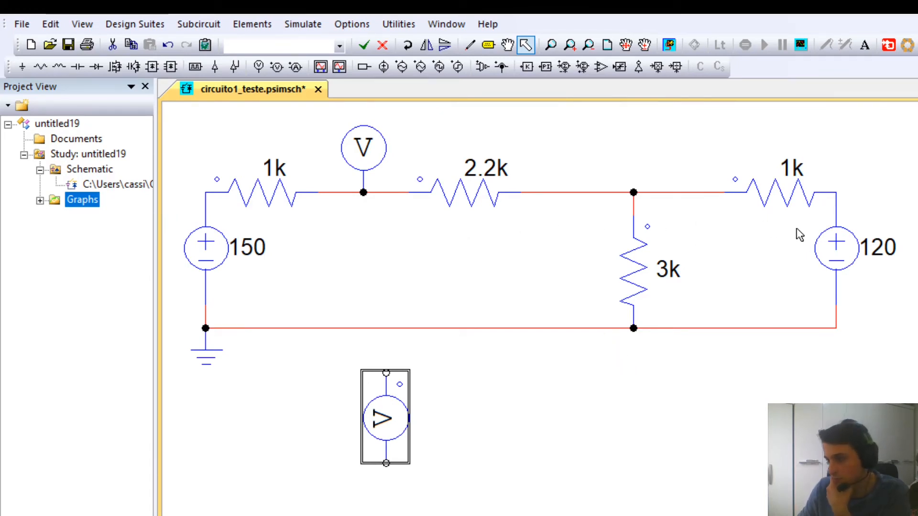
# - Move the two-terminal voltage probe to the empty area above the wire between the 2.2k resistor and the 1k resistor beside the 120 V source
pyautogui.click(832, 195)
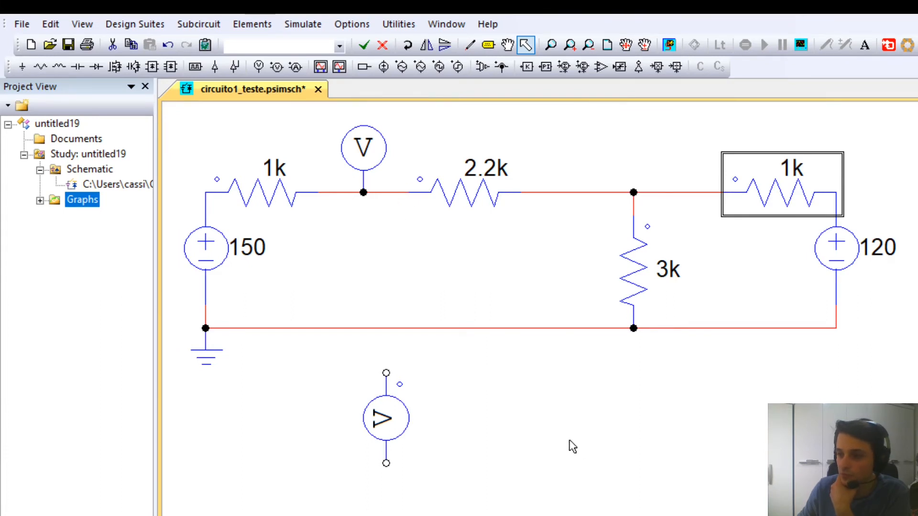
pyautogui.scroll(5, 712, 471)
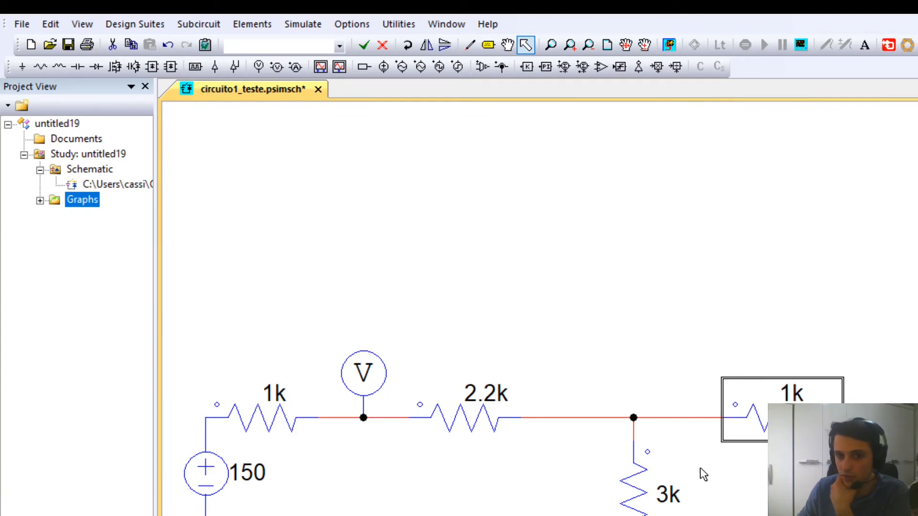
pyautogui.scroll(-5, 698, 473)
pyautogui.scroll(5, 446, 432)
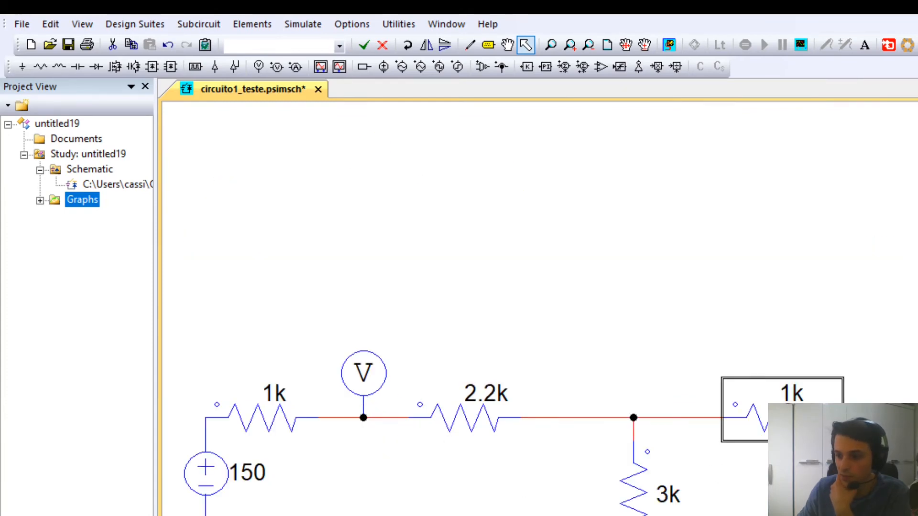
pyautogui.moveTo(530, 514); pyautogui.dragTo(575, 314)
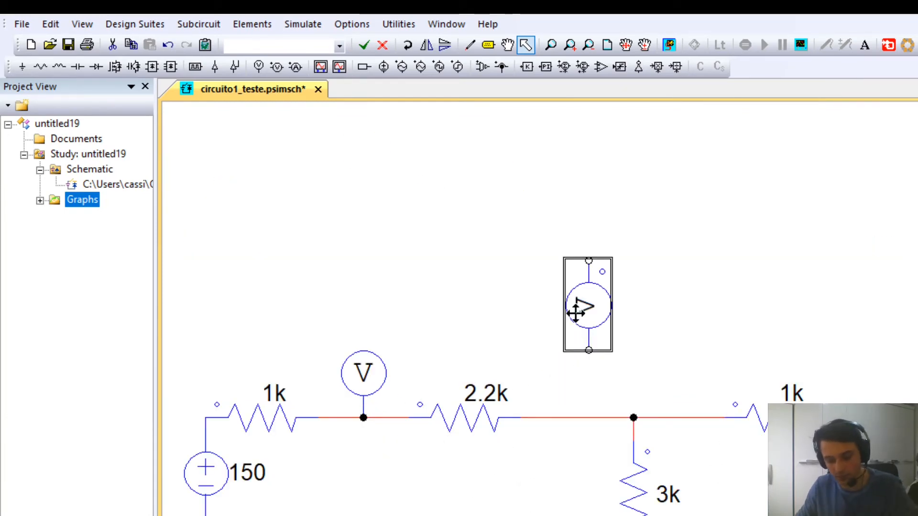
pyautogui.press('r')
pyautogui.click(576, 314)
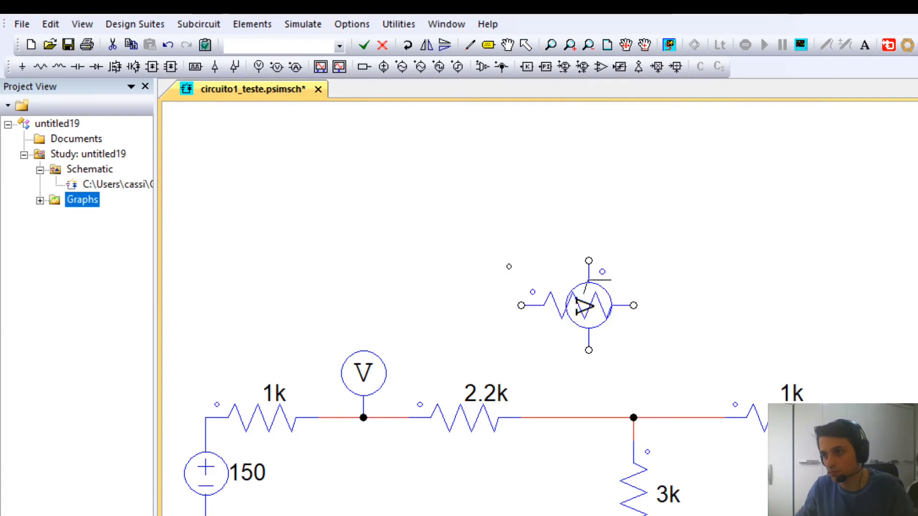
pyautogui.click(409, 46)
pyautogui.click(506, 276)
pyautogui.press('Escape')
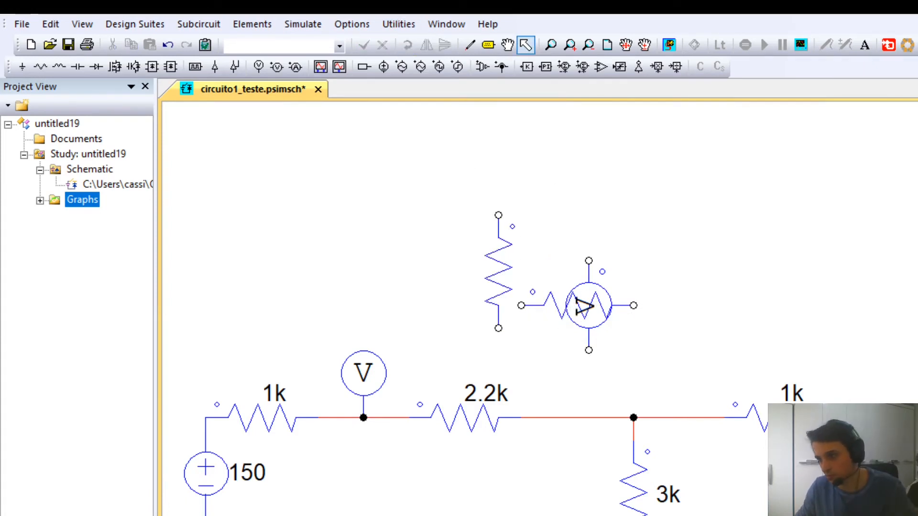
pyautogui.click(506, 276)
pyautogui.press('Delete')
pyautogui.click(527, 306)
pyautogui.press('Delete')
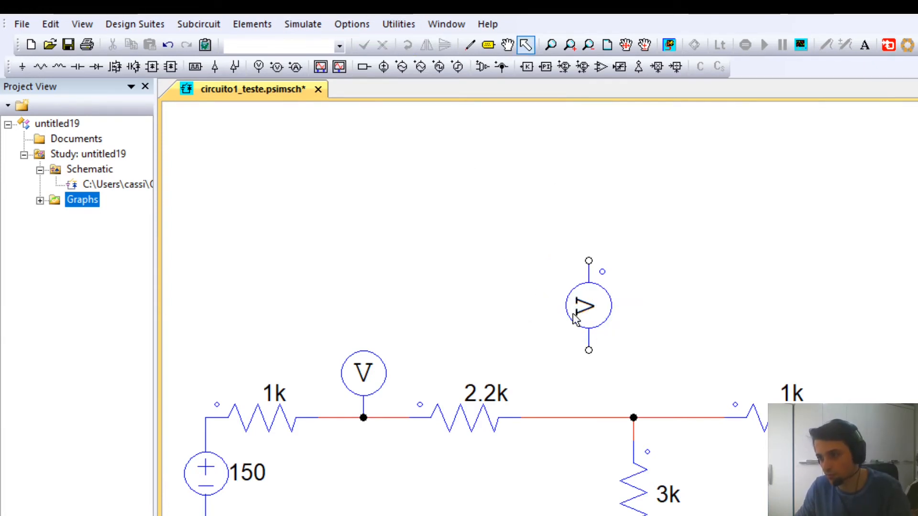
# - Rotate the two-terminal voltage probe to horizontal with its polarity dot towards the 150 V source side
pyautogui.click(576, 315)
pyautogui.click(408, 45)
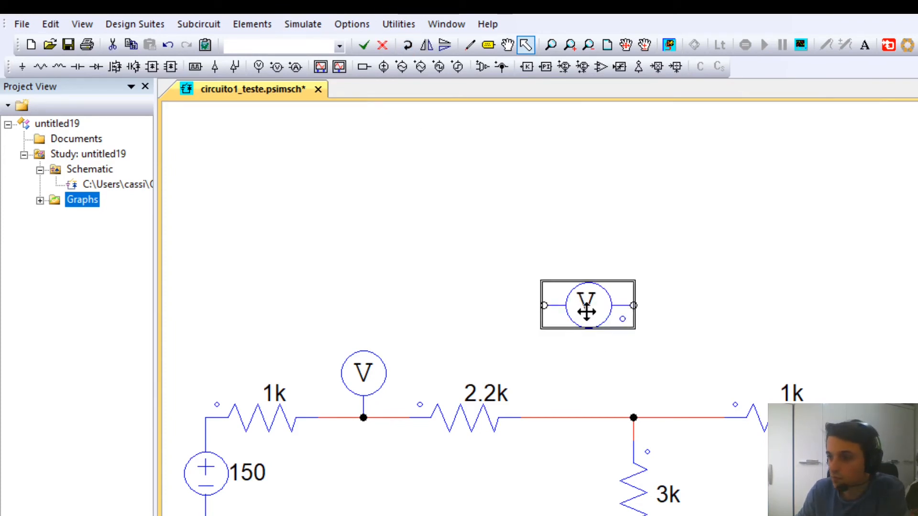
pyautogui.click(407, 45)
pyautogui.click(408, 45)
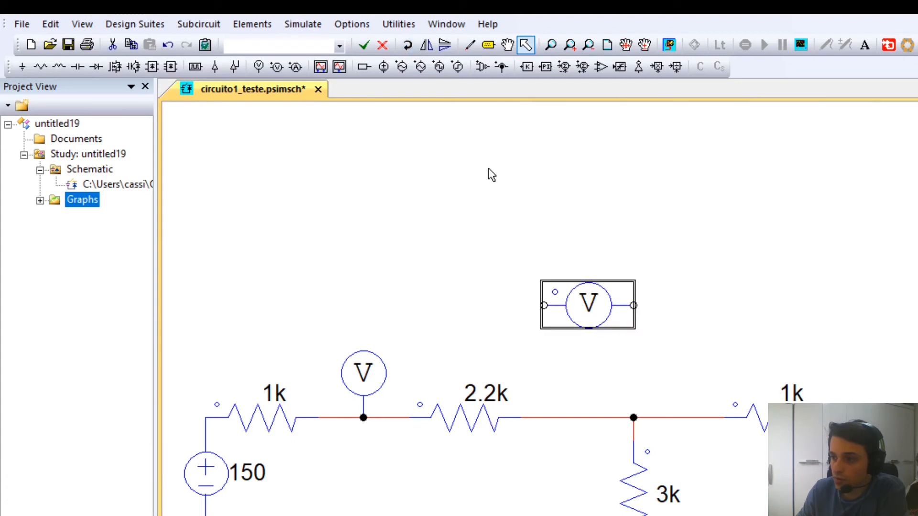
pyautogui.click(729, 305)
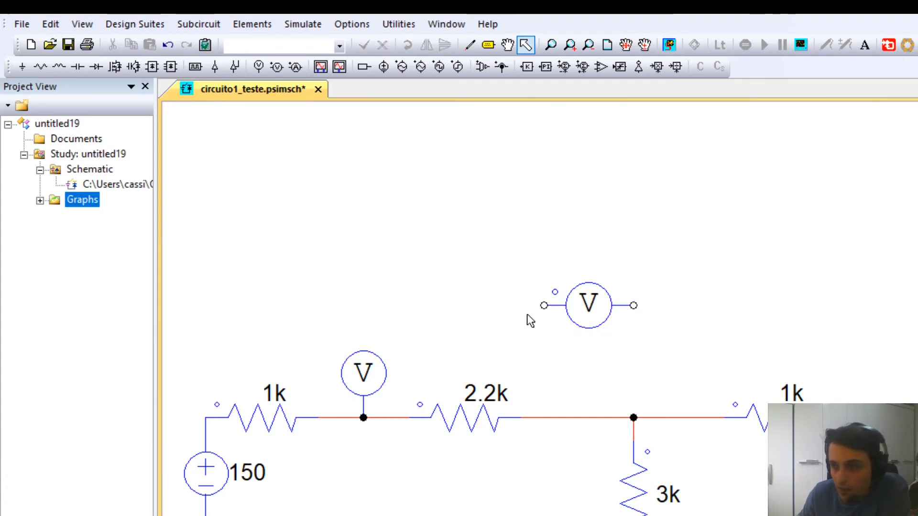
# - Wire the two-terminal probe from the node before the 2.2k resistor to the node between the 1k resistor and the 120 V source
pyautogui.click(470, 45)
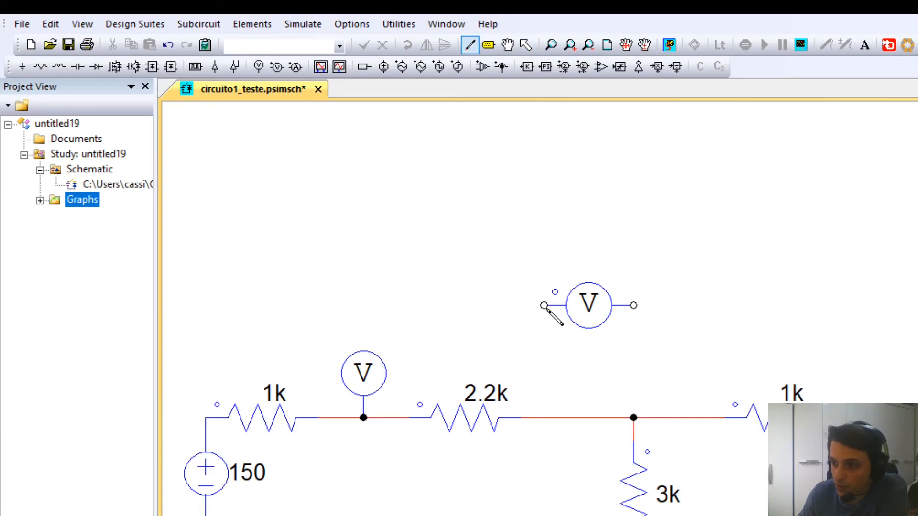
pyautogui.moveTo(545, 306)
pyautogui.mouseDown()
pyautogui.moveTo(502, 302)
pyautogui.moveTo(389, 353)
pyautogui.moveTo(401, 415)
pyautogui.moveTo(411, 423)
pyautogui.mouseUp()
pyautogui.moveTo(634, 306)
pyautogui.mouseDown()
pyautogui.moveTo(826, 378)
pyautogui.moveTo(836, 418)
pyautogui.mouseUp()
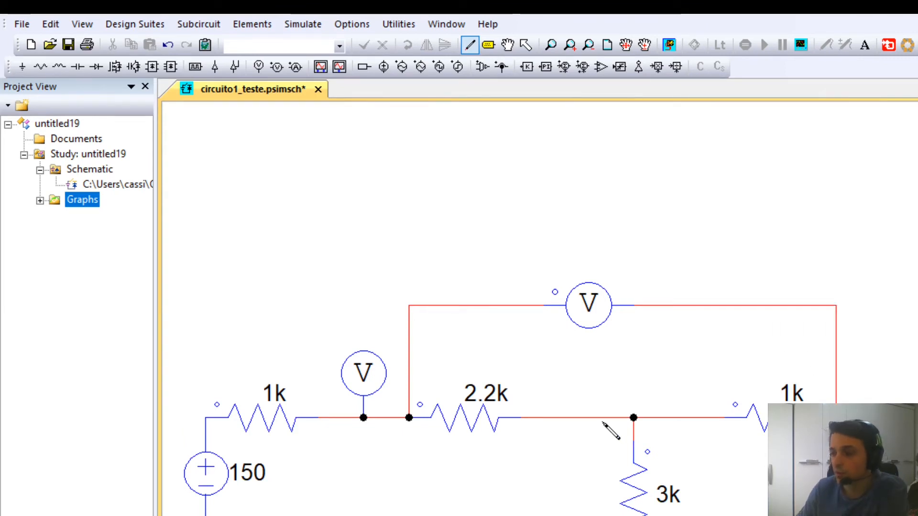
pyautogui.press('Escape')
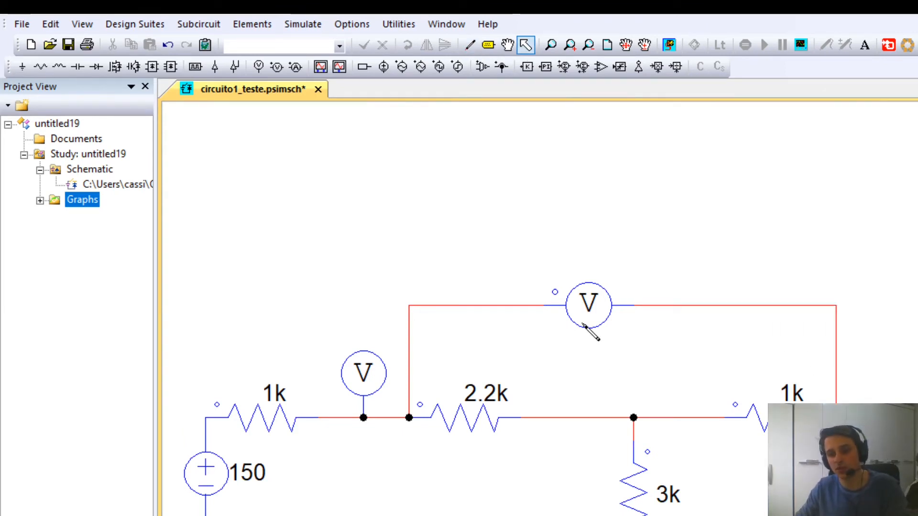
# - Examine the two-terminal voltage probe and the resistors and nodes its wires span
pyautogui.click(589, 312)
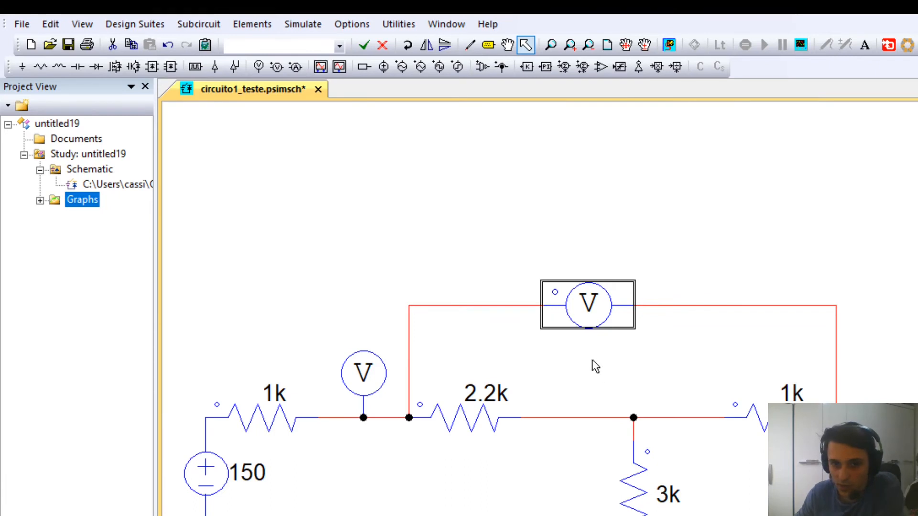
pyautogui.click(606, 377)
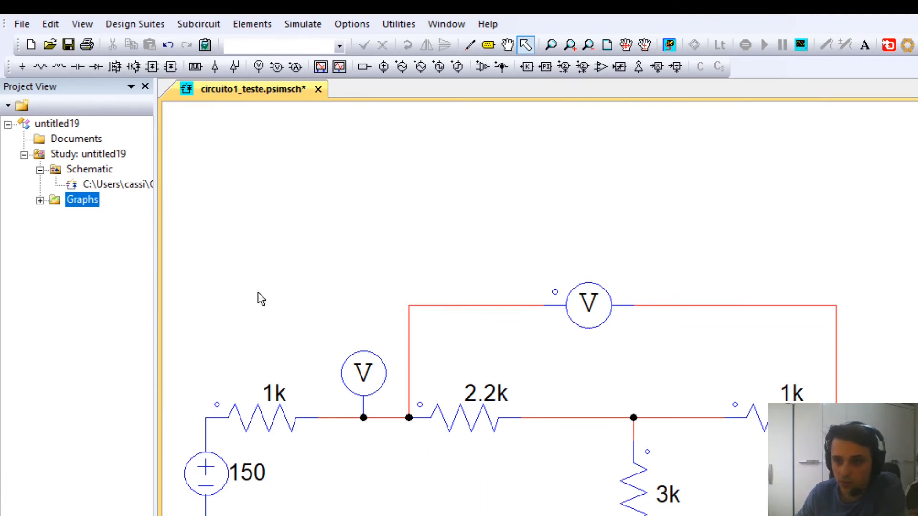
pyautogui.scroll(-3, 395, 299)
pyautogui.scroll(3, 413, 291)
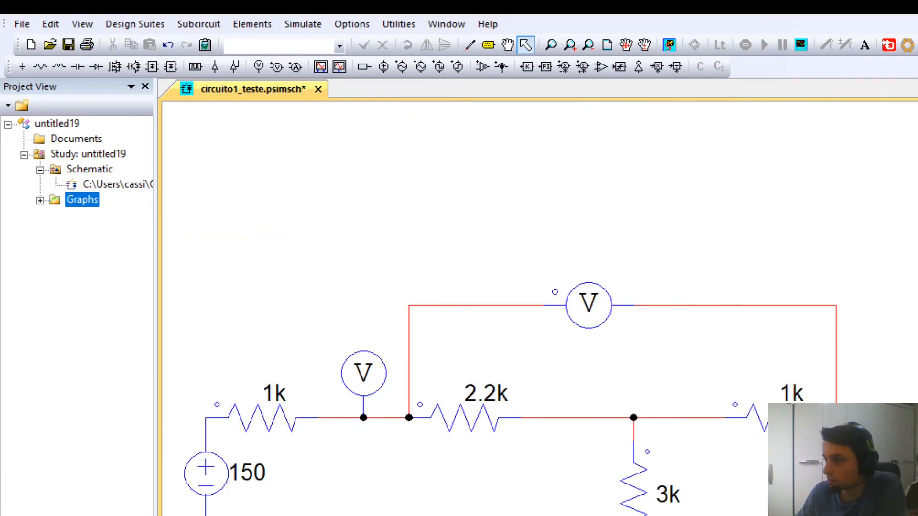
pyautogui.scroll(-3, 526, 311)
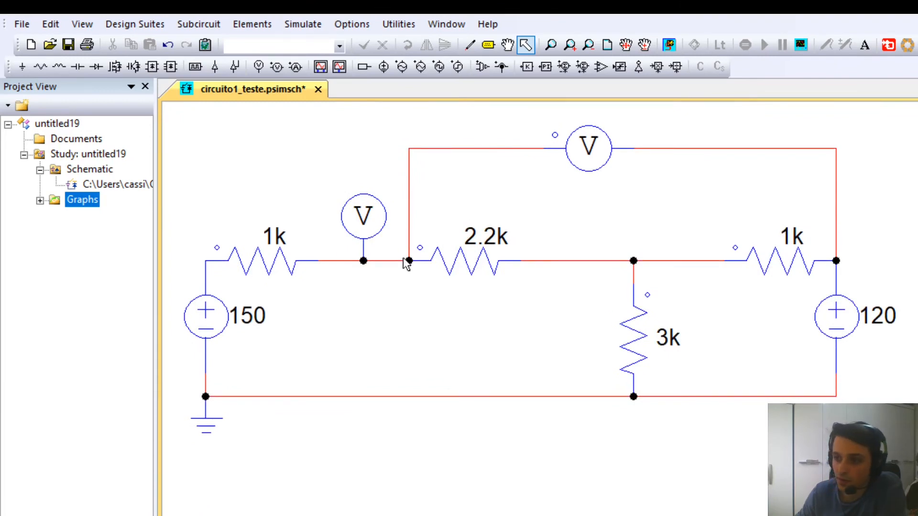
pyautogui.click(407, 262)
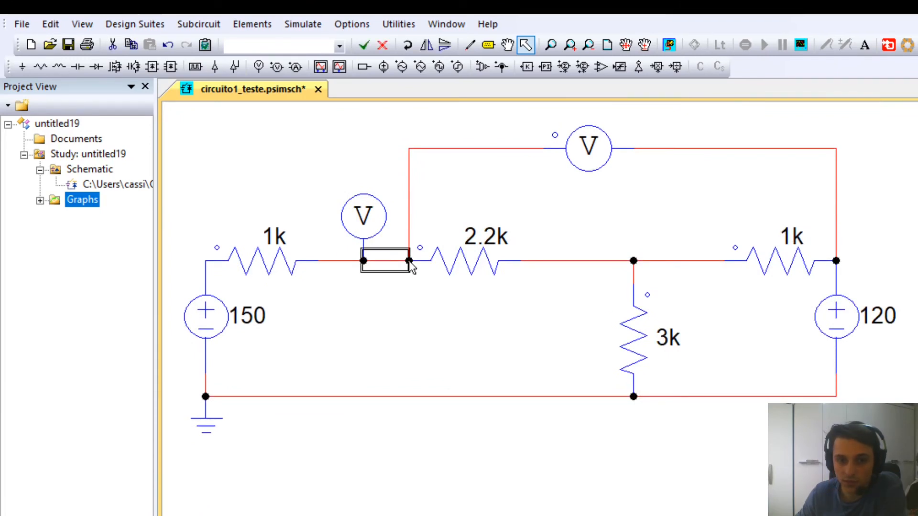
pyautogui.click(478, 264)
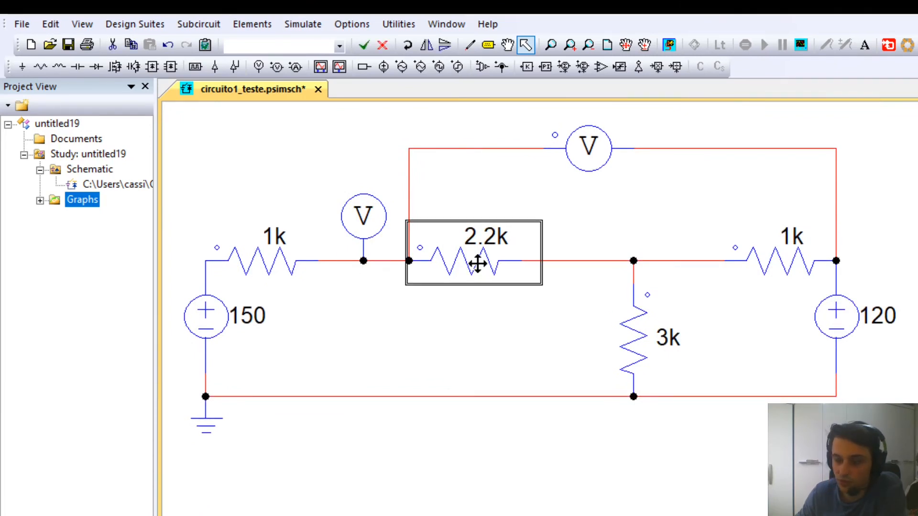
pyautogui.click(772, 270)
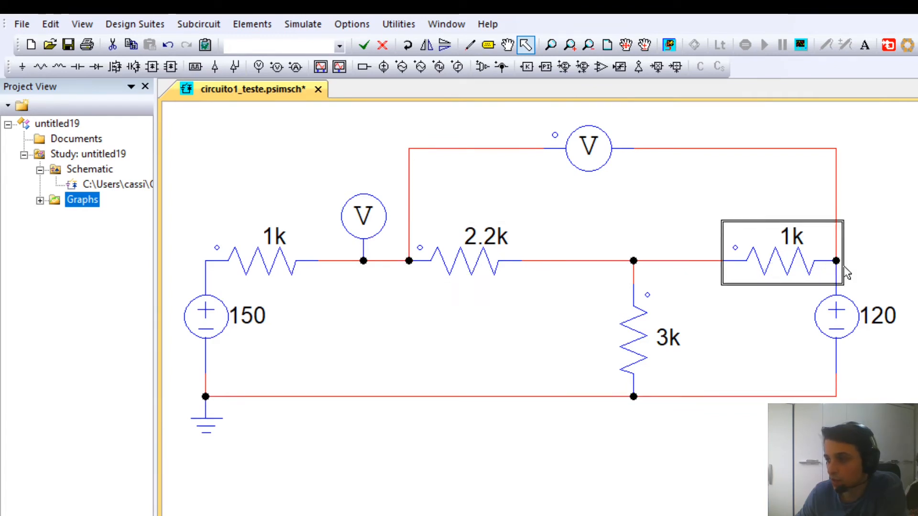
pyautogui.click(909, 275)
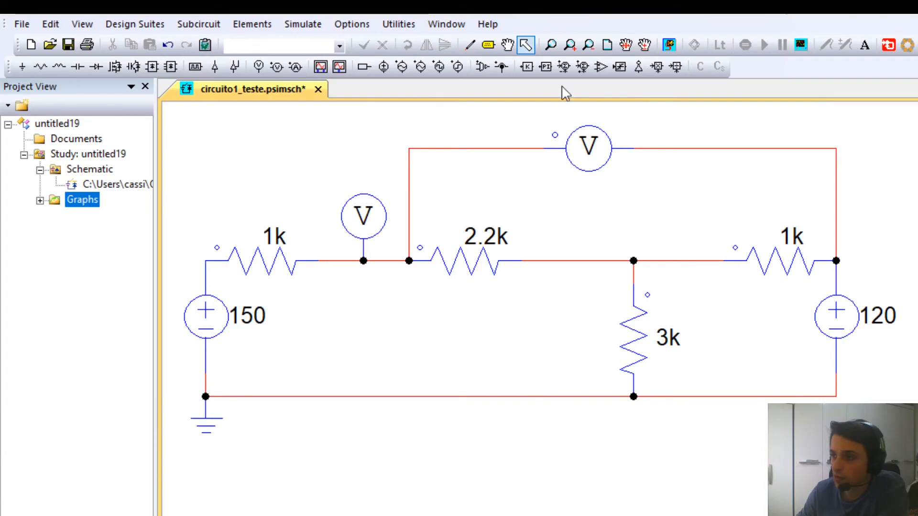
# - Add a "+" text label under the probe's dotted-terminal wire and a "-" label under its other wire
pyautogui.click(864, 44)
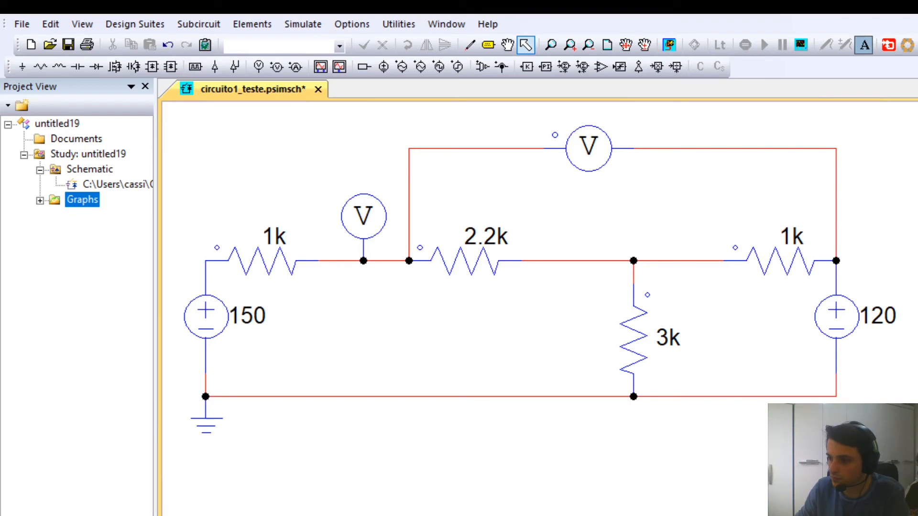
pyautogui.click(835, 430)
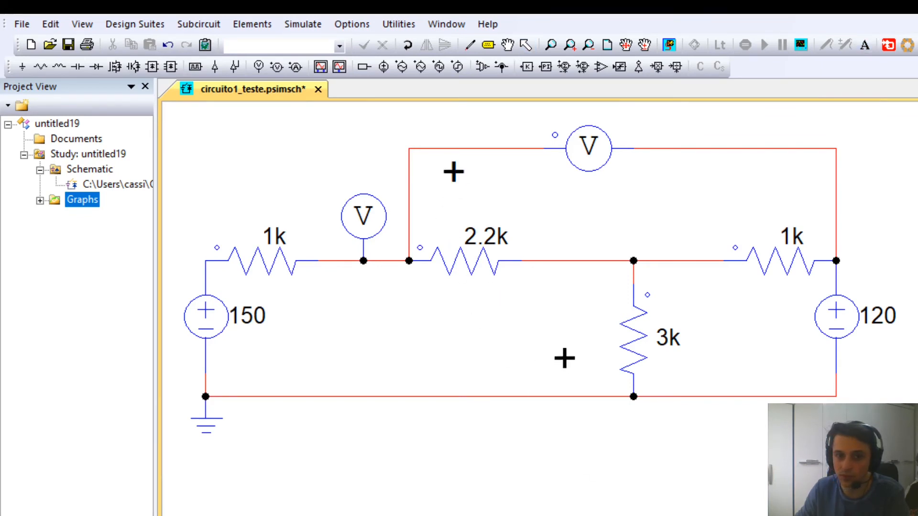
pyautogui.click(786, 171)
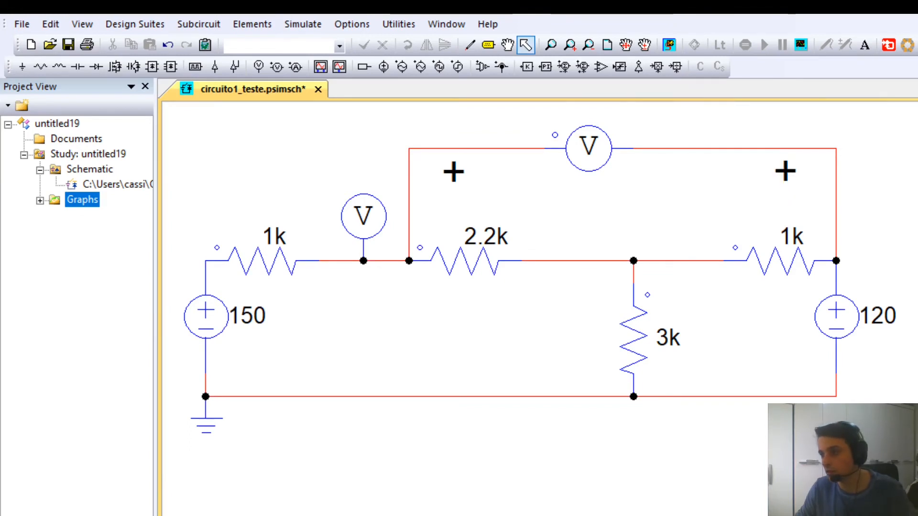
pyautogui.click(808, 176)
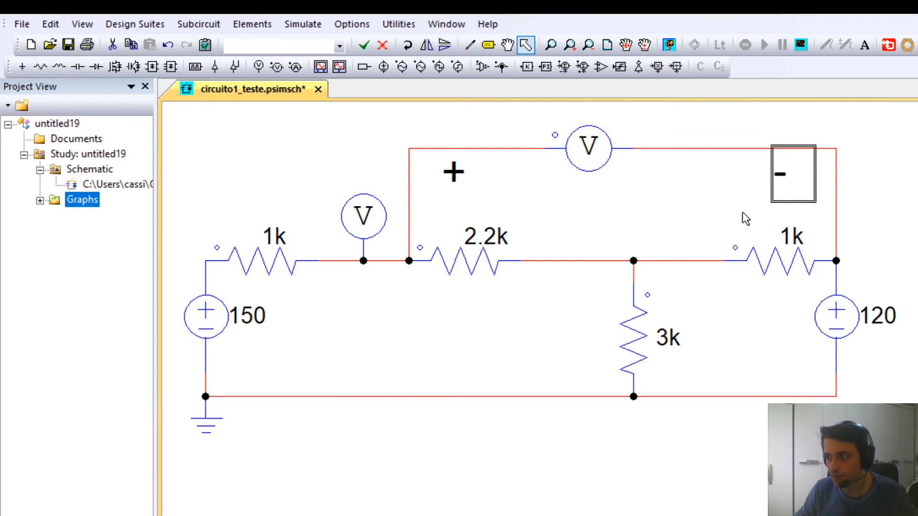
# - Examine the two-terminal probe's polarity labels and dot, the resistors it spans, and the dot on the 1k resistor beside the 150 V source
pyautogui.click(897, 266)
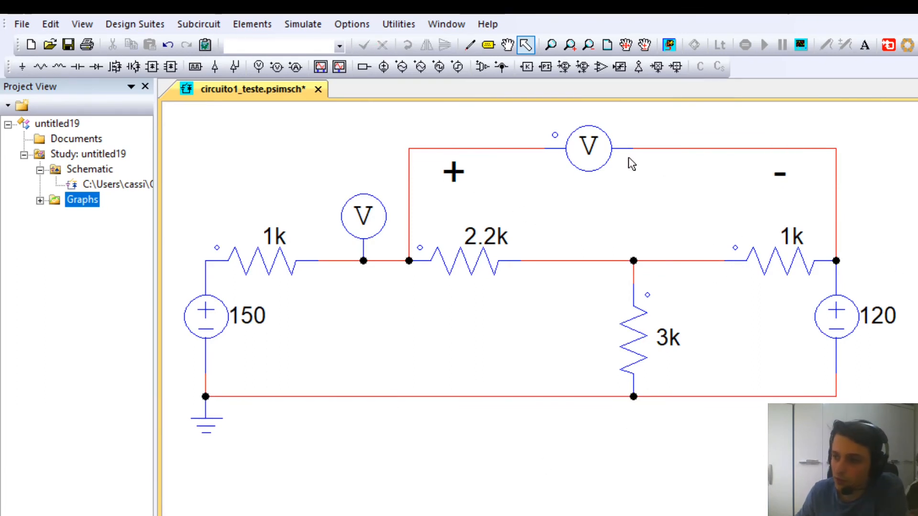
pyautogui.click(844, 265)
pyautogui.click(497, 270)
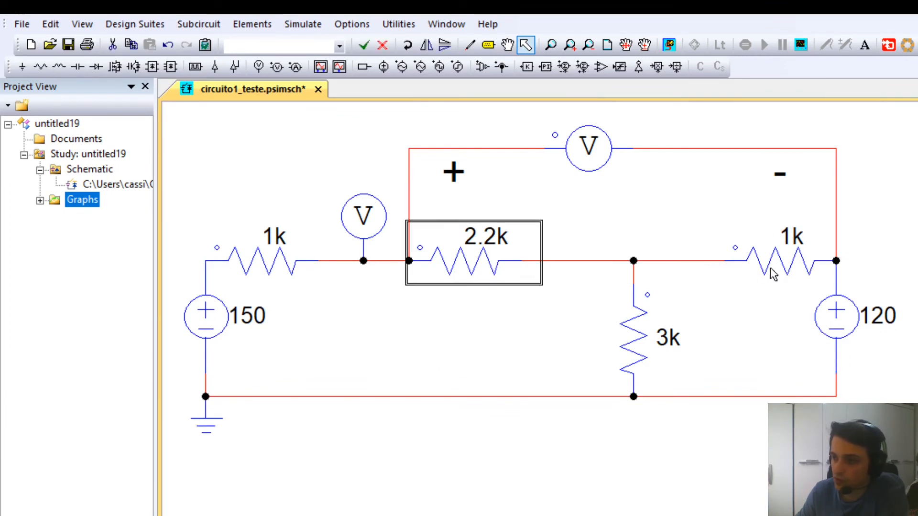
pyautogui.click(727, 255)
pyautogui.click(453, 173)
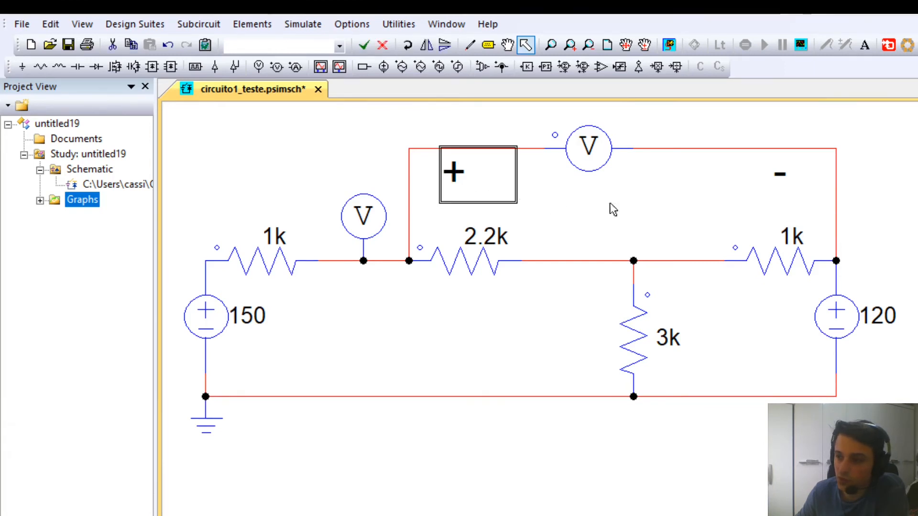
pyautogui.click(780, 181)
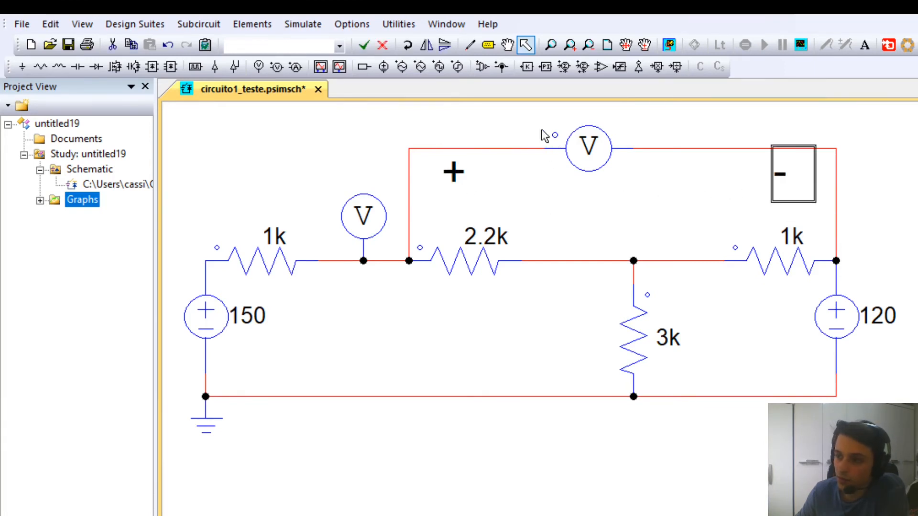
pyautogui.click(559, 140)
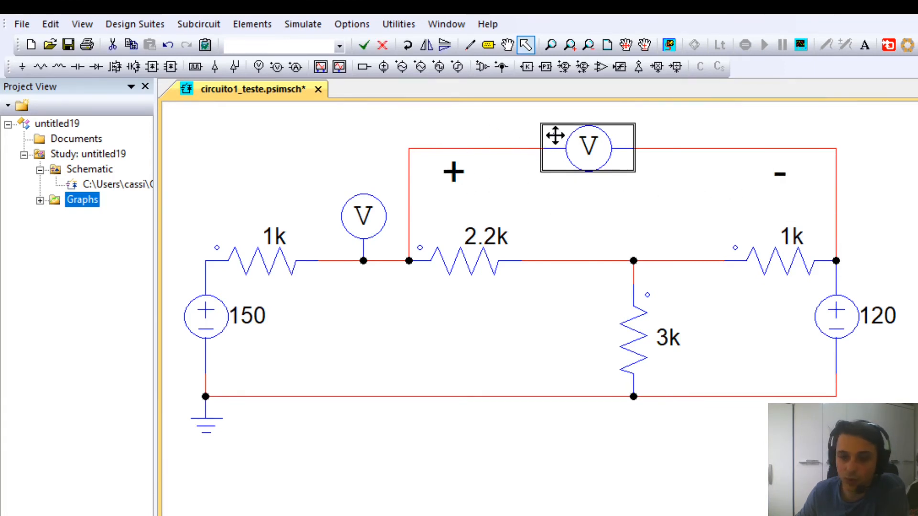
pyautogui.click(598, 504)
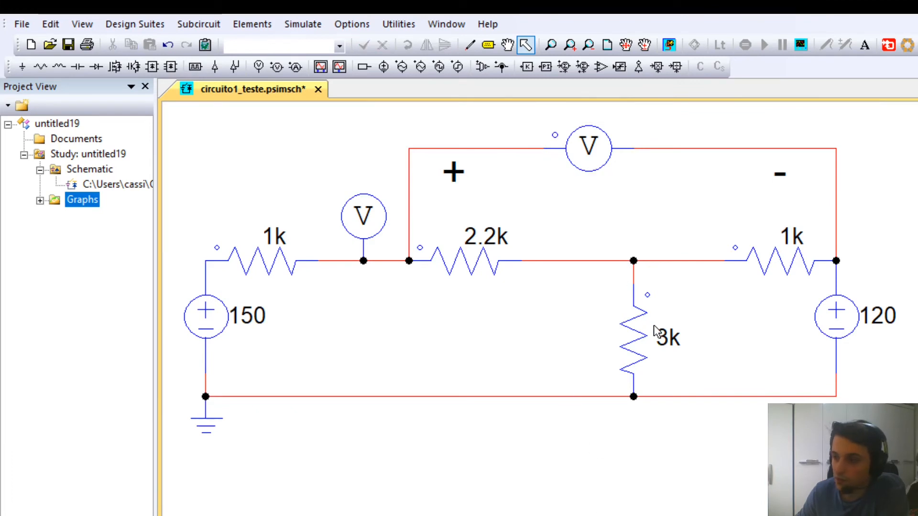
pyautogui.click(214, 253)
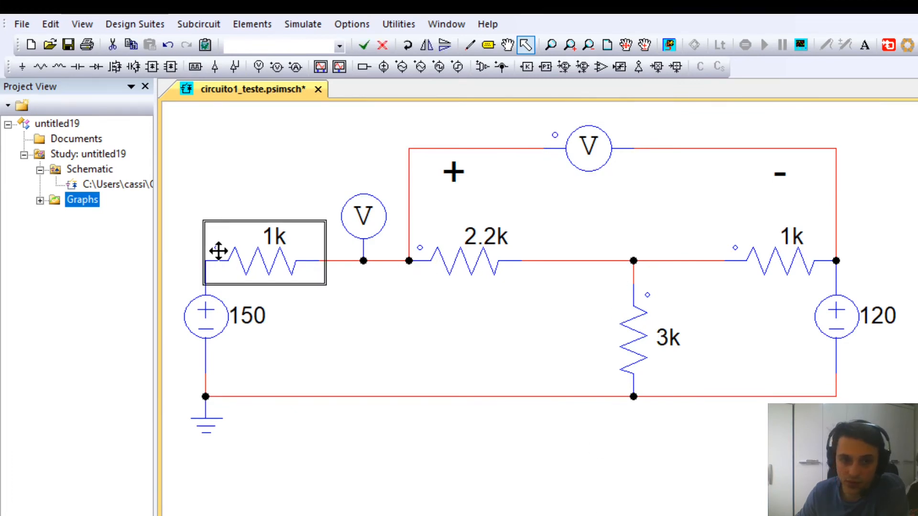
pyautogui.click(379, 335)
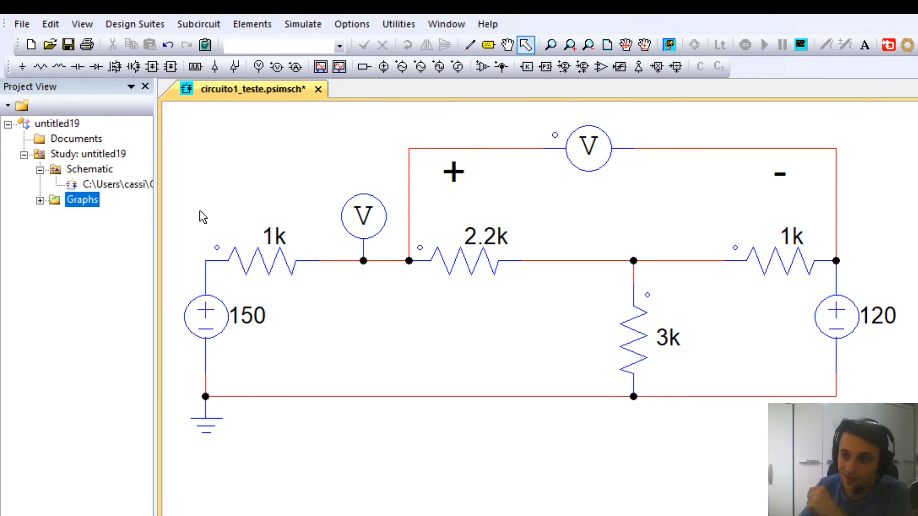
pyautogui.click(216, 248)
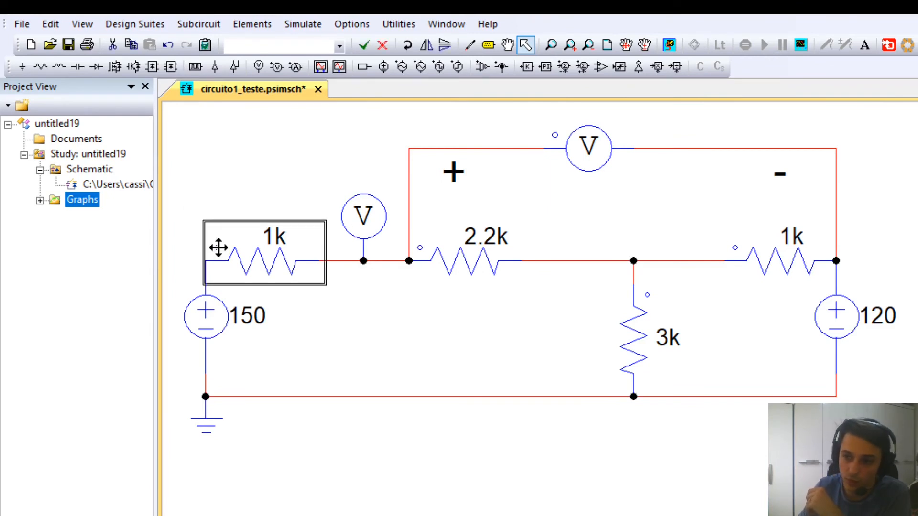
pyautogui.click(301, 310)
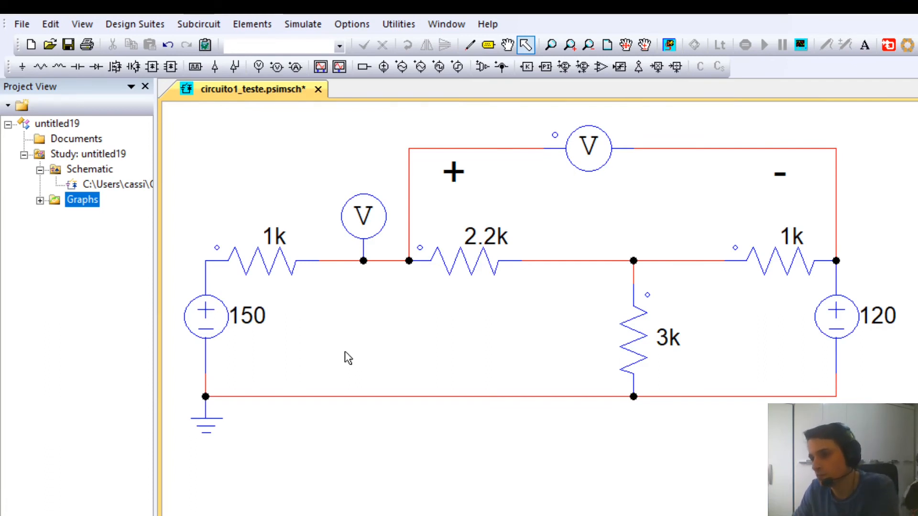
# - Display the names of the single-terminal voltage probe and the two-terminal voltage probe on the schematic
pyautogui.click(366, 225)
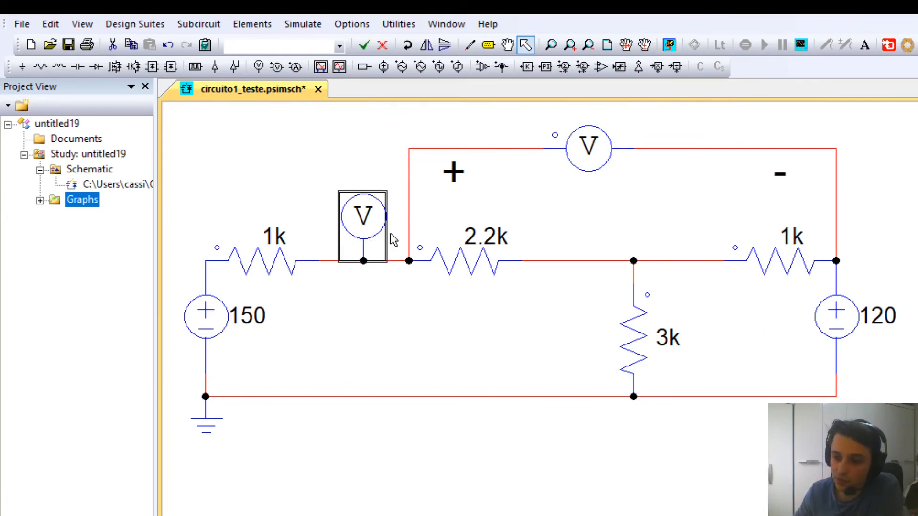
pyautogui.click(322, 195)
pyautogui.click(368, 221)
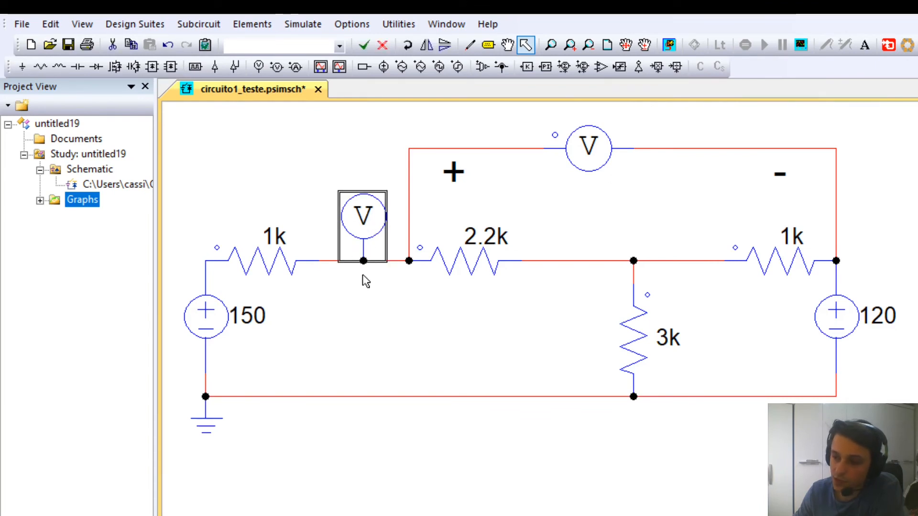
pyautogui.click(372, 295)
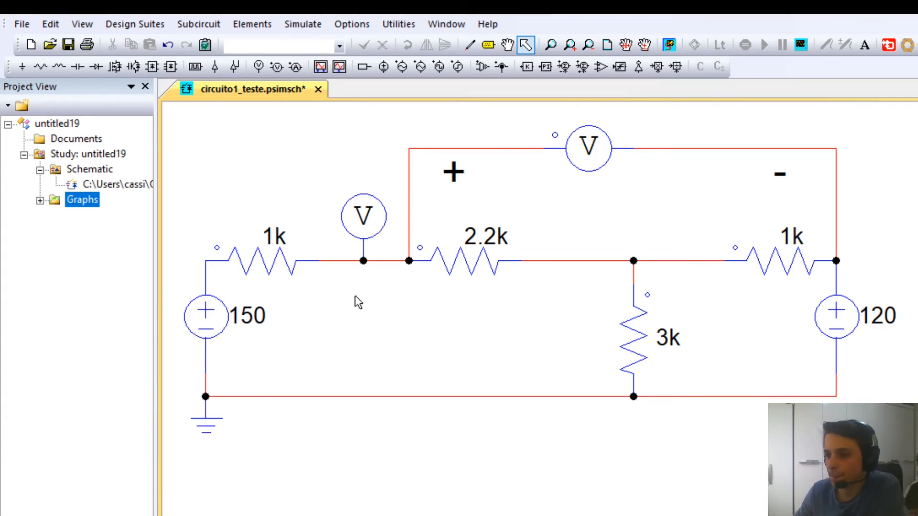
pyautogui.click(365, 231)
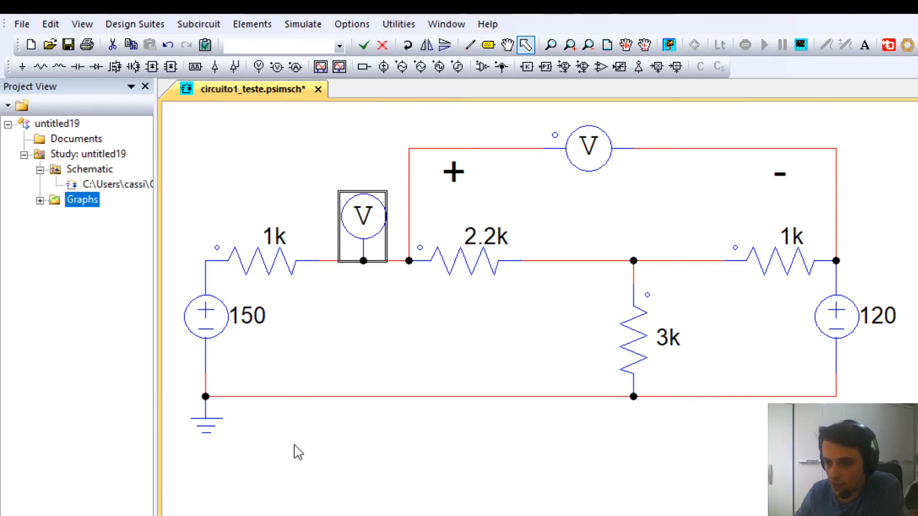
pyautogui.click(288, 458)
pyautogui.click(569, 159)
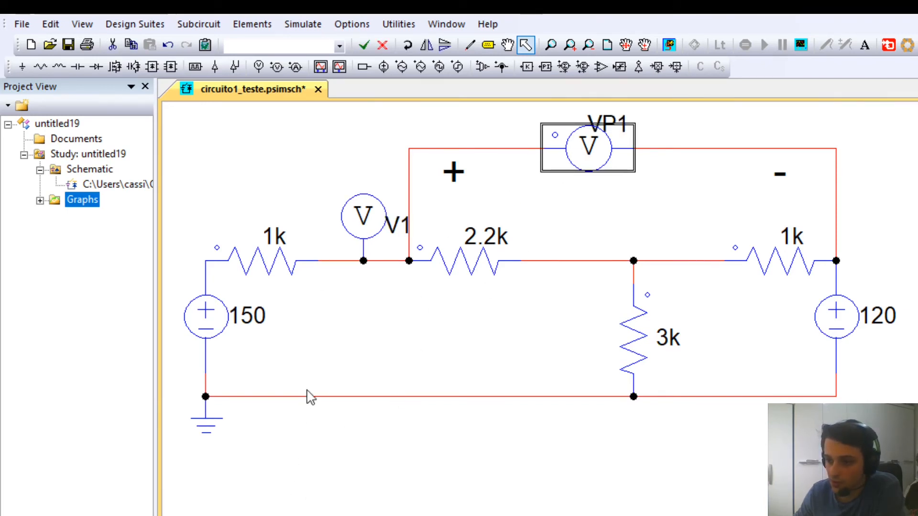
pyautogui.click(511, 301)
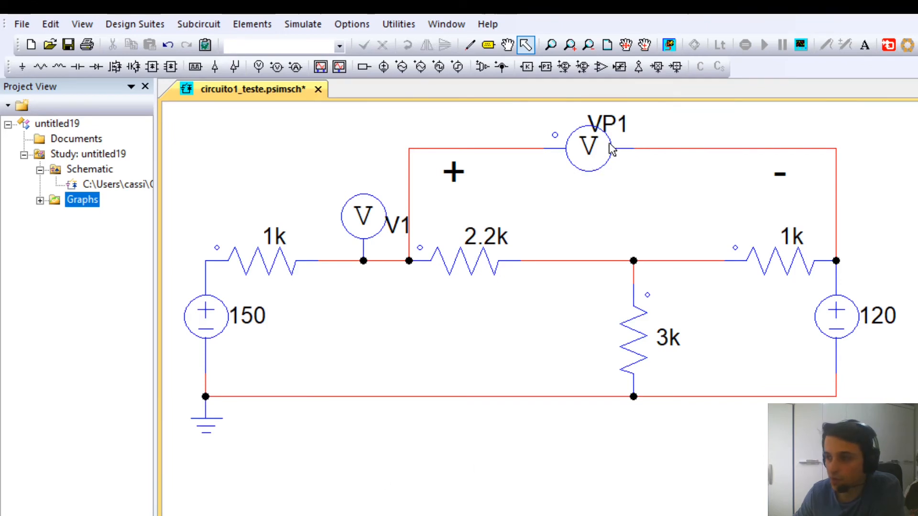
# - Move the V1 name label directly above the single-terminal voltage probe
pyautogui.click(364, 262)
pyautogui.click(364, 314)
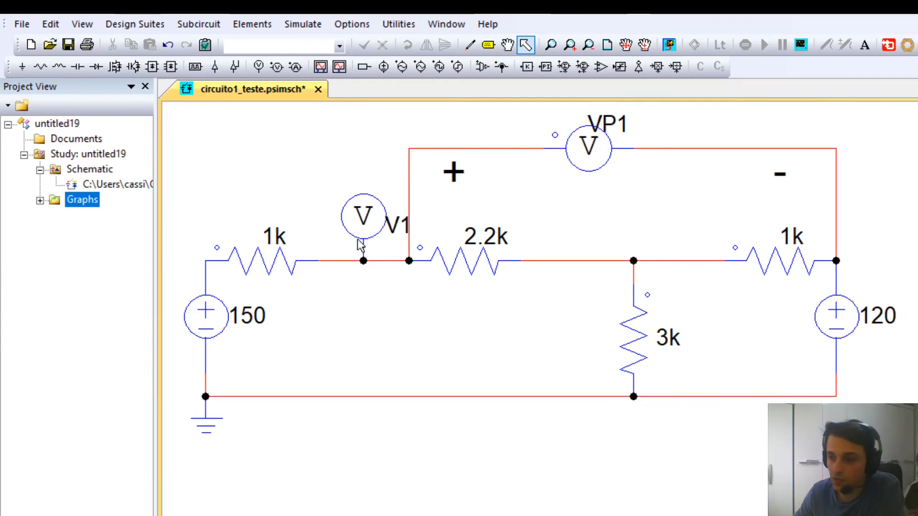
pyautogui.click(365, 262)
pyautogui.click(361, 245)
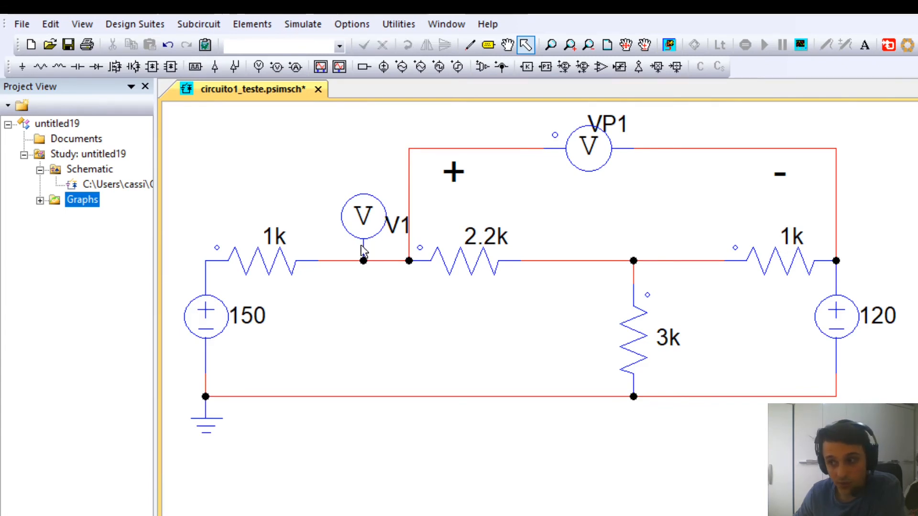
pyautogui.click(395, 230)
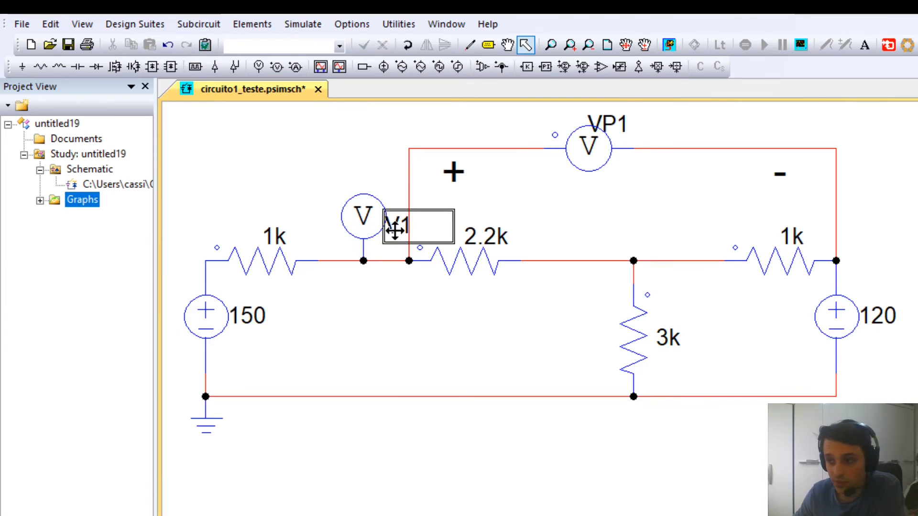
pyautogui.moveTo(395, 230); pyautogui.dragTo(359, 185)
pyautogui.click(386, 293)
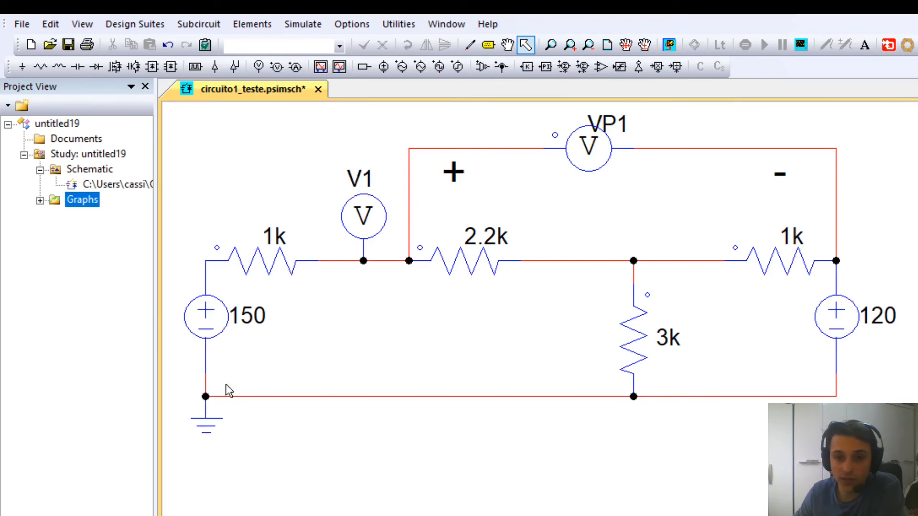
# - Shift the VP1 name label slightly to the right so it clears the two-terminal probe's symbol
pyautogui.moveTo(612, 124); pyautogui.dragTo(631, 123)
pyautogui.click(624, 194)
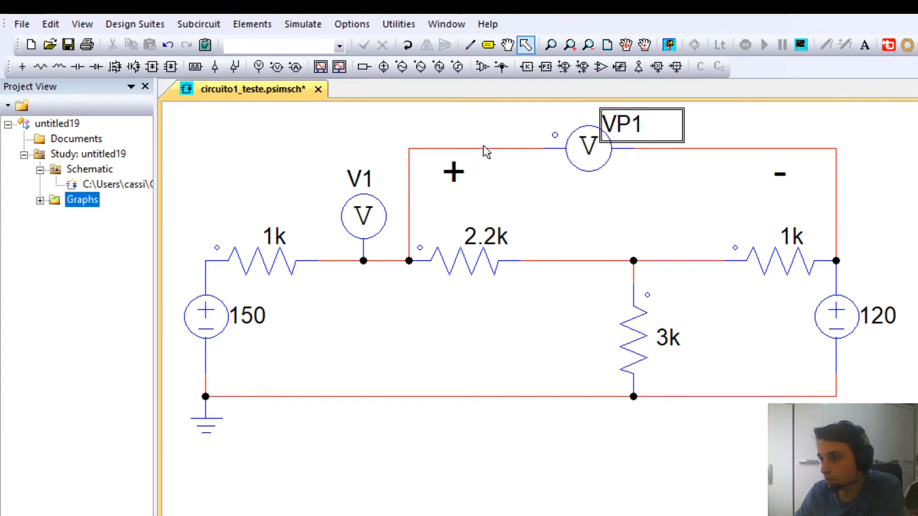
pyautogui.click(885, 209)
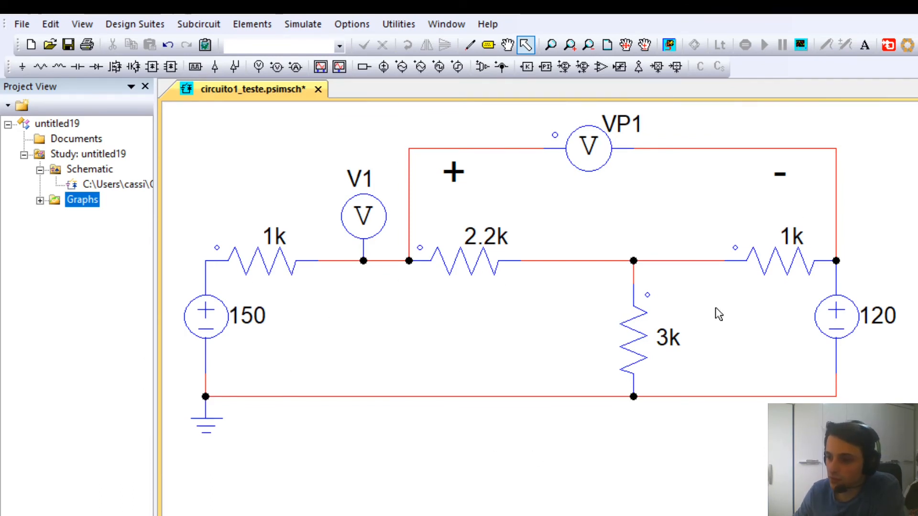
# - Enter 1 as the Current Flag in the 2.2k resistor's parameters and close them
pyautogui.click(469, 271)
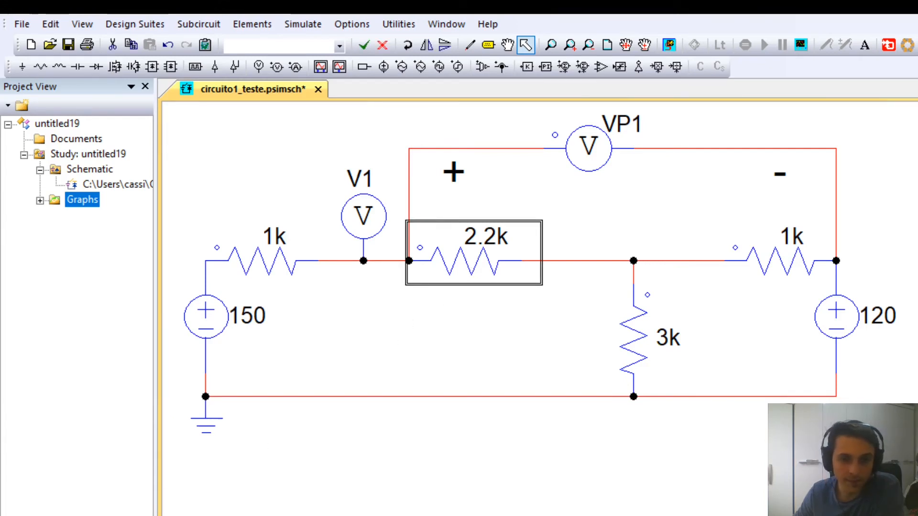
pyautogui.doubleClick(469, 263)
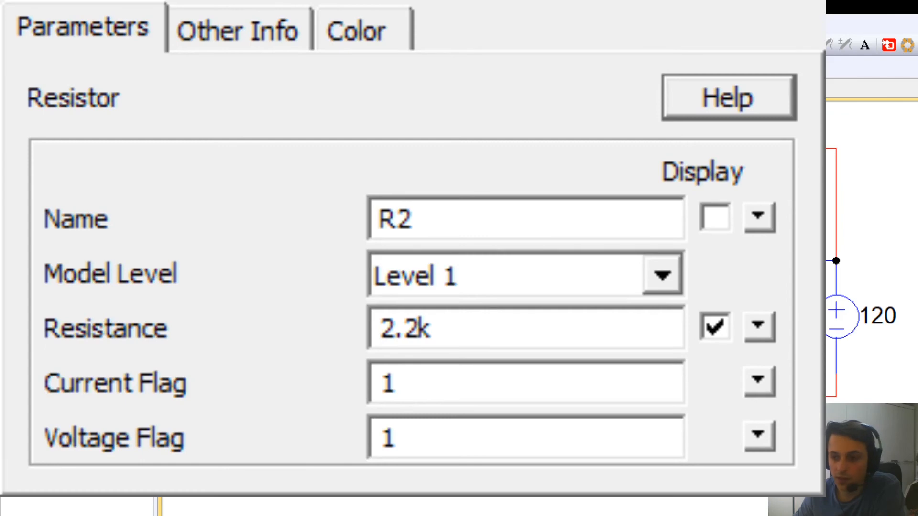
pyautogui.doubleClick(486, 394)
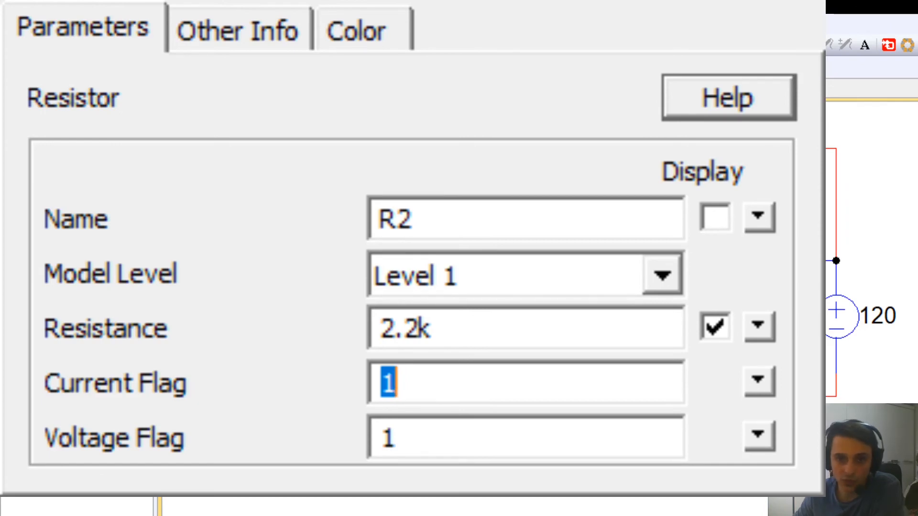
pyautogui.write('1')
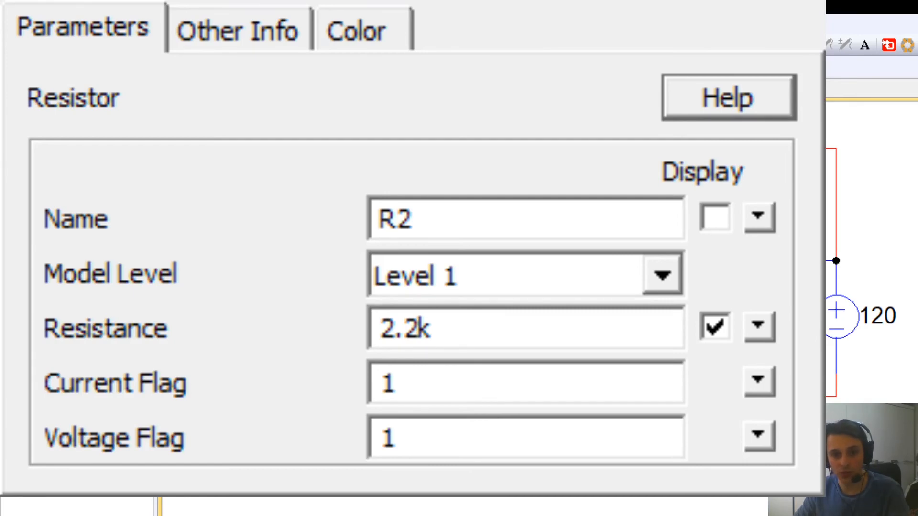
pyautogui.press('Escape')
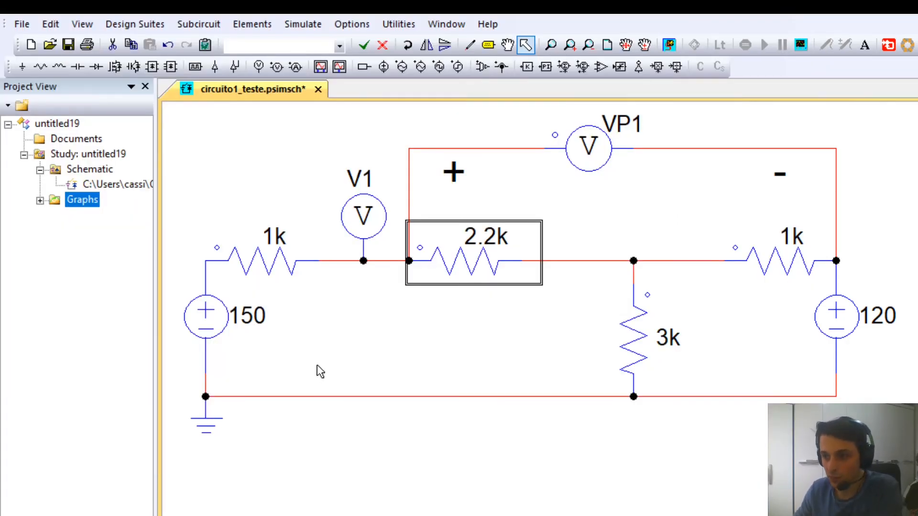
pyautogui.click(360, 378)
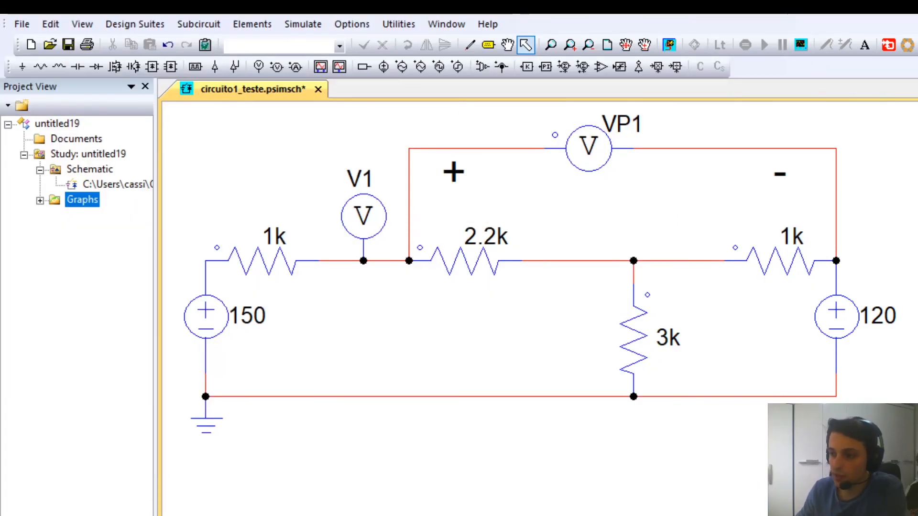
# - Place a horizontal current probe in the bottom wire between the ground node and the 3k resistor, with its dot towards the 3k resistor
pyautogui.click(420, 398)
pyautogui.click(549, 368)
pyautogui.click(489, 397)
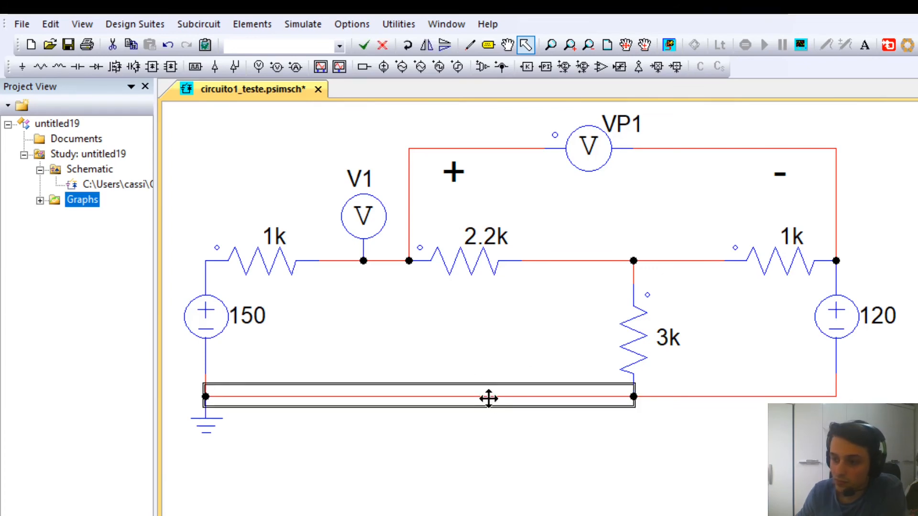
pyautogui.click(360, 507)
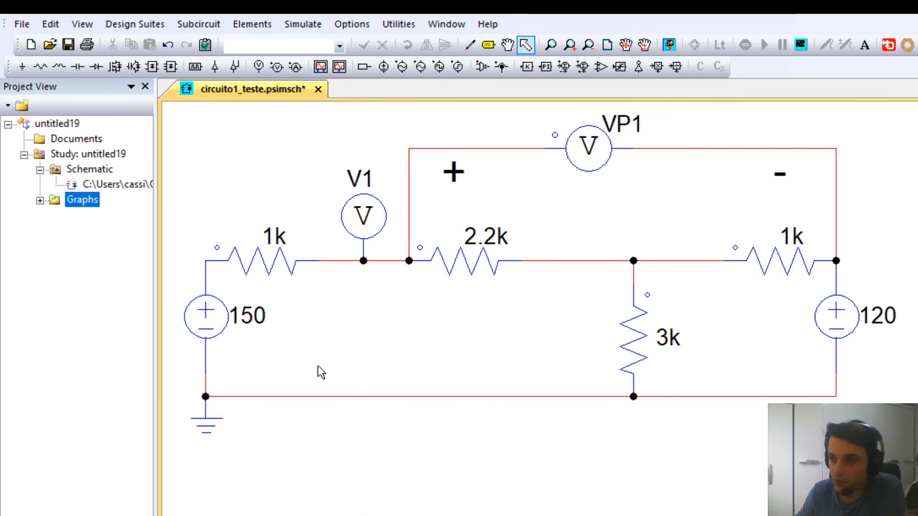
pyautogui.click(296, 66)
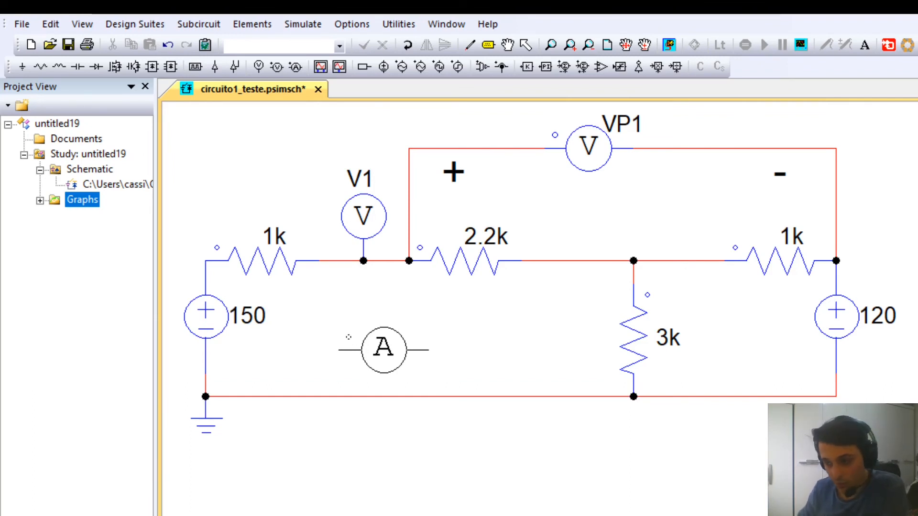
pyautogui.rightClick(384, 350)
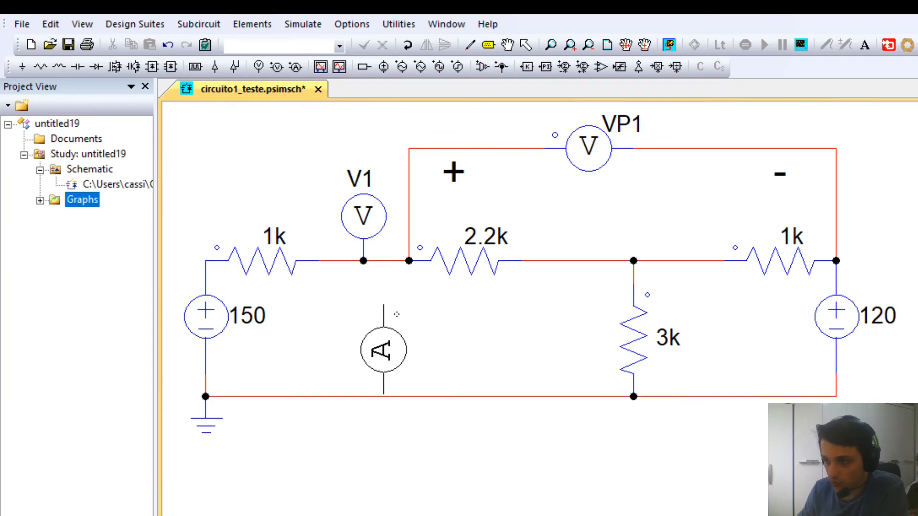
pyautogui.rightClick(398, 321)
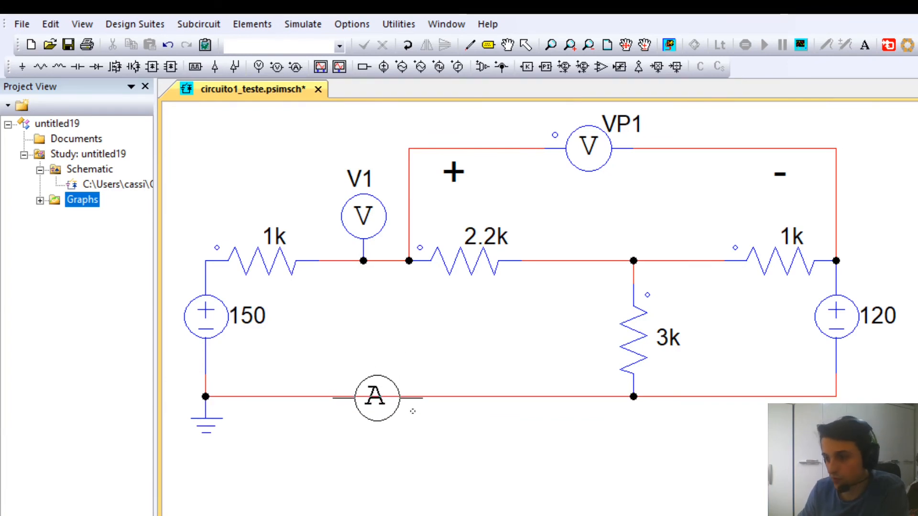
pyautogui.click(421, 410)
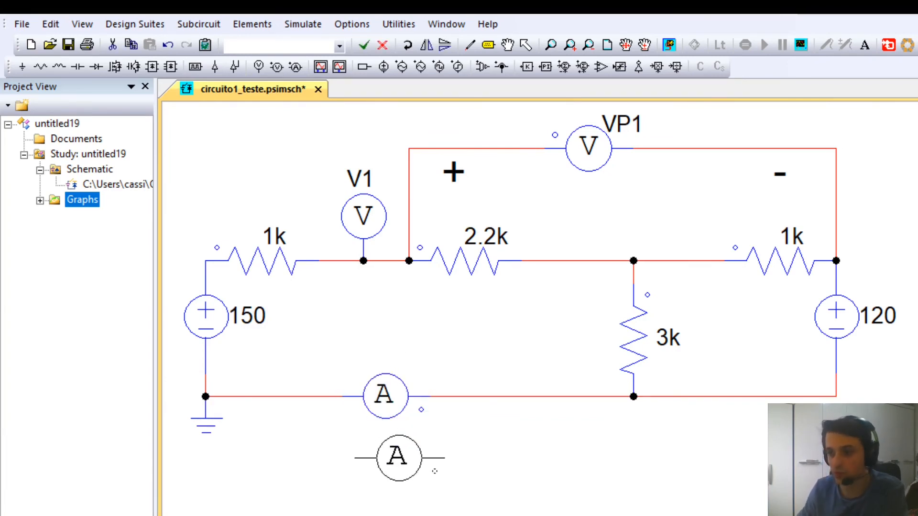
pyautogui.press('Escape')
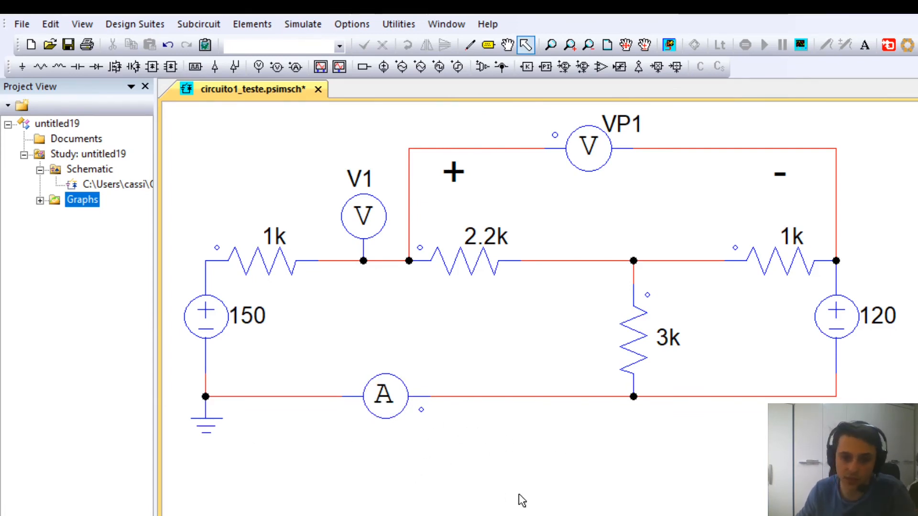
# - Display the current probe's name and move the I1 label directly above the probe's symbol
pyautogui.click(384, 402)
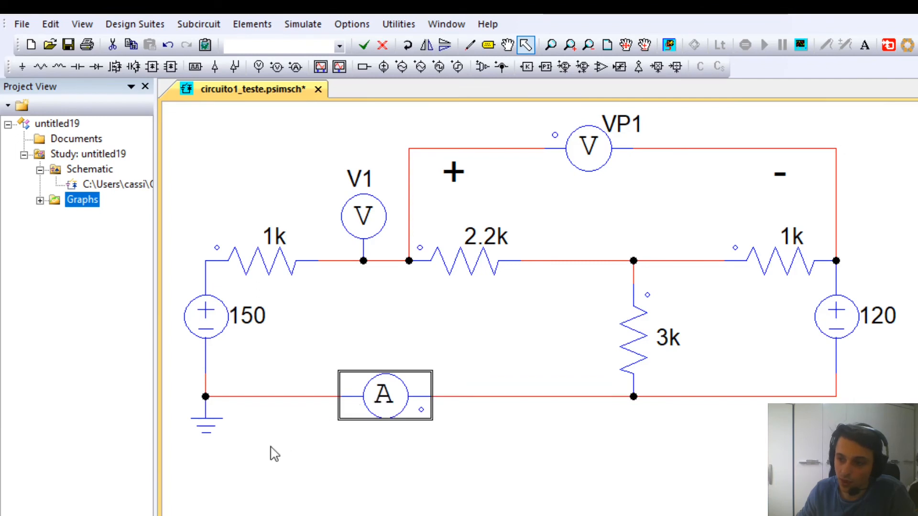
pyautogui.click(397, 370)
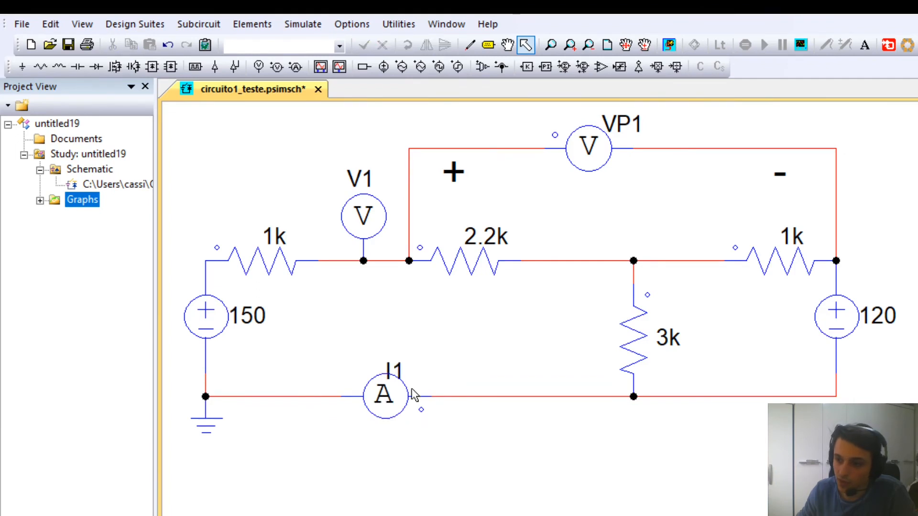
pyautogui.moveTo(403, 367); pyautogui.dragTo(400, 355)
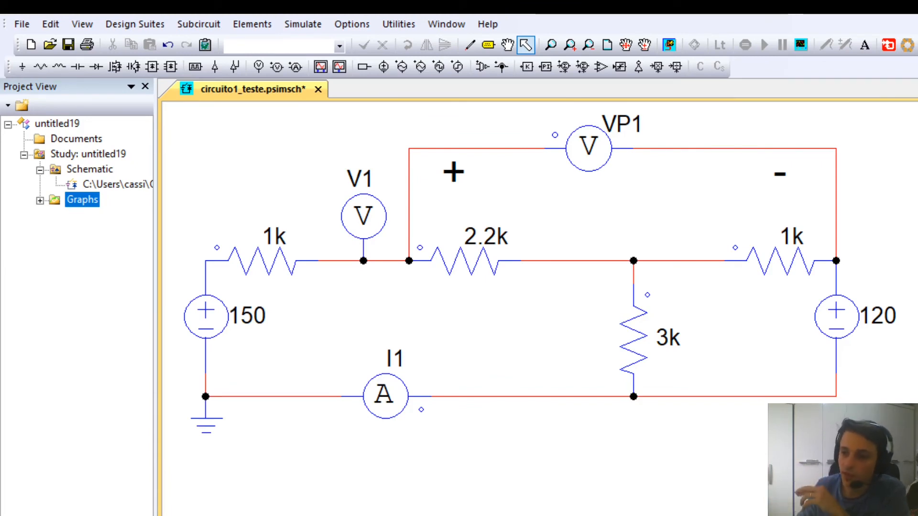
# - Examine the V1 and VP1 measurement nodes and the resistors between the two-terminal voltage probe's connection points
pyautogui.click(363, 214)
pyautogui.click(361, 261)
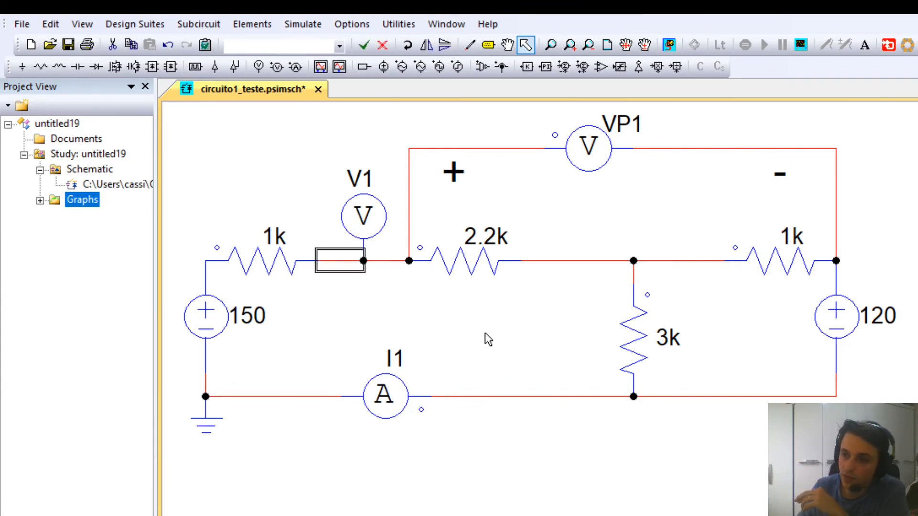
pyautogui.click(485, 331)
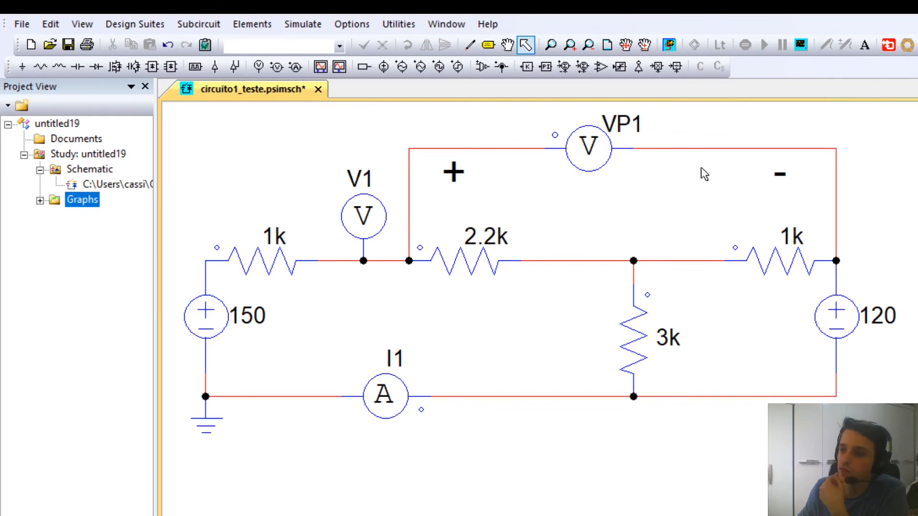
pyautogui.click(457, 260)
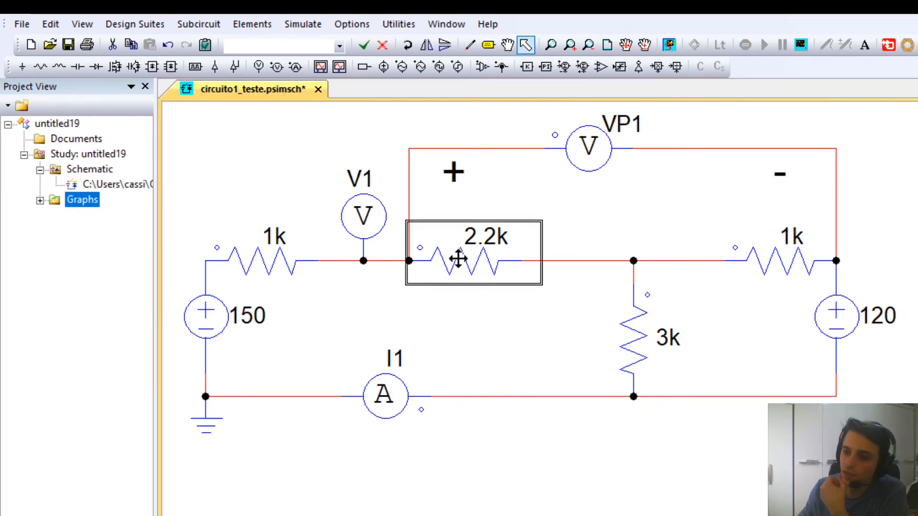
pyautogui.click(798, 266)
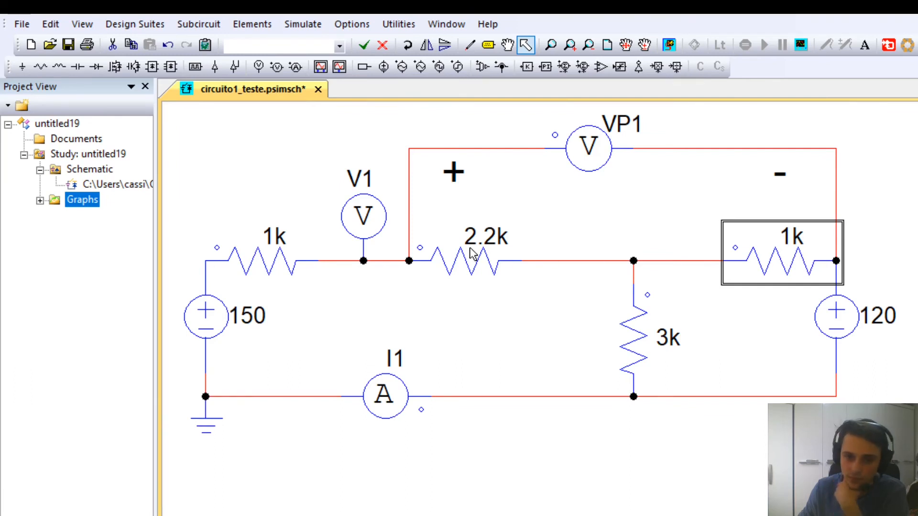
pyautogui.click(405, 263)
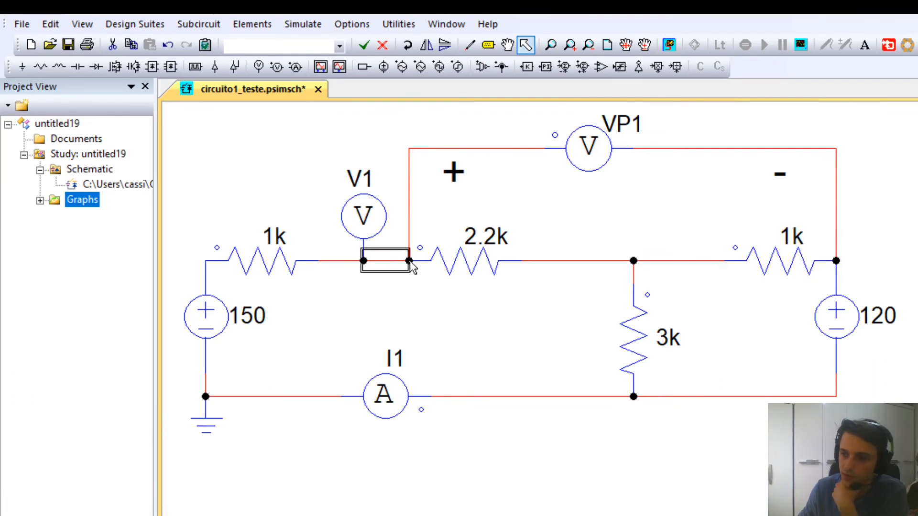
pyautogui.click(390, 298)
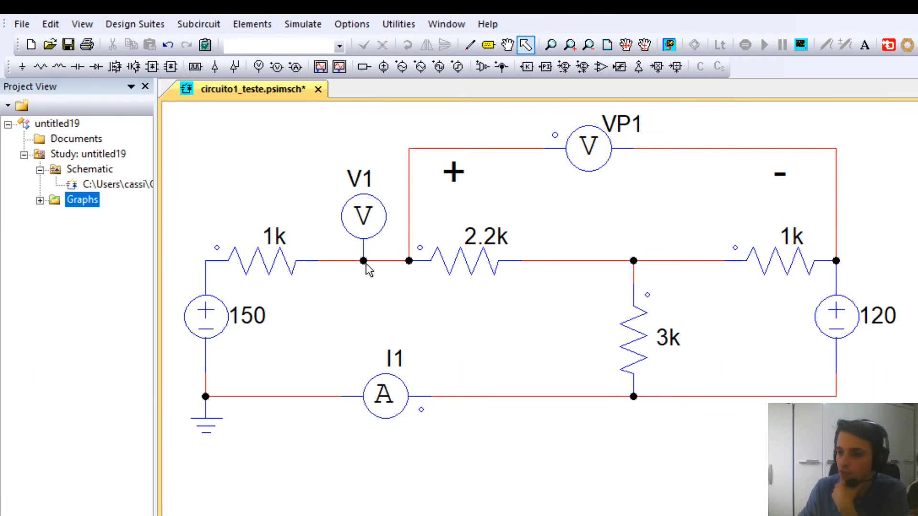
pyautogui.click(366, 263)
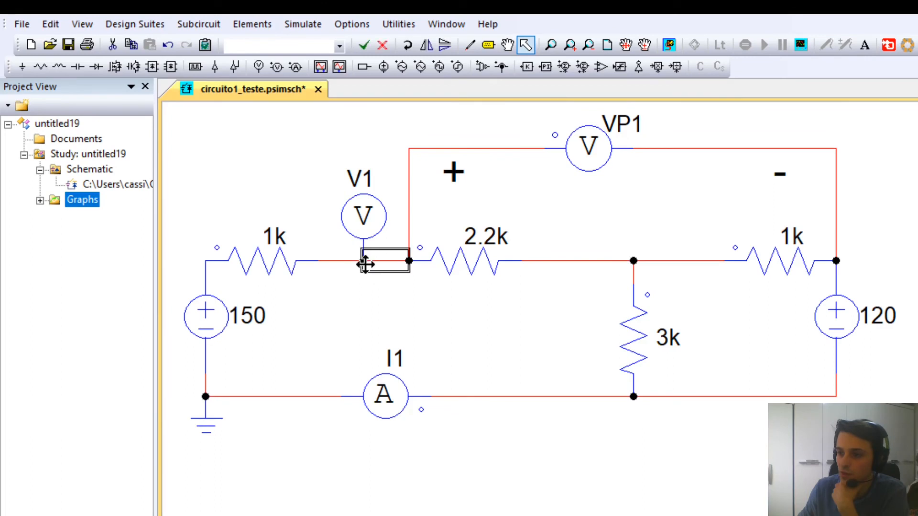
pyautogui.click(633, 261)
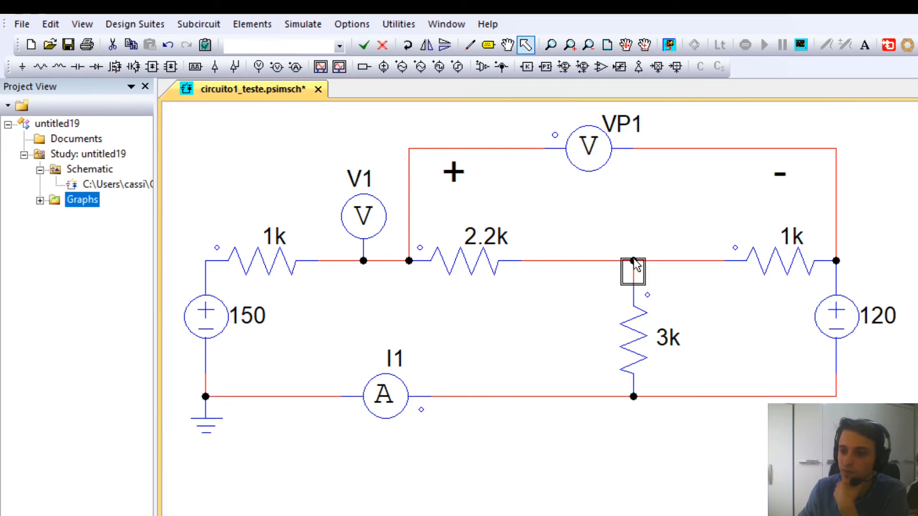
pyautogui.click(835, 259)
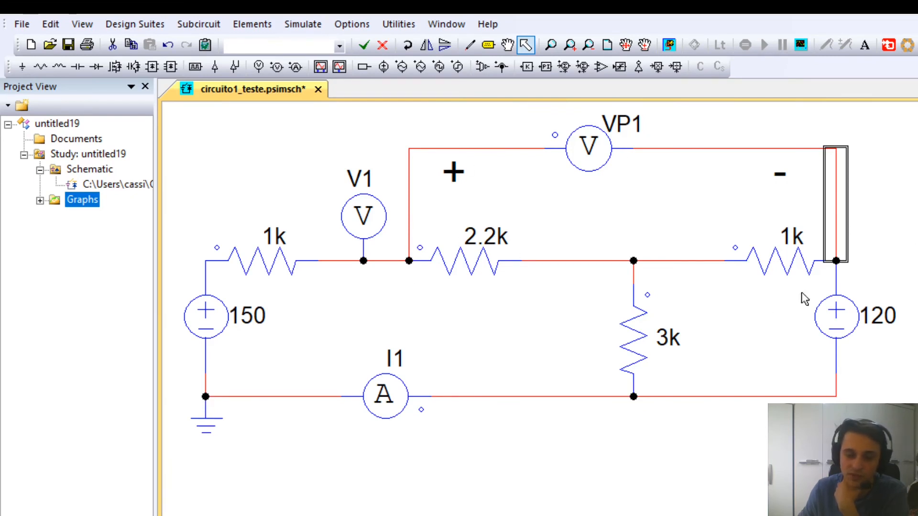
pyautogui.click(860, 416)
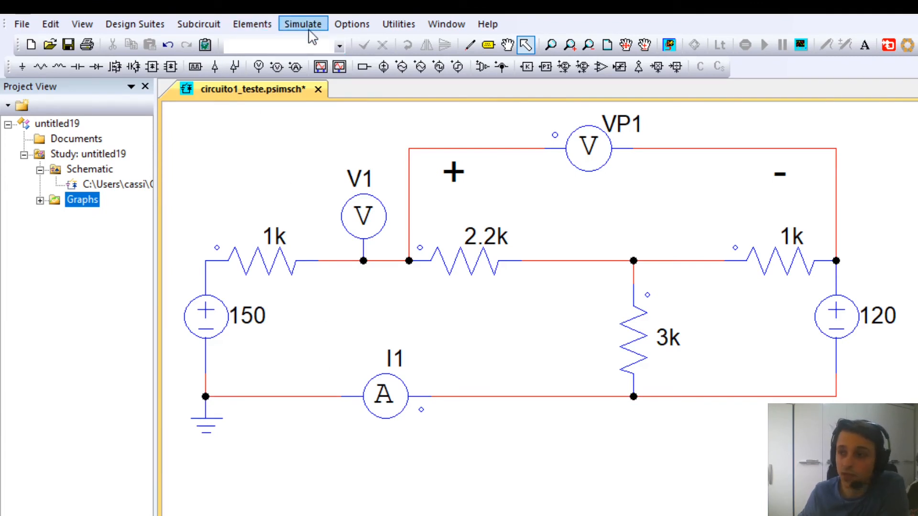
# - Place a Simulation Control clock on the schematic to the right of the VP1 branch, clear of the circuit
pyautogui.click(357, 44)
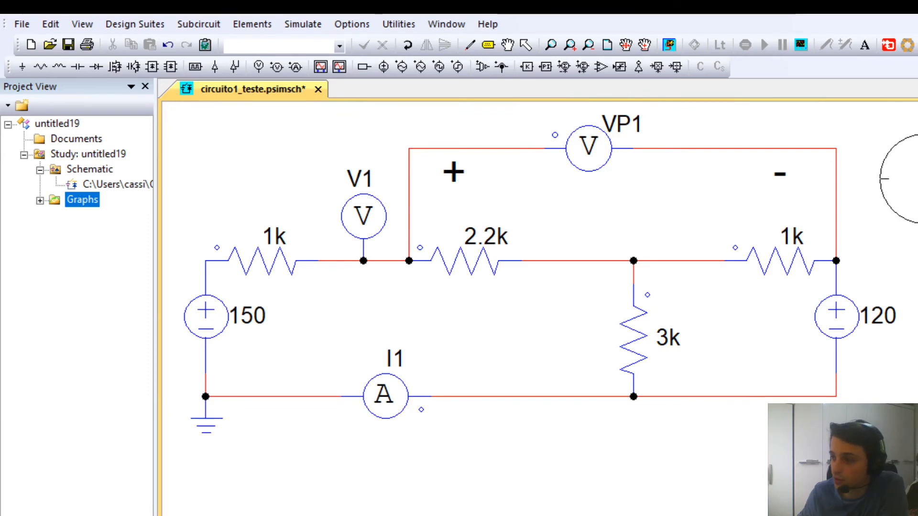
pyautogui.click(904, 184)
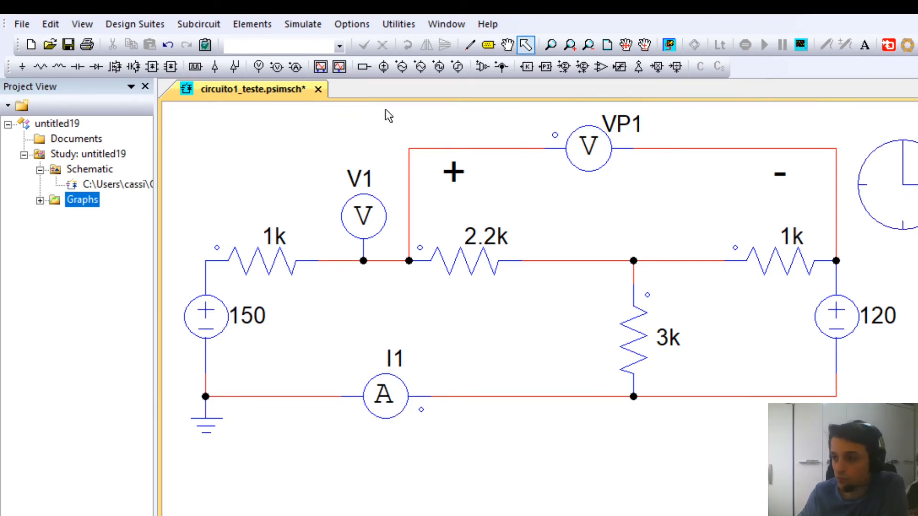
pyautogui.click(588, 45)
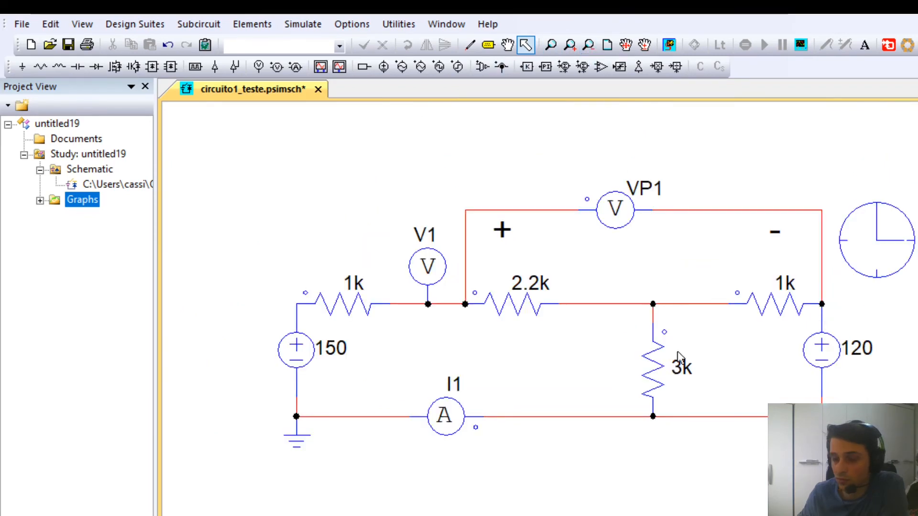
pyautogui.hscroll(1, 540, 309)
pyautogui.hscroll(3, 541, 309)
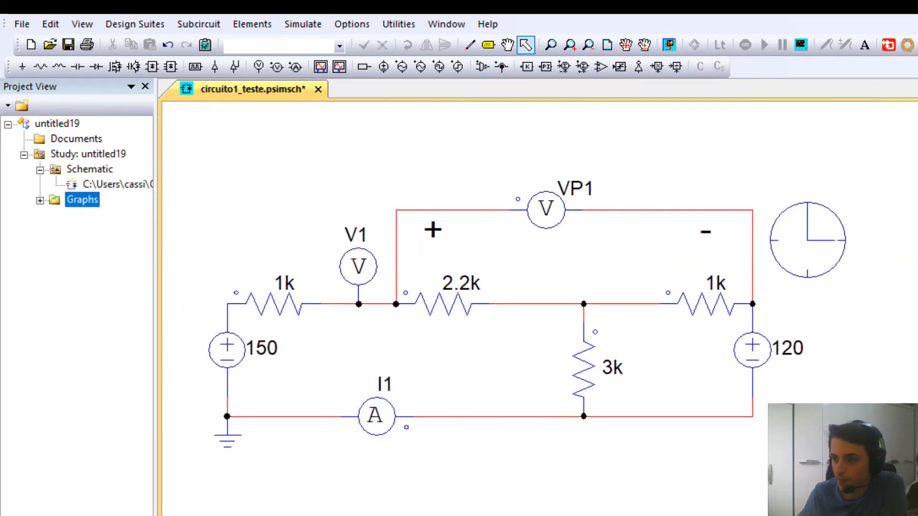
# - Open the Simulation Control's parameters and examine its Time Step and Total Time settings
pyautogui.click(783, 232)
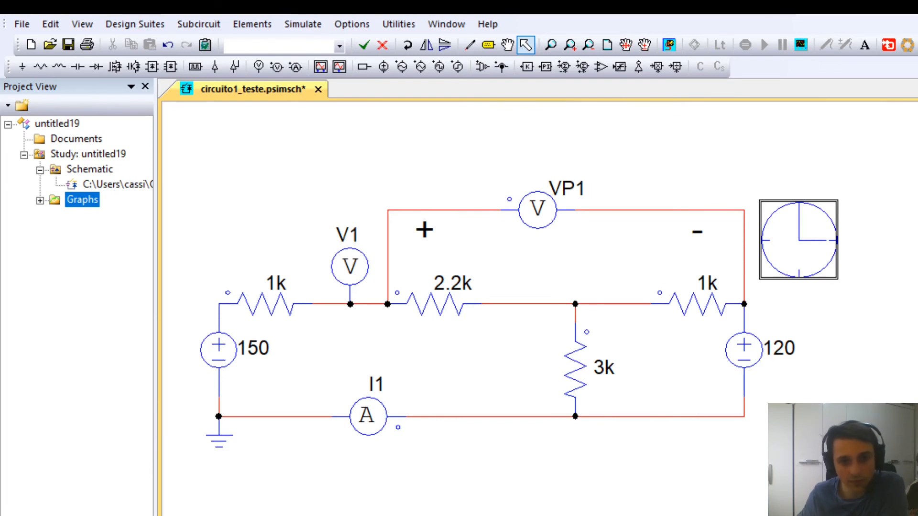
pyautogui.doubleClick(799, 240)
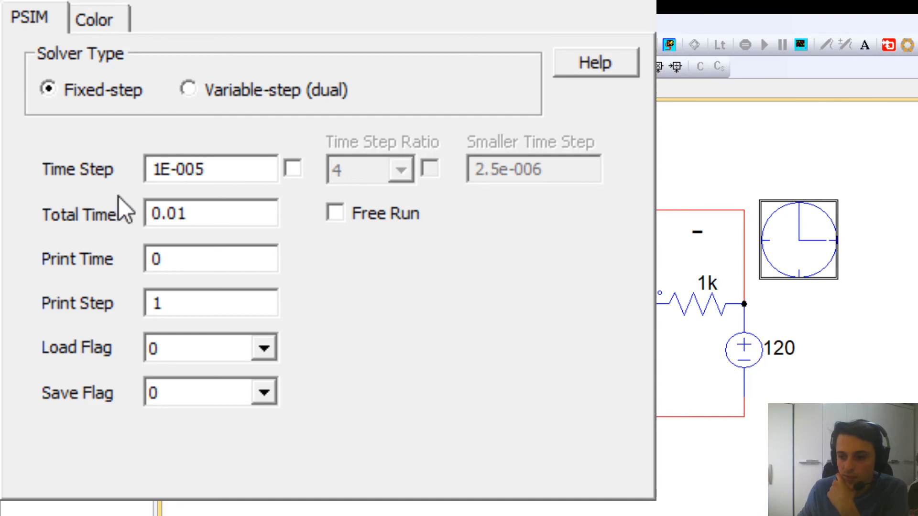
pyautogui.moveTo(225, 217); pyautogui.dragTo(144, 212)
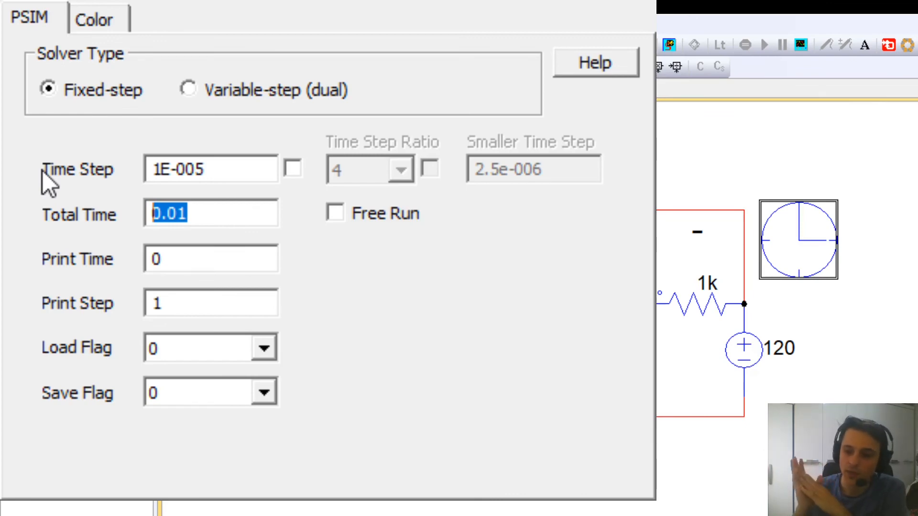
pyautogui.click(210, 170)
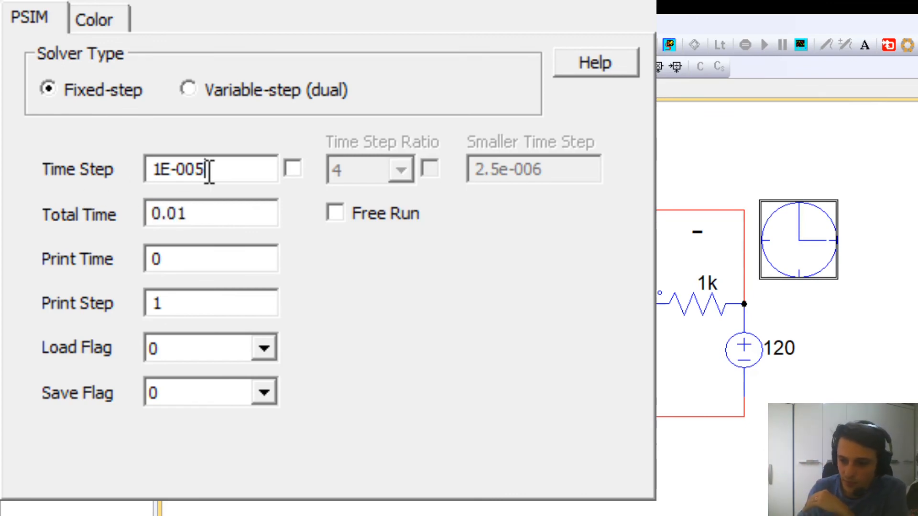
pyautogui.moveTo(234, 169); pyautogui.dragTo(125, 160)
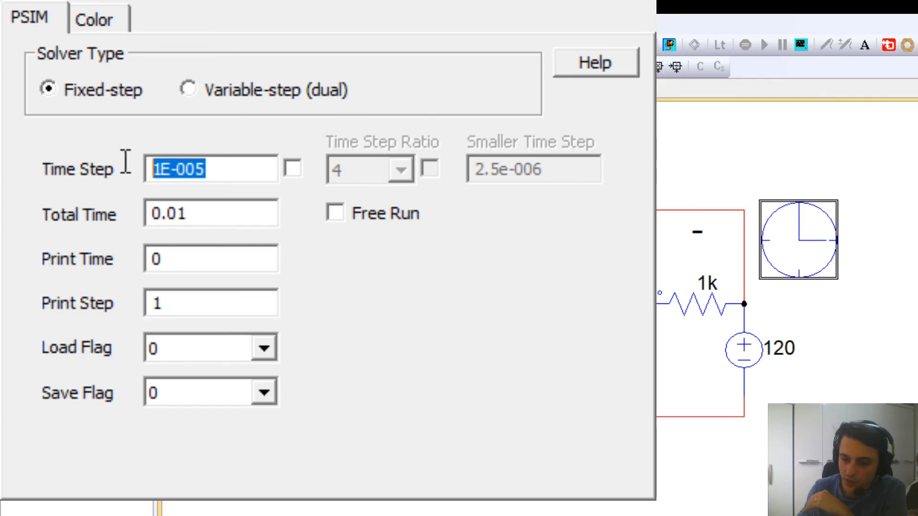
pyautogui.click(233, 170)
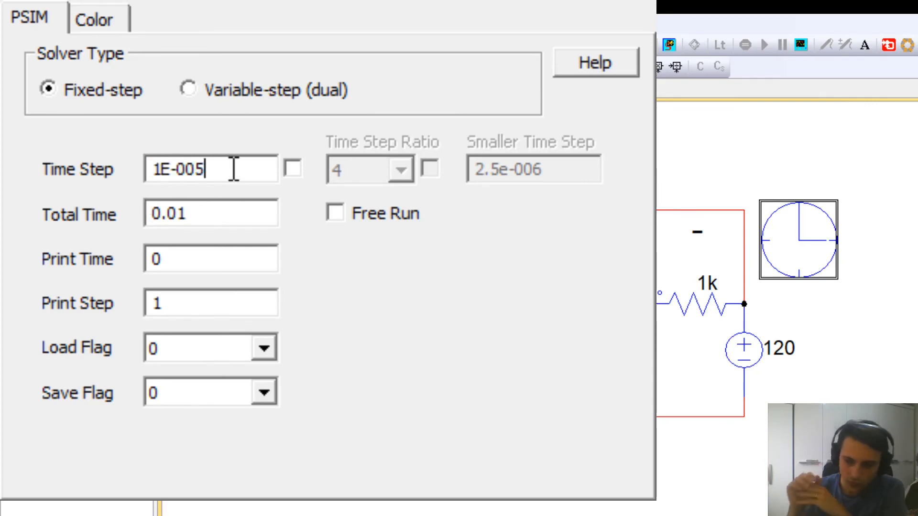
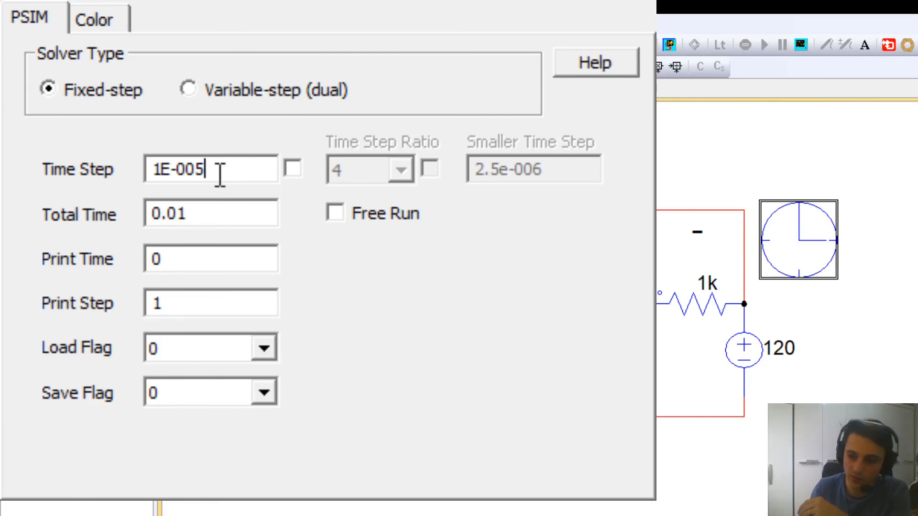
pyautogui.moveTo(219, 173); pyautogui.dragTo(150, 173)
pyautogui.click(212, 172)
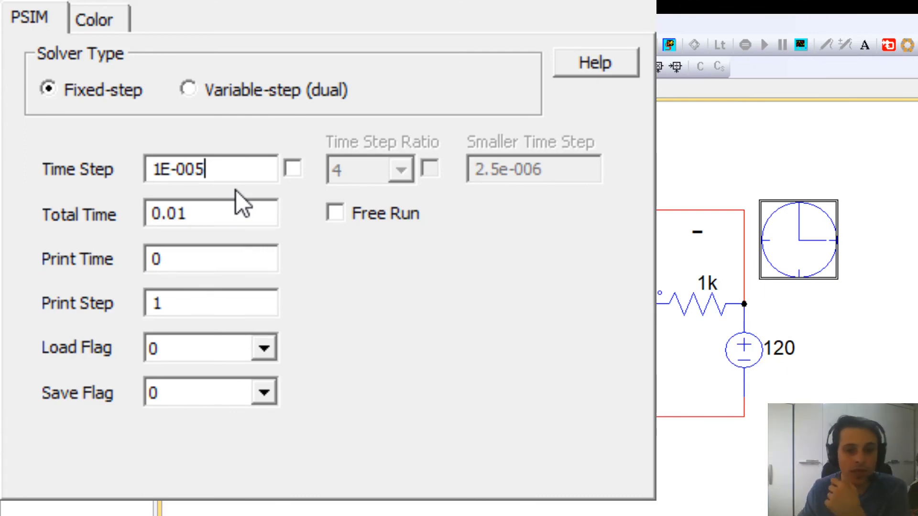
pyautogui.moveTo(238, 168); pyautogui.dragTo(158, 162)
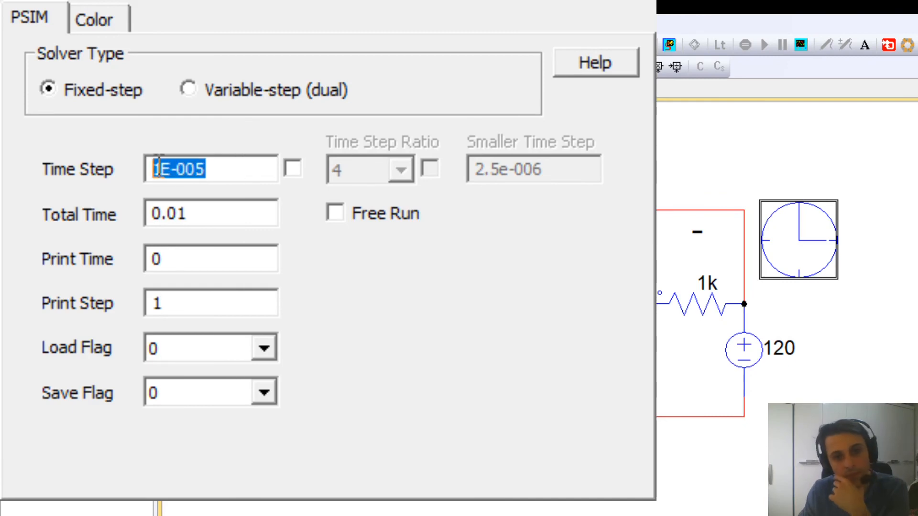
pyautogui.click(246, 170)
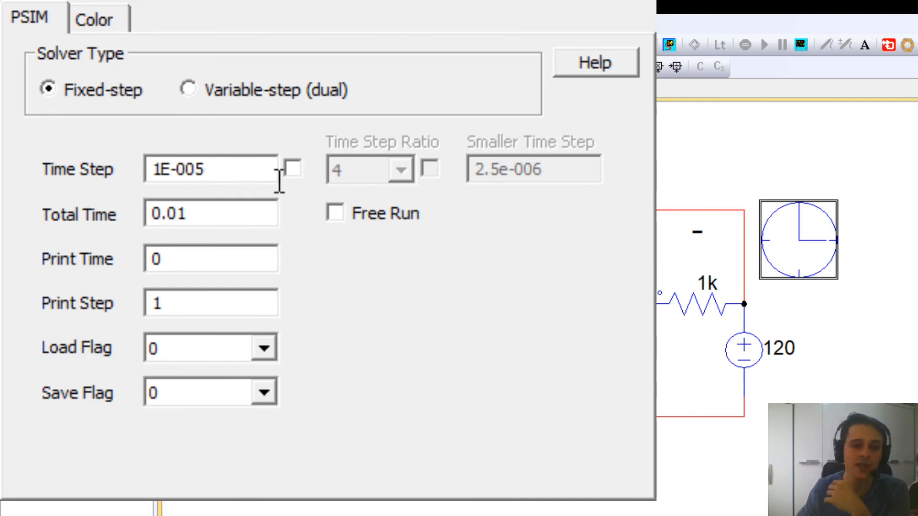